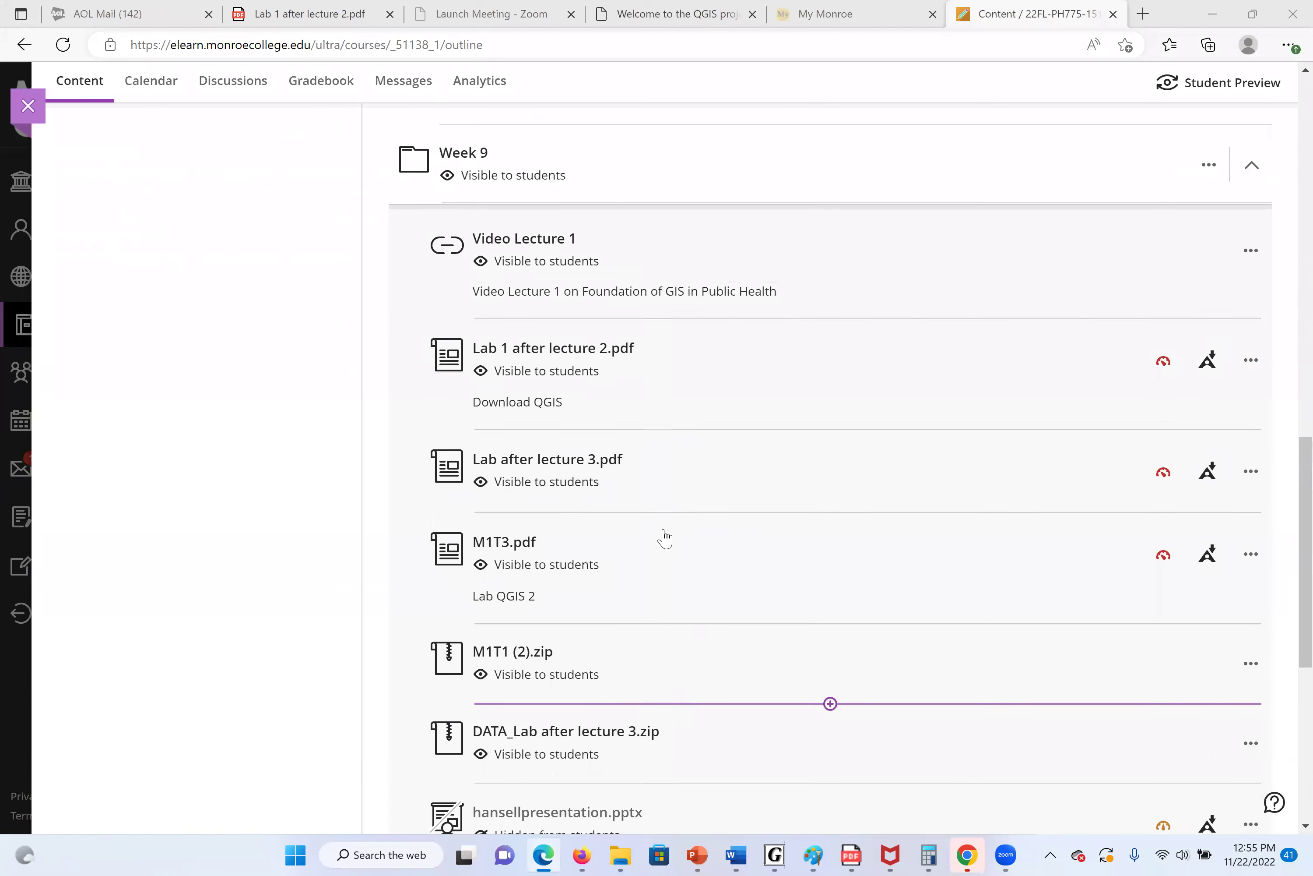
pyautogui.scroll(15, 664, 538)
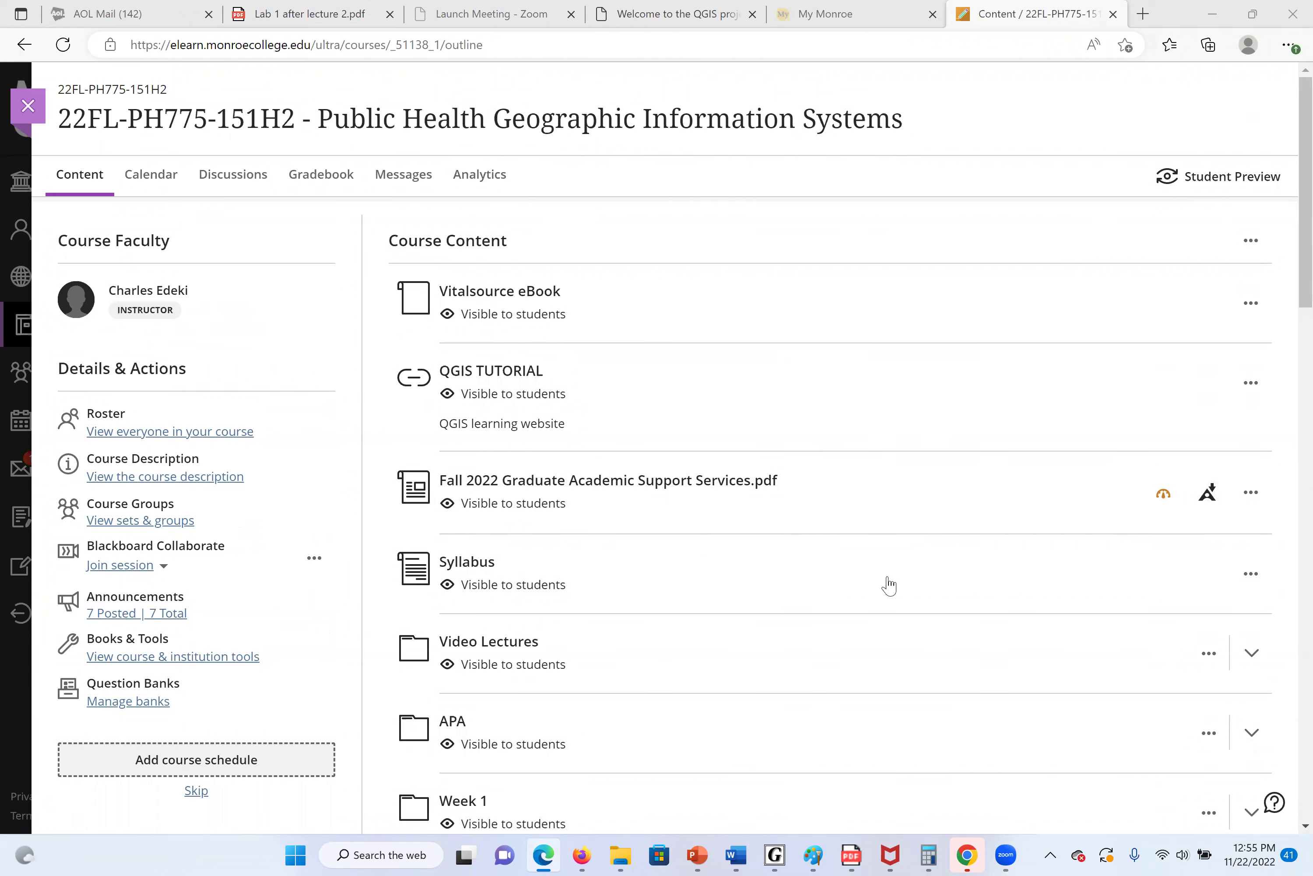
# Scroll through the Blackboard course page to find the QGIS tutorial link.
pyautogui.scroll(-1, 733, 598)
pyautogui.scroll(-2, 734, 605)
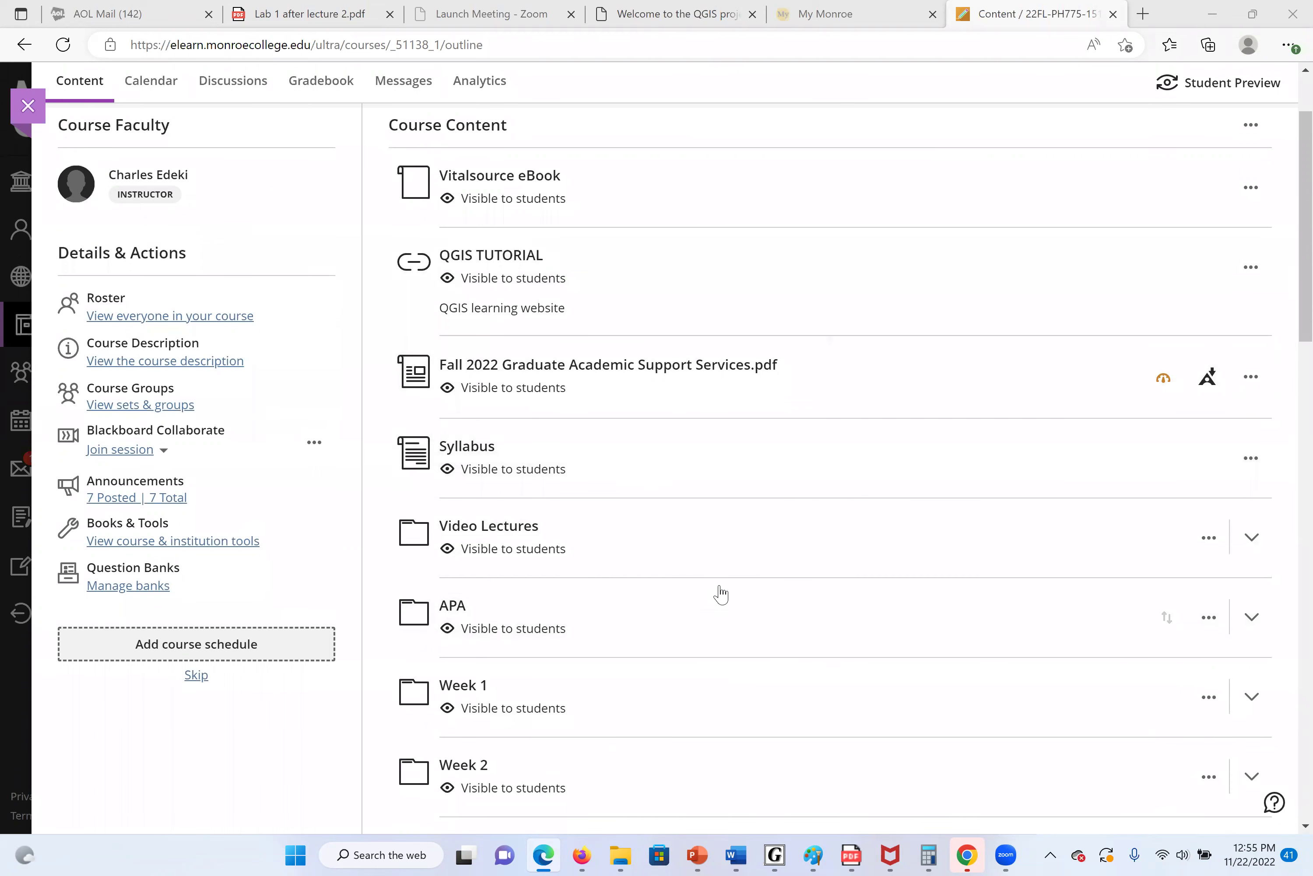
pyautogui.scroll(-3, 766, 659)
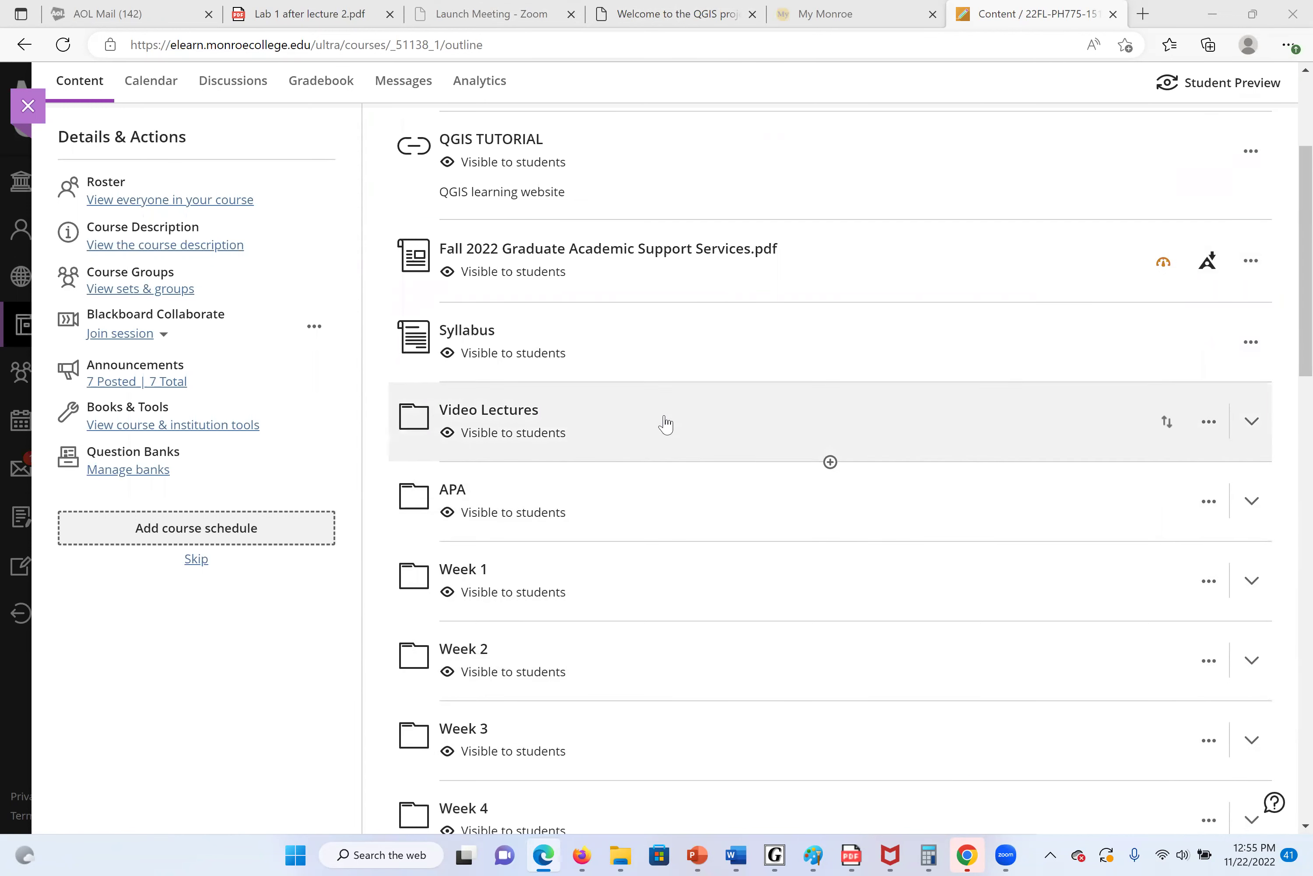
pyautogui.scroll(4, 649, 598)
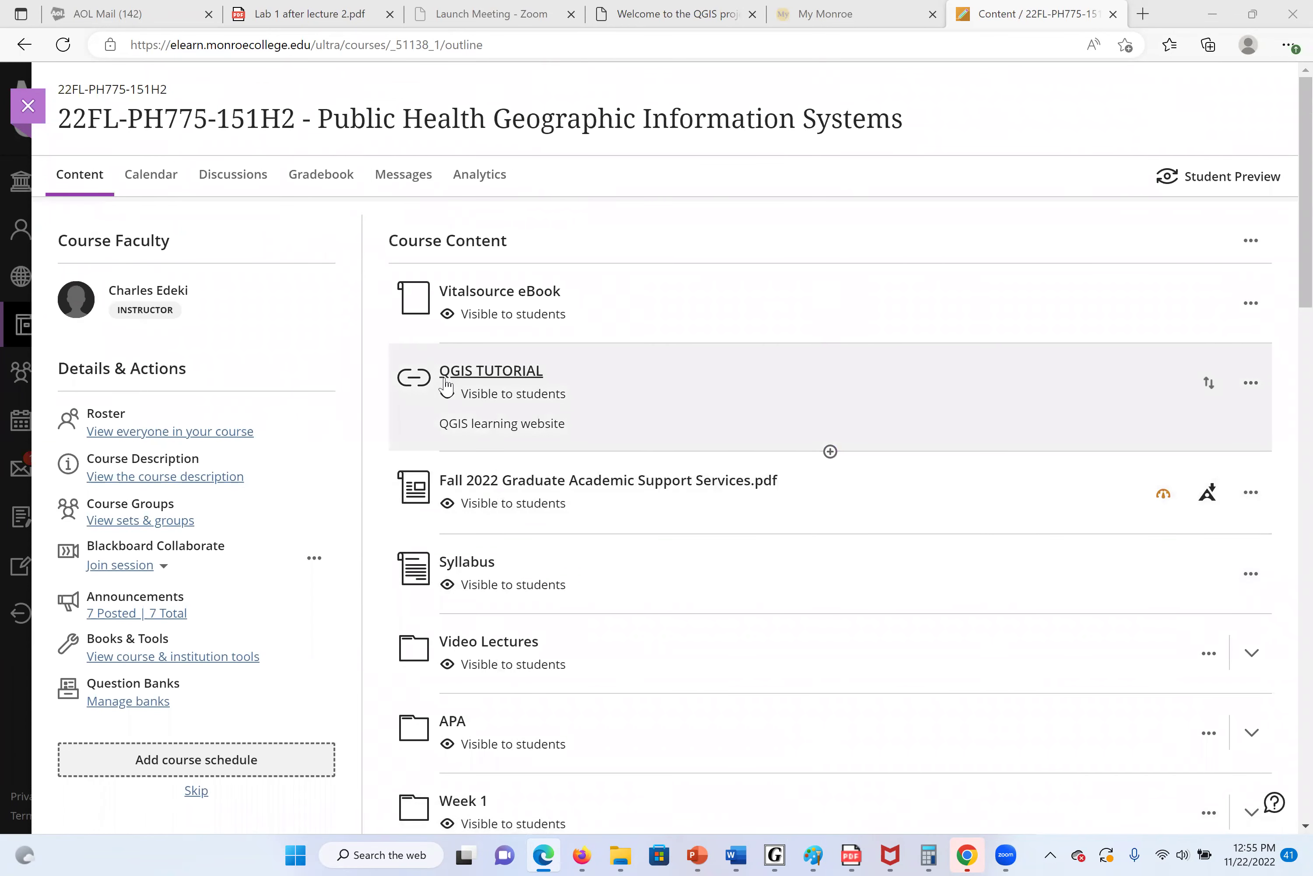
# Open the QGIS Tutorials and Tips site and skim its basic-to-advanced tutorial list.
pyautogui.click(480, 379)
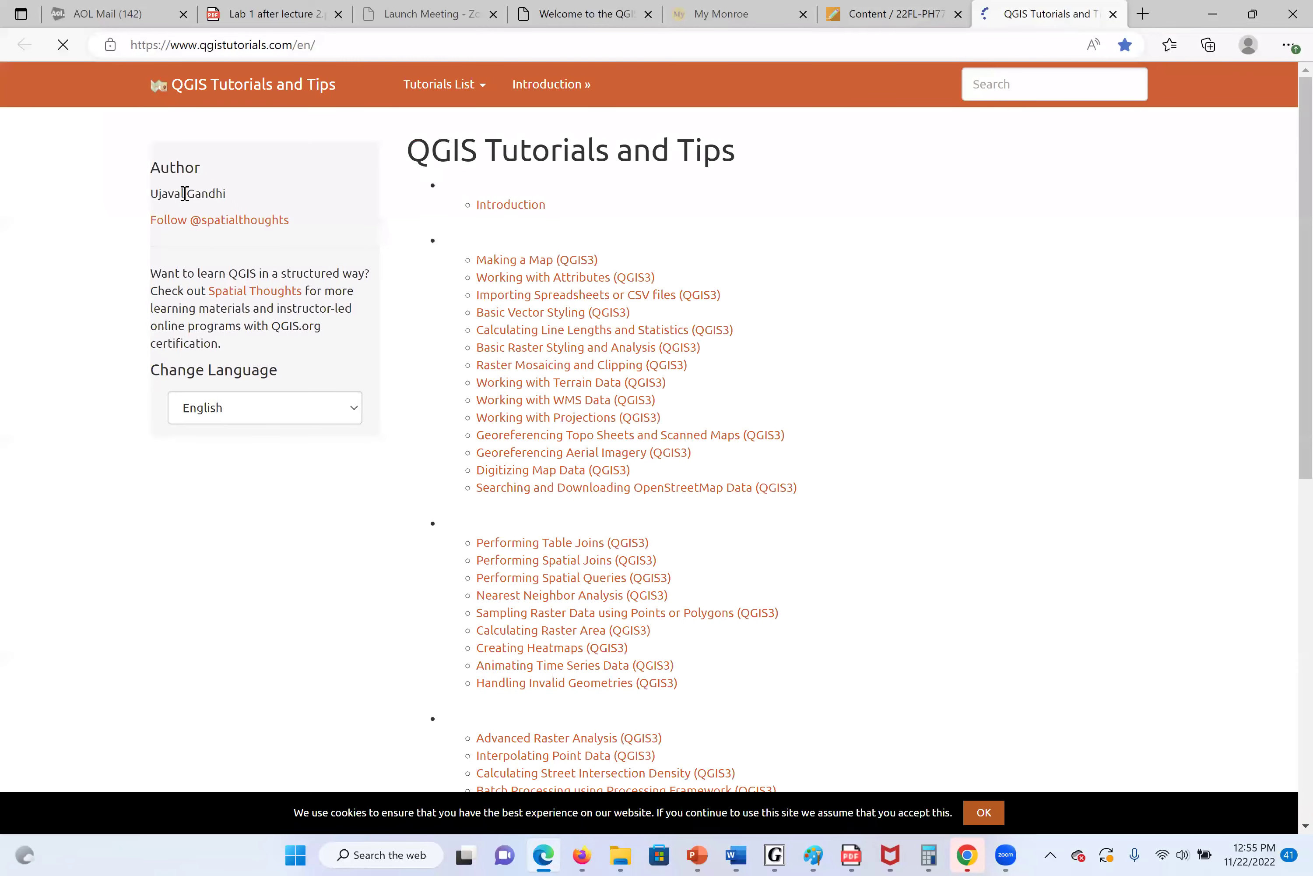
pyautogui.scroll(-2, 323, 403)
pyautogui.scroll(-5, 327, 403)
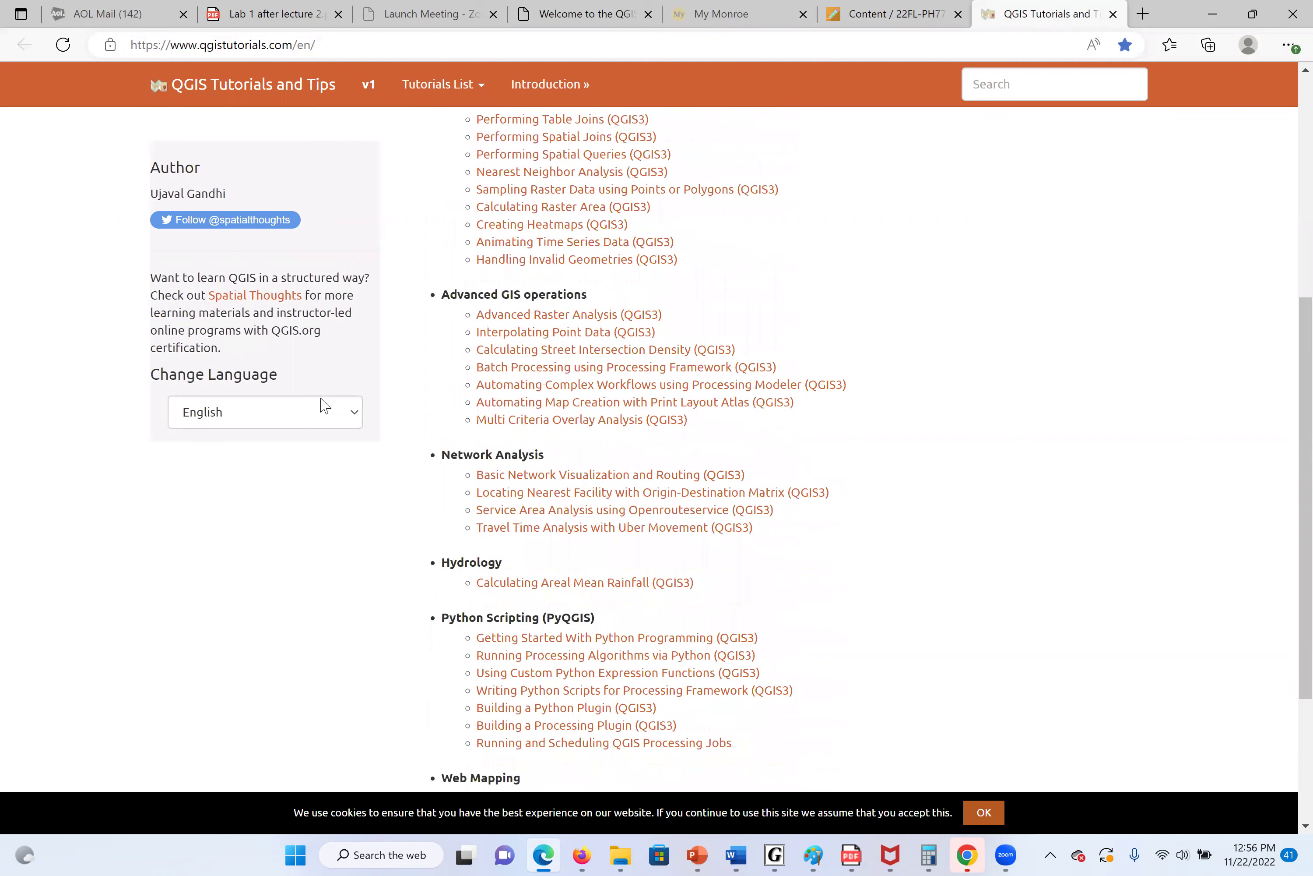
pyautogui.scroll(-1, 323, 403)
pyautogui.scroll(1, 323, 403)
pyautogui.scroll(6, 323, 404)
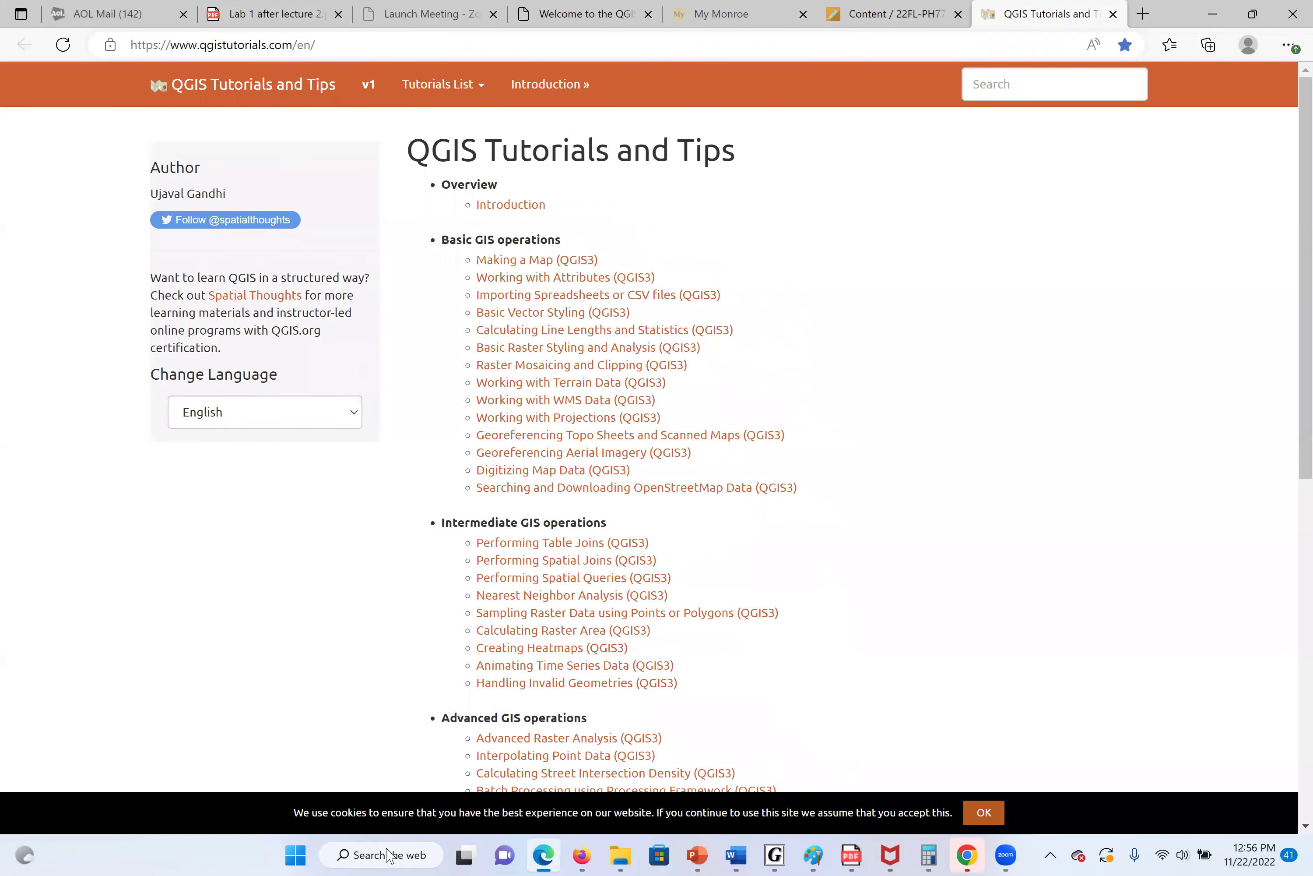
# Launch QGIS Desktop 3.26.3 from the Start menu's recent apps.
pyautogui.click(365, 855)
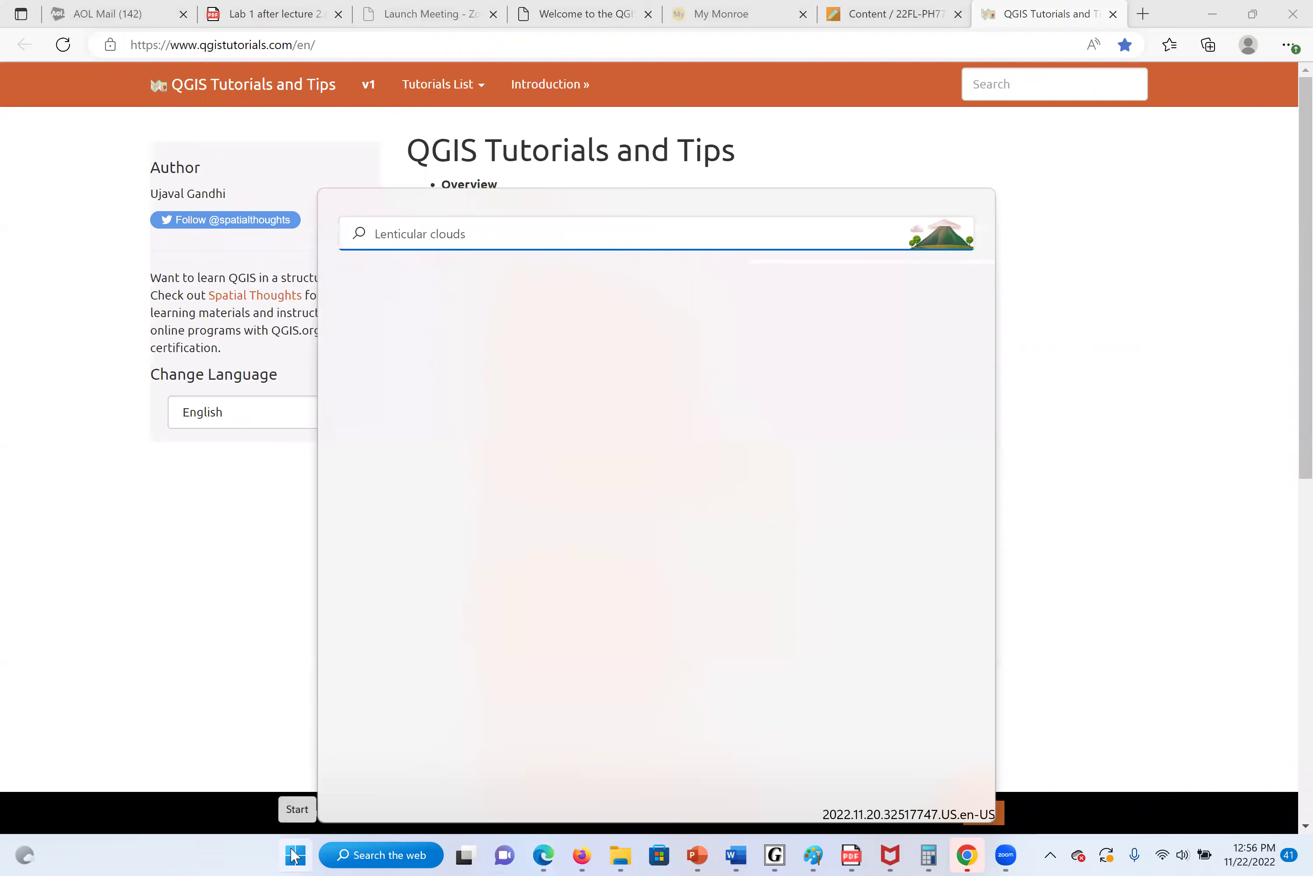
pyautogui.click(295, 856)
pyautogui.click(297, 856)
pyautogui.click(297, 856)
pyautogui.click(557, 233)
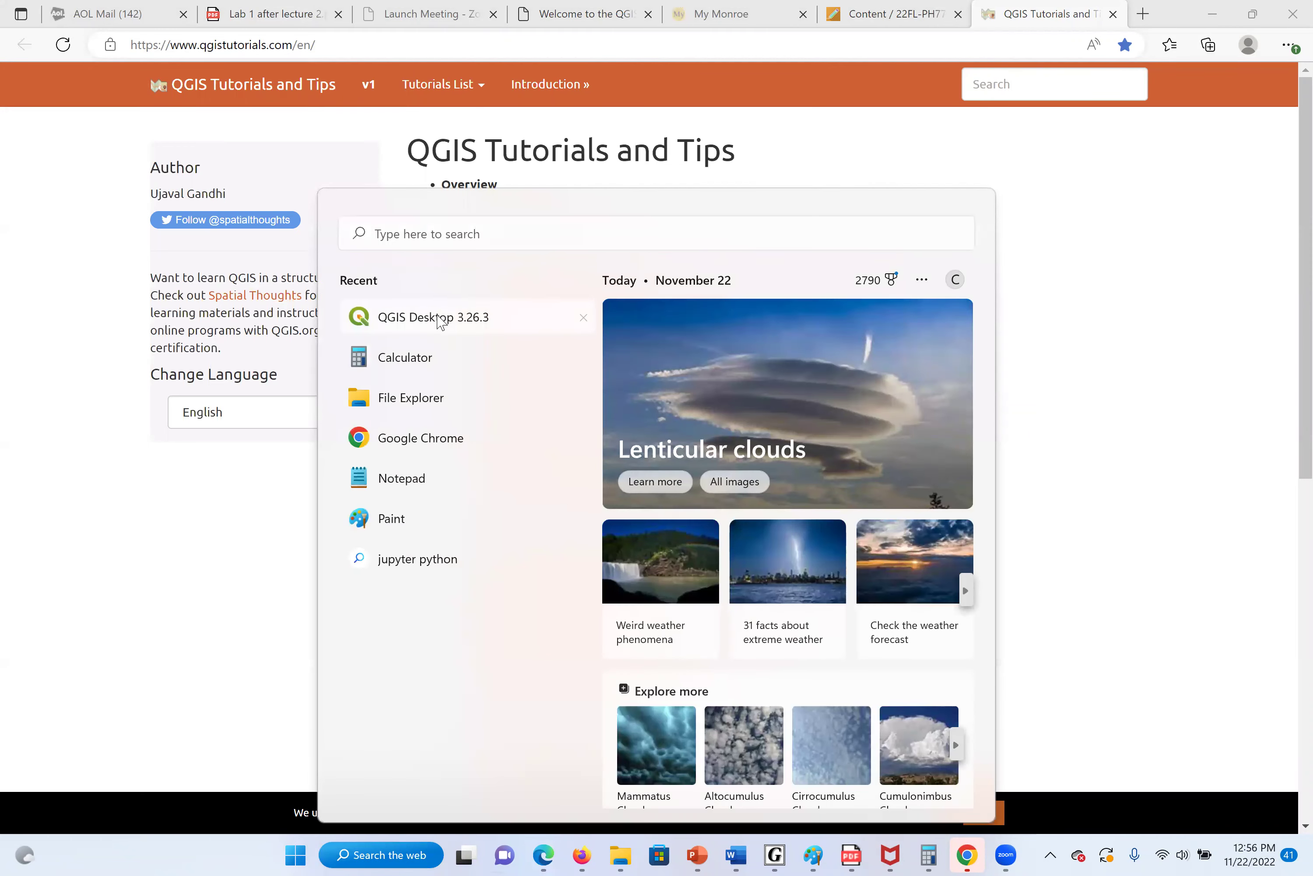
pyautogui.click(418, 317)
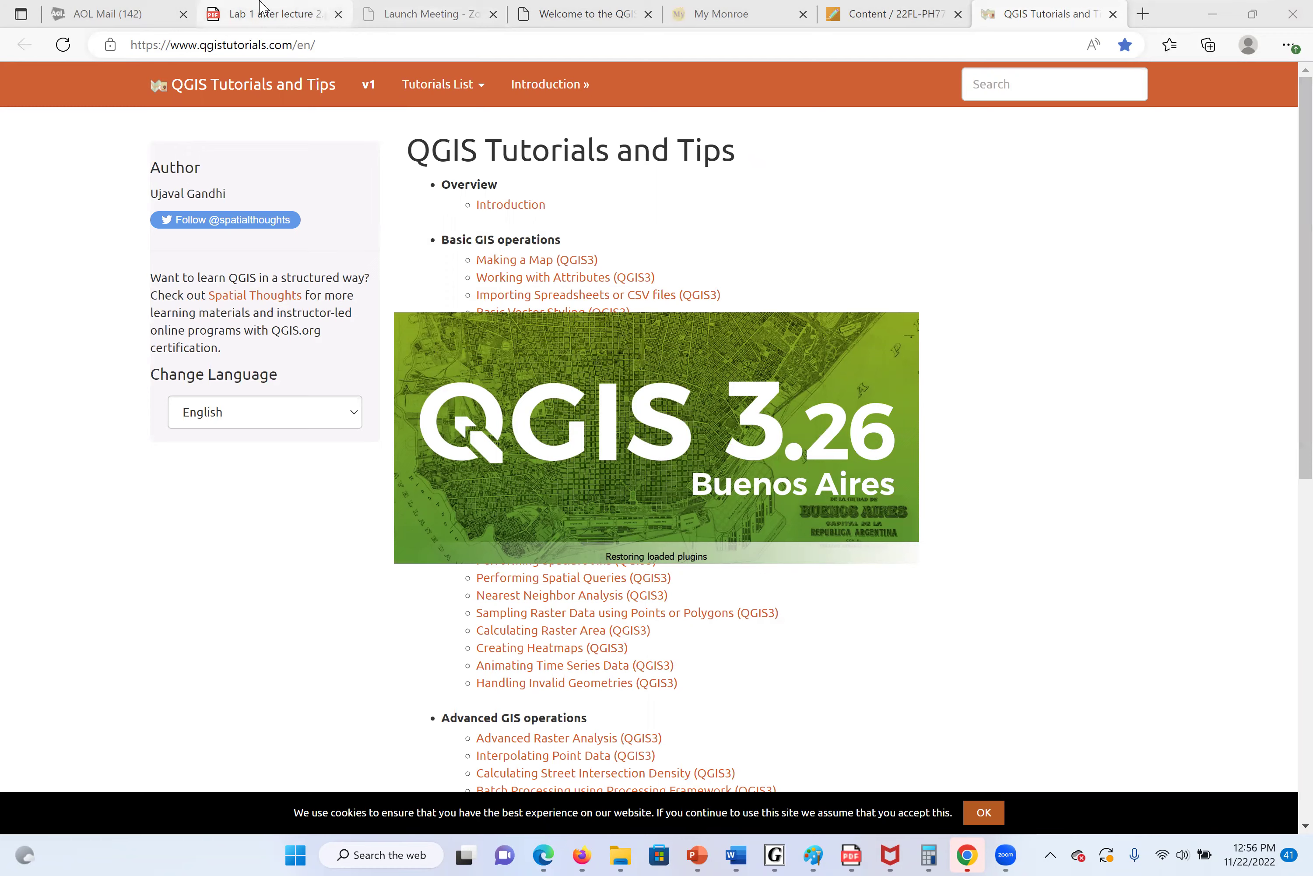
# Load the qgis.org homepage, which offers the QGIS 3.28.1 download.
pyautogui.click(252, 15)
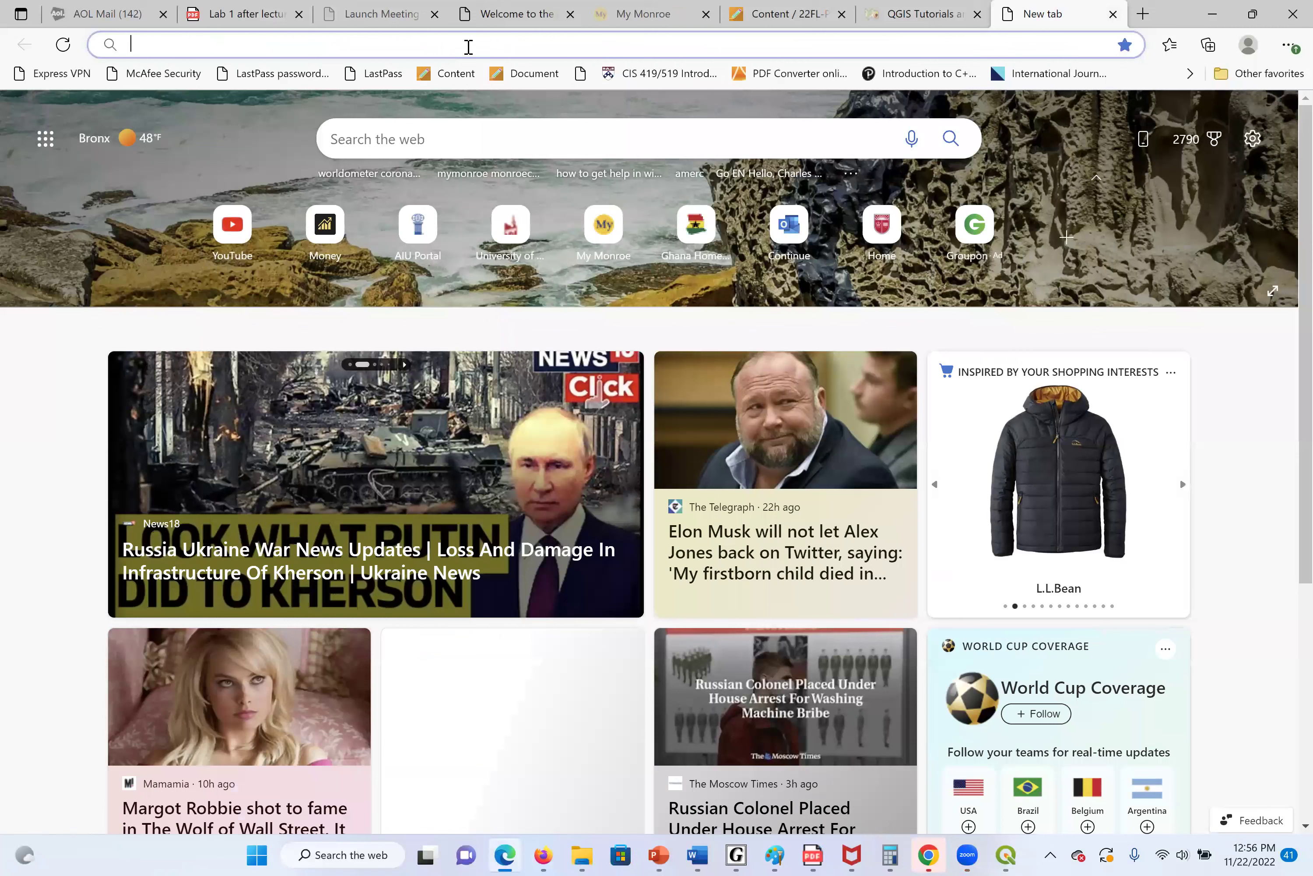
pyautogui.write('qgi')
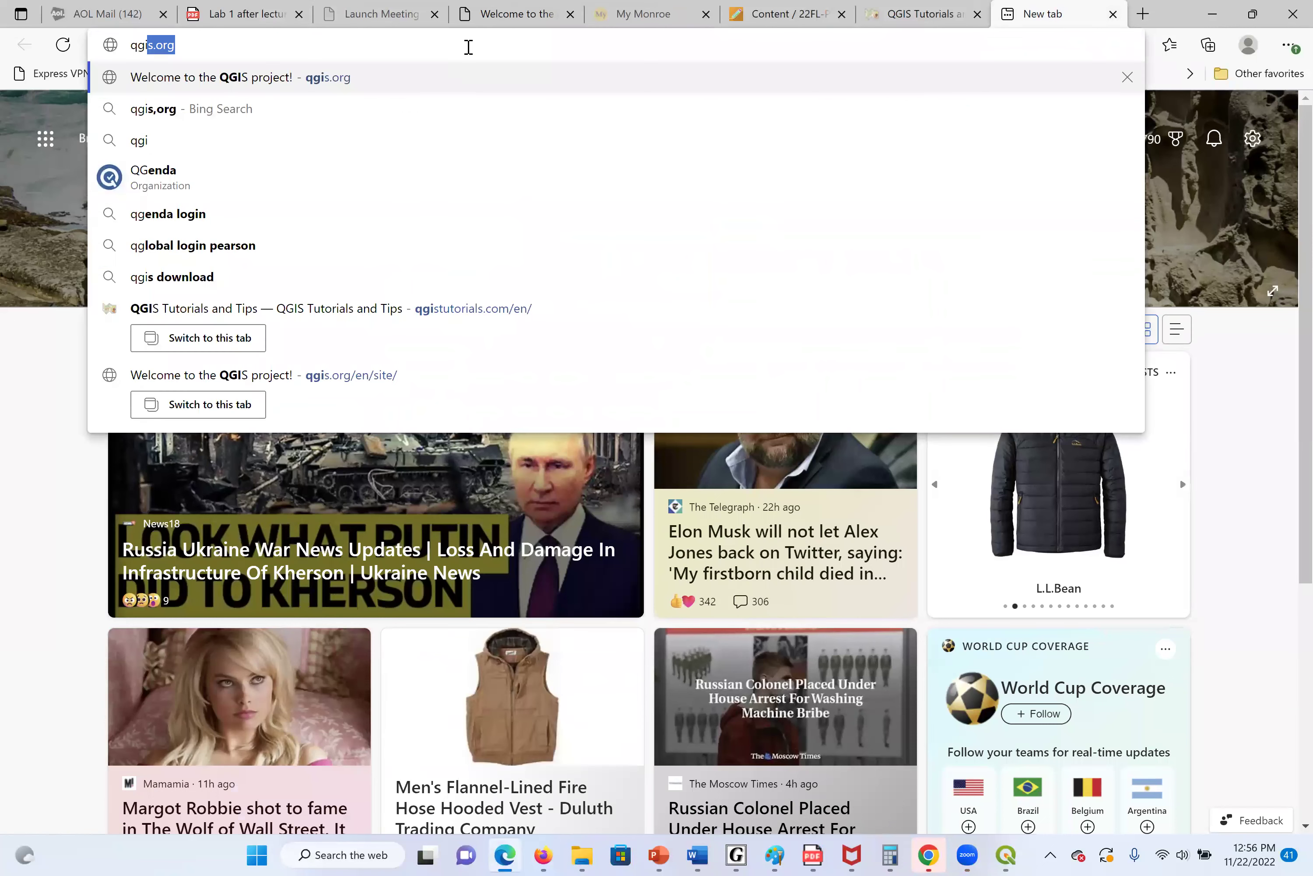
pyautogui.write('s.org')
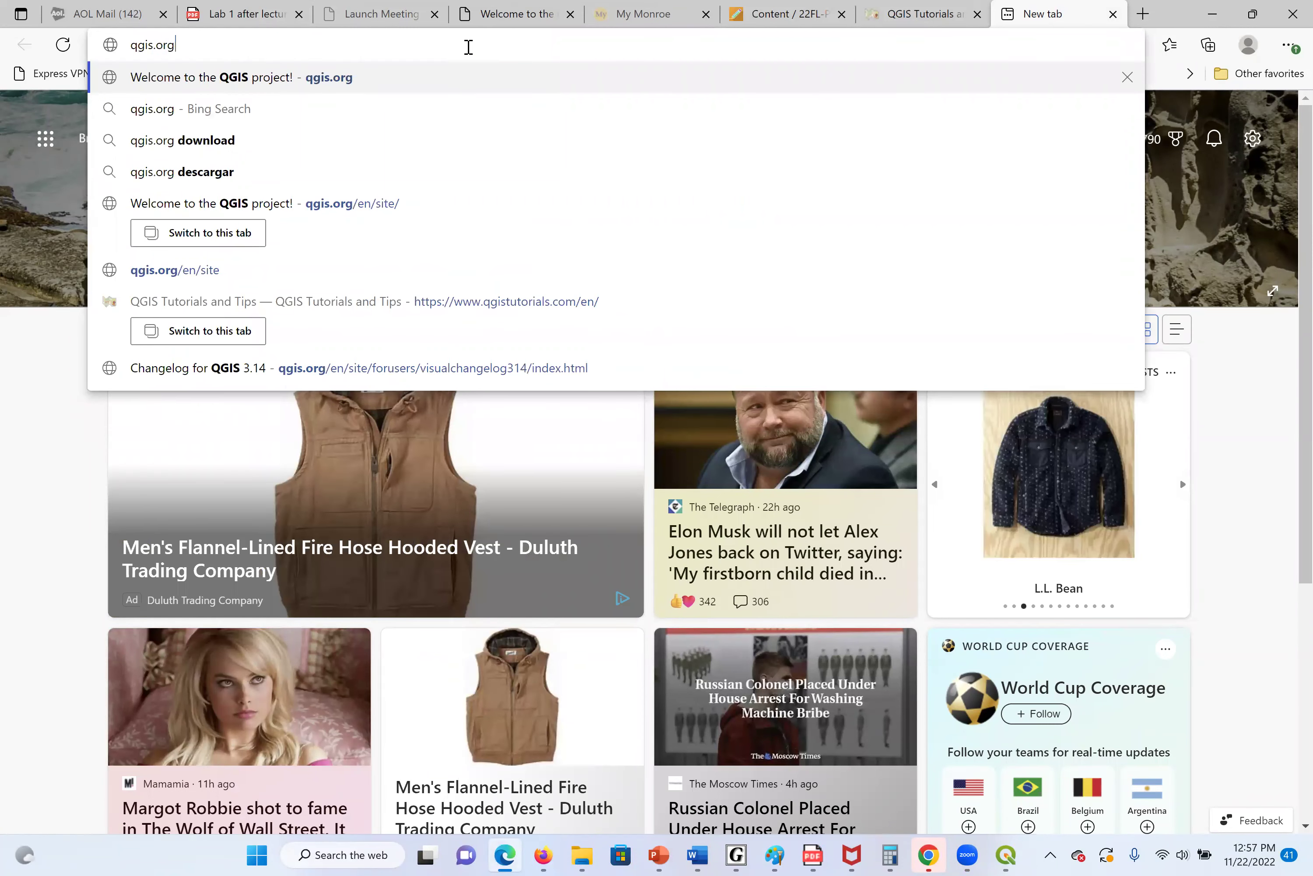
pyautogui.press('Return')
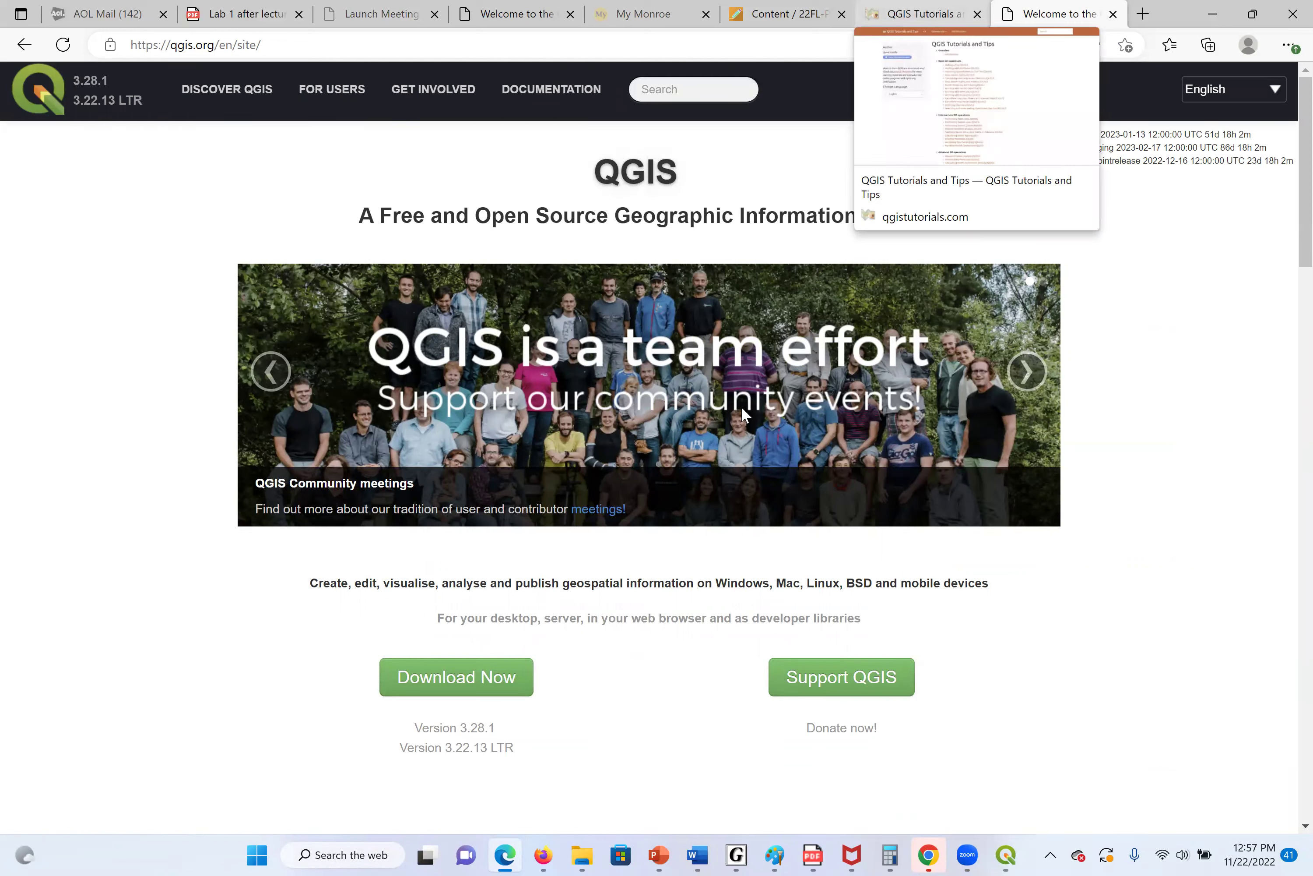
# Return to the Lab 1 PDF handout and read its Requirements and Note section.
pyautogui.click(395, 8)
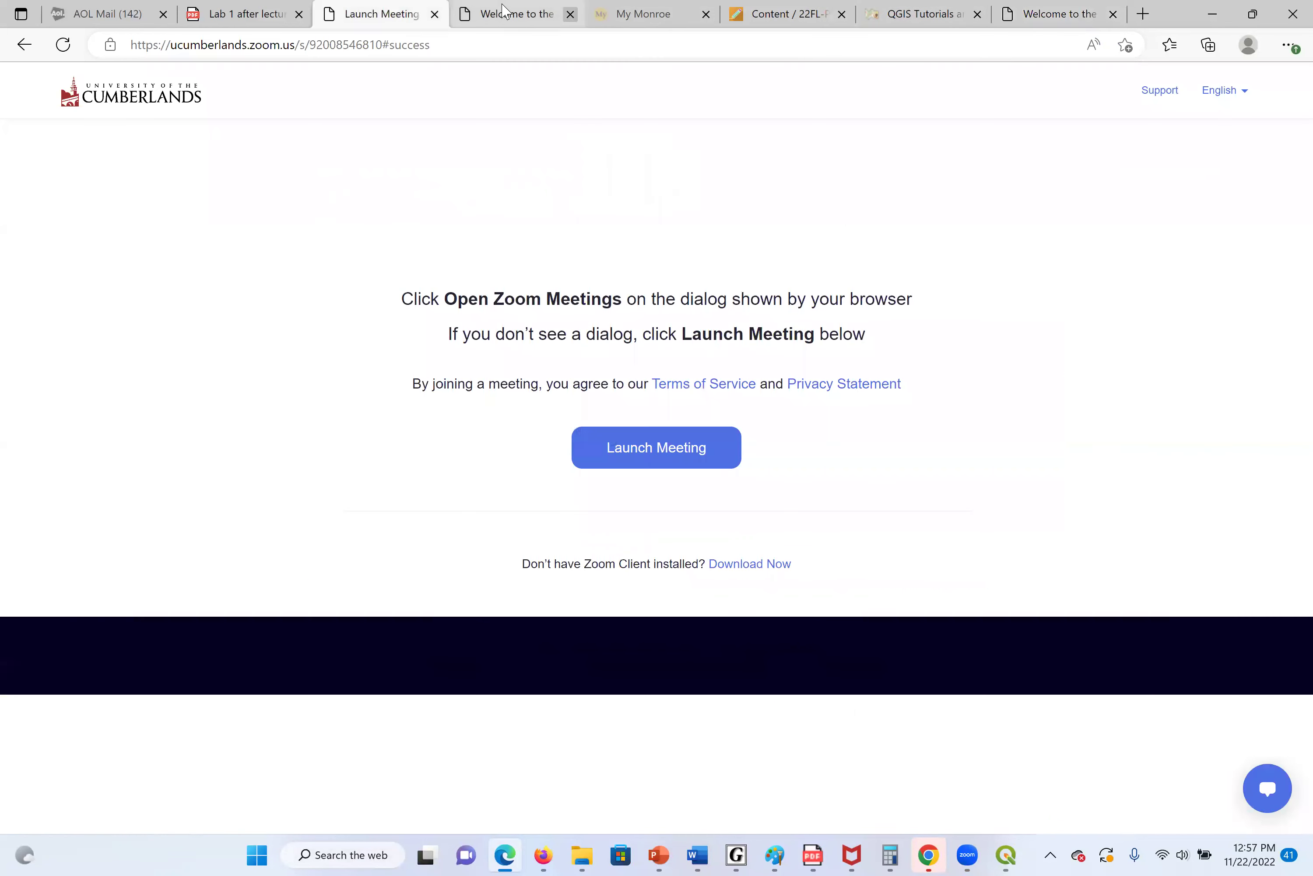
pyautogui.click(238, 13)
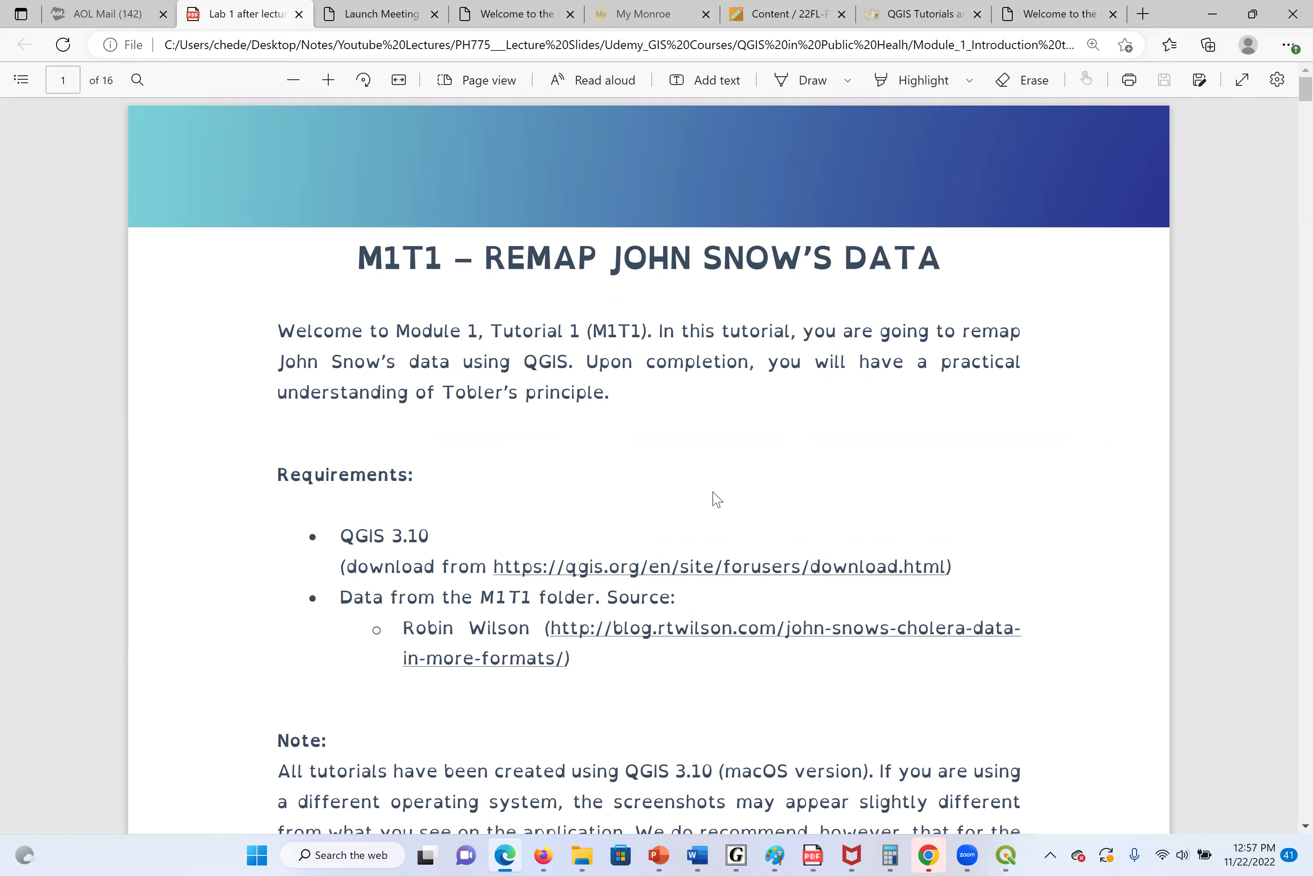
pyautogui.scroll(-2, 713, 496)
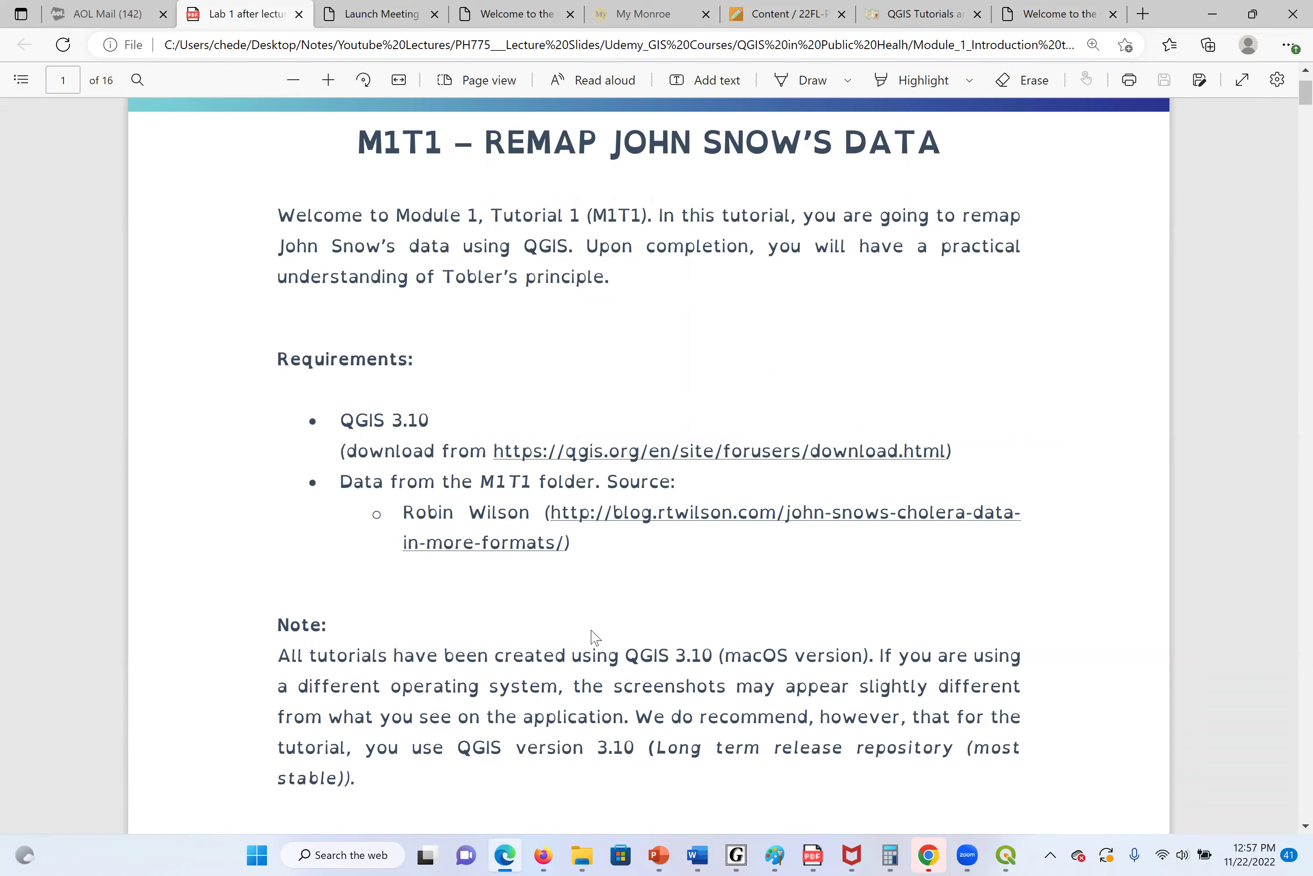
pyautogui.scroll(-2, 595, 637)
pyautogui.scroll(2, 578, 402)
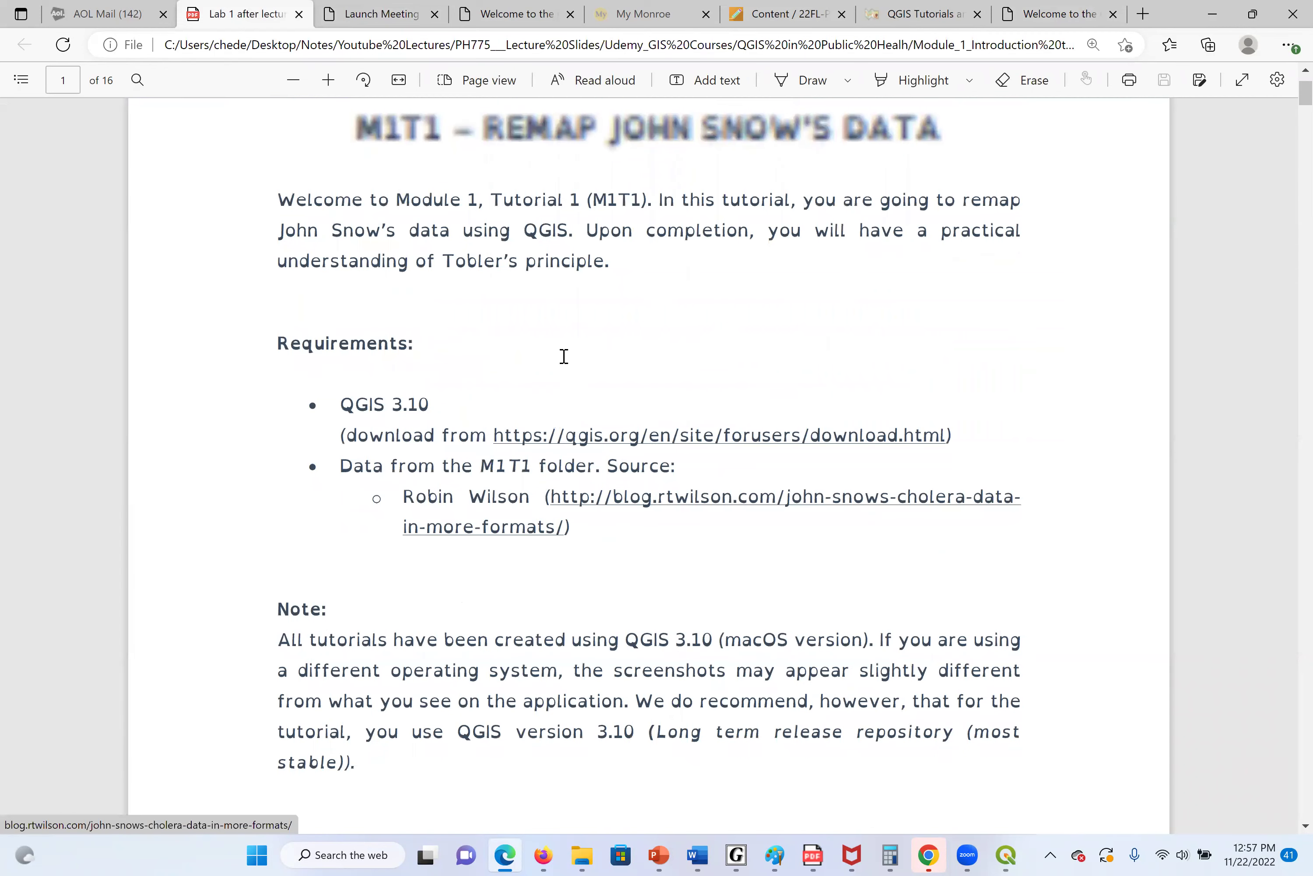
pyautogui.scroll(2, 637, 592)
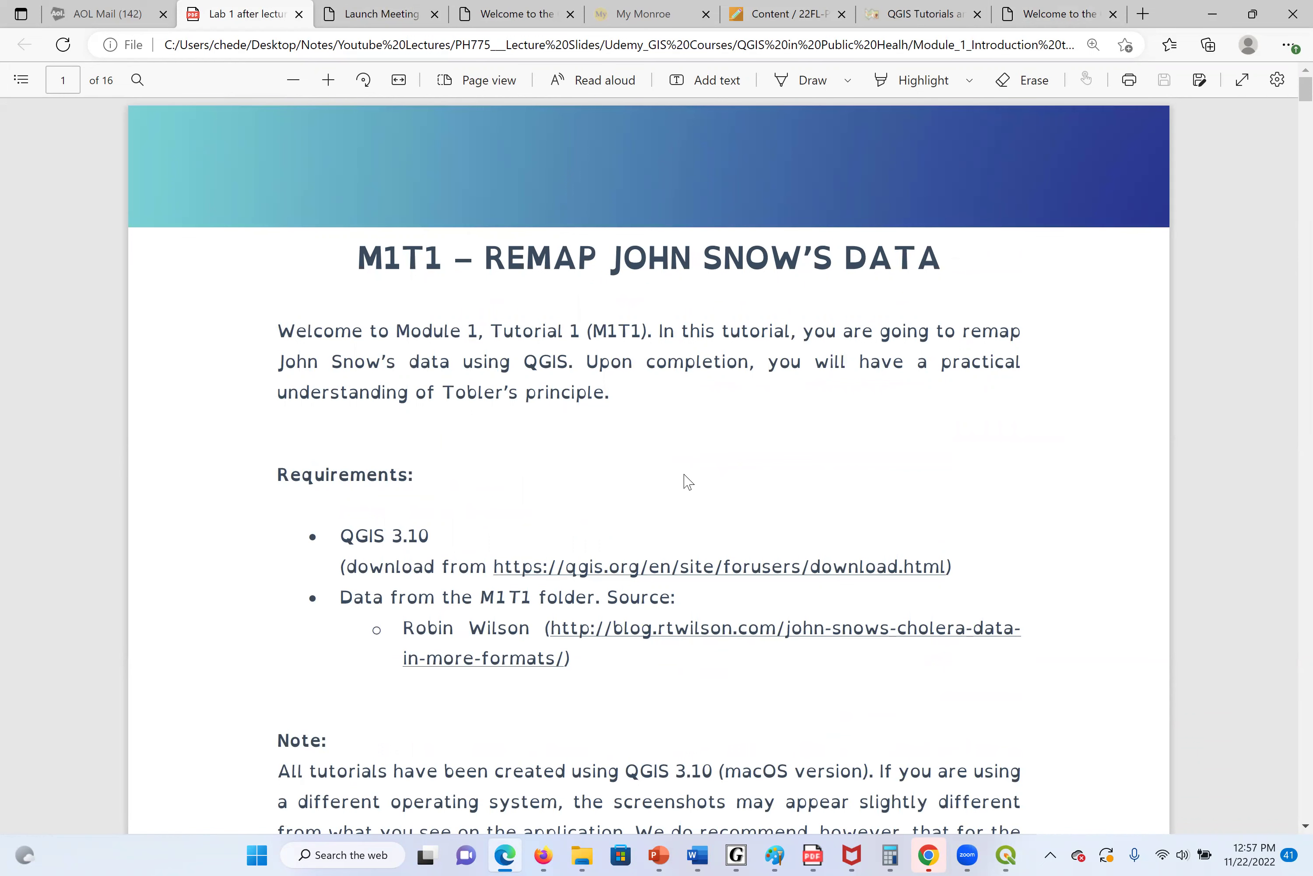
pyautogui.scroll(-1, 684, 543)
pyautogui.scroll(-1, 396, 447)
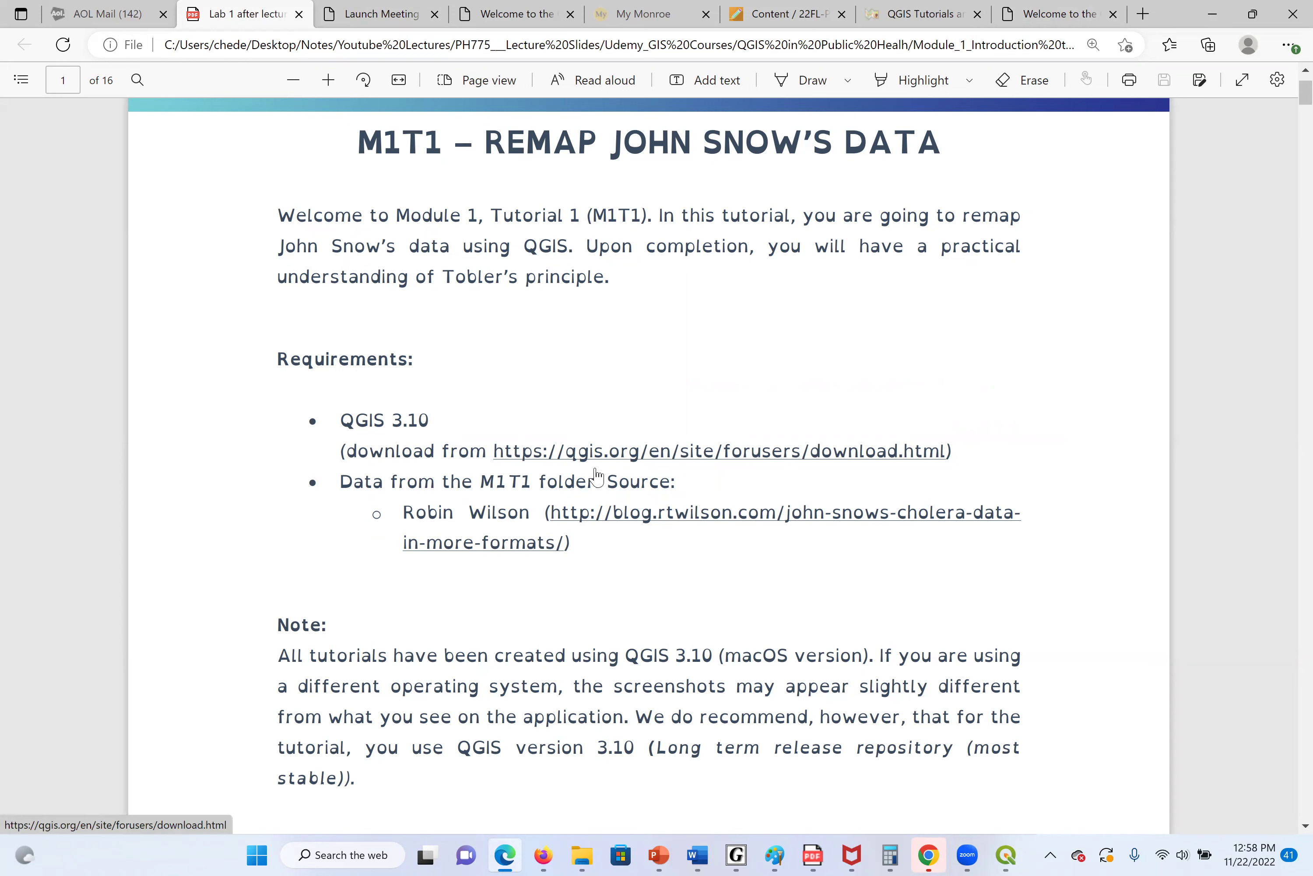
pyautogui.scroll(-2, 658, 596)
pyautogui.scroll(-3, 510, 250)
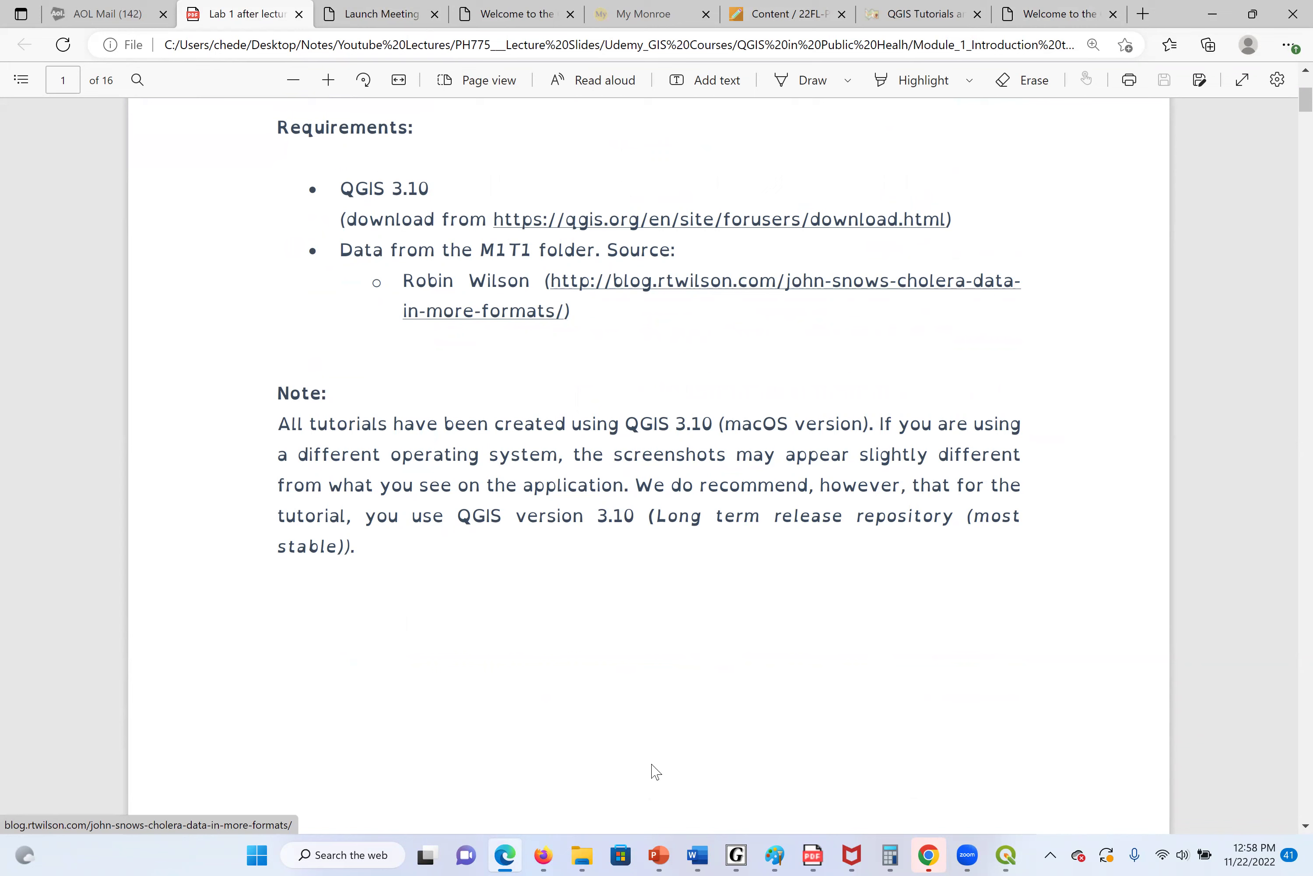
# Review the Week 9 lab files on Blackboard, then bring QGIS to the front.
pyautogui.hotkey('ctrl', '6')
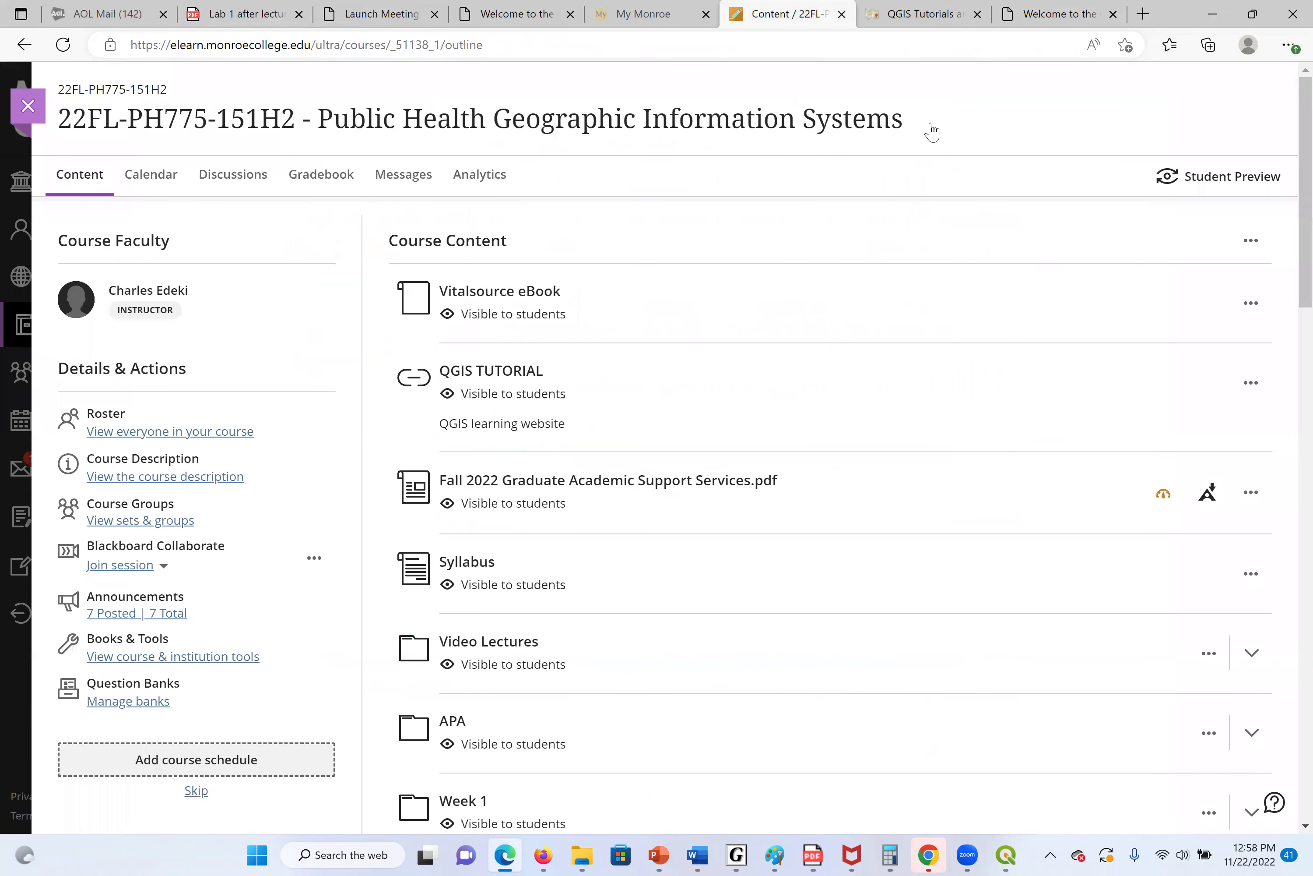
pyautogui.scroll(-5, 678, 588)
pyautogui.scroll(-10, 678, 588)
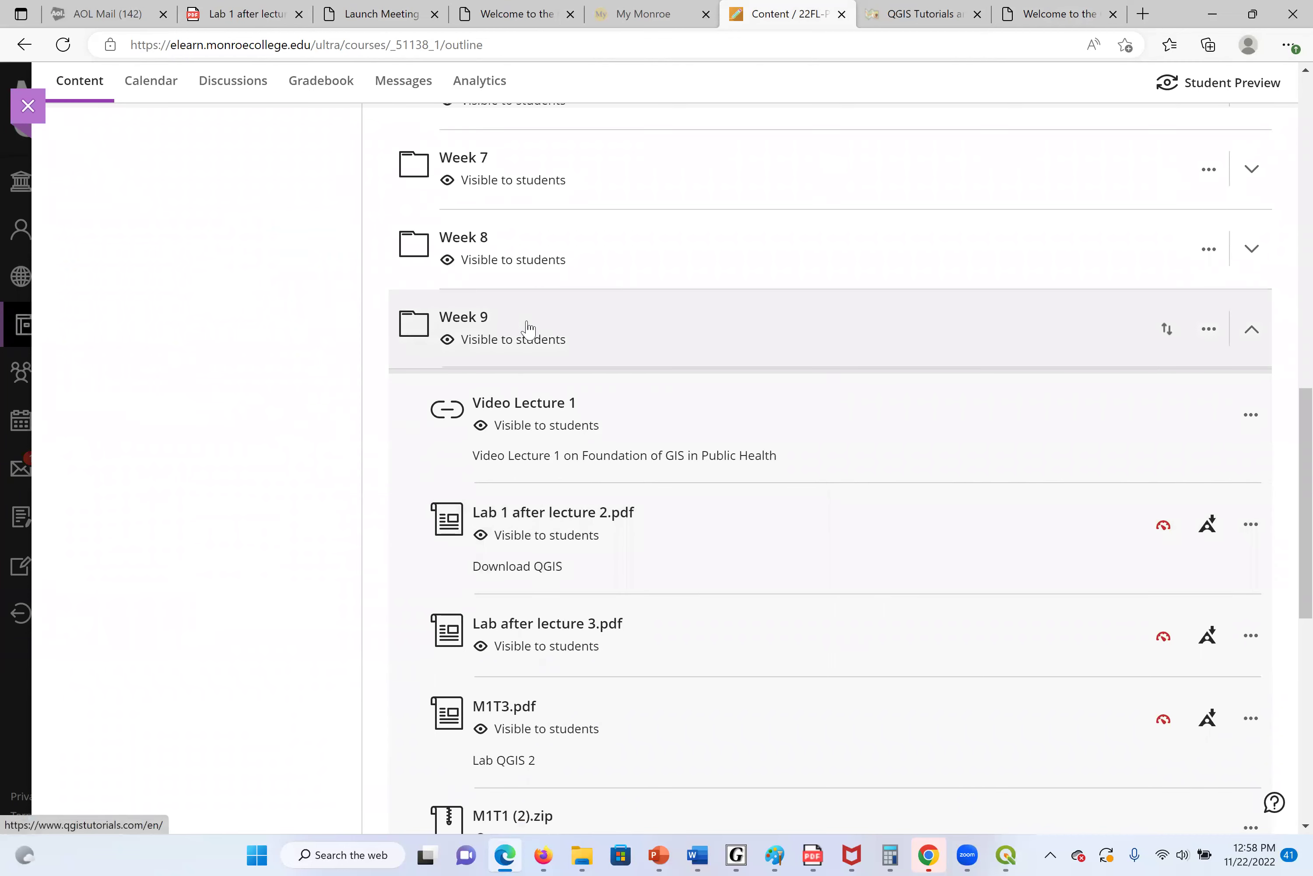
pyautogui.scroll(-2, 528, 325)
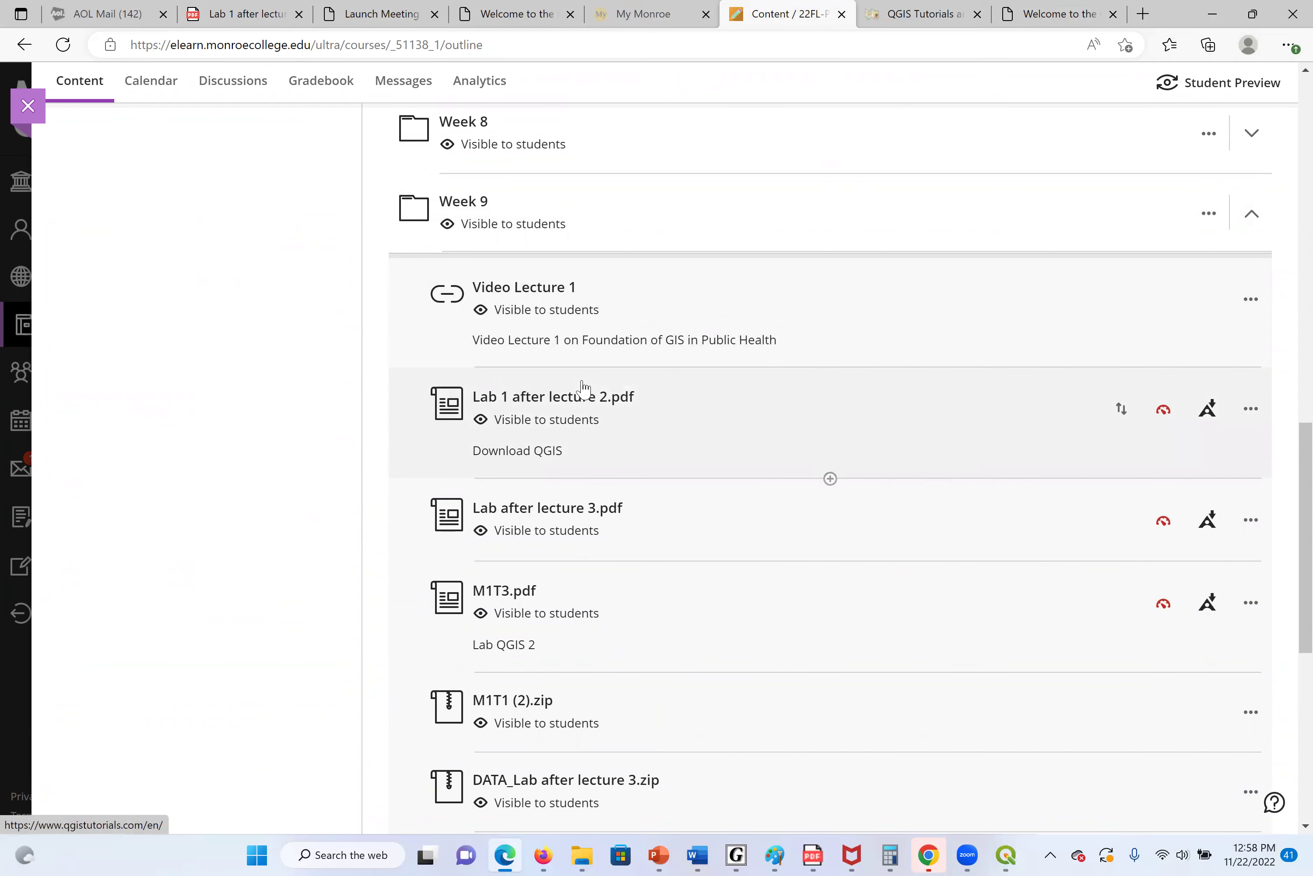
pyautogui.scroll(-2, 531, 644)
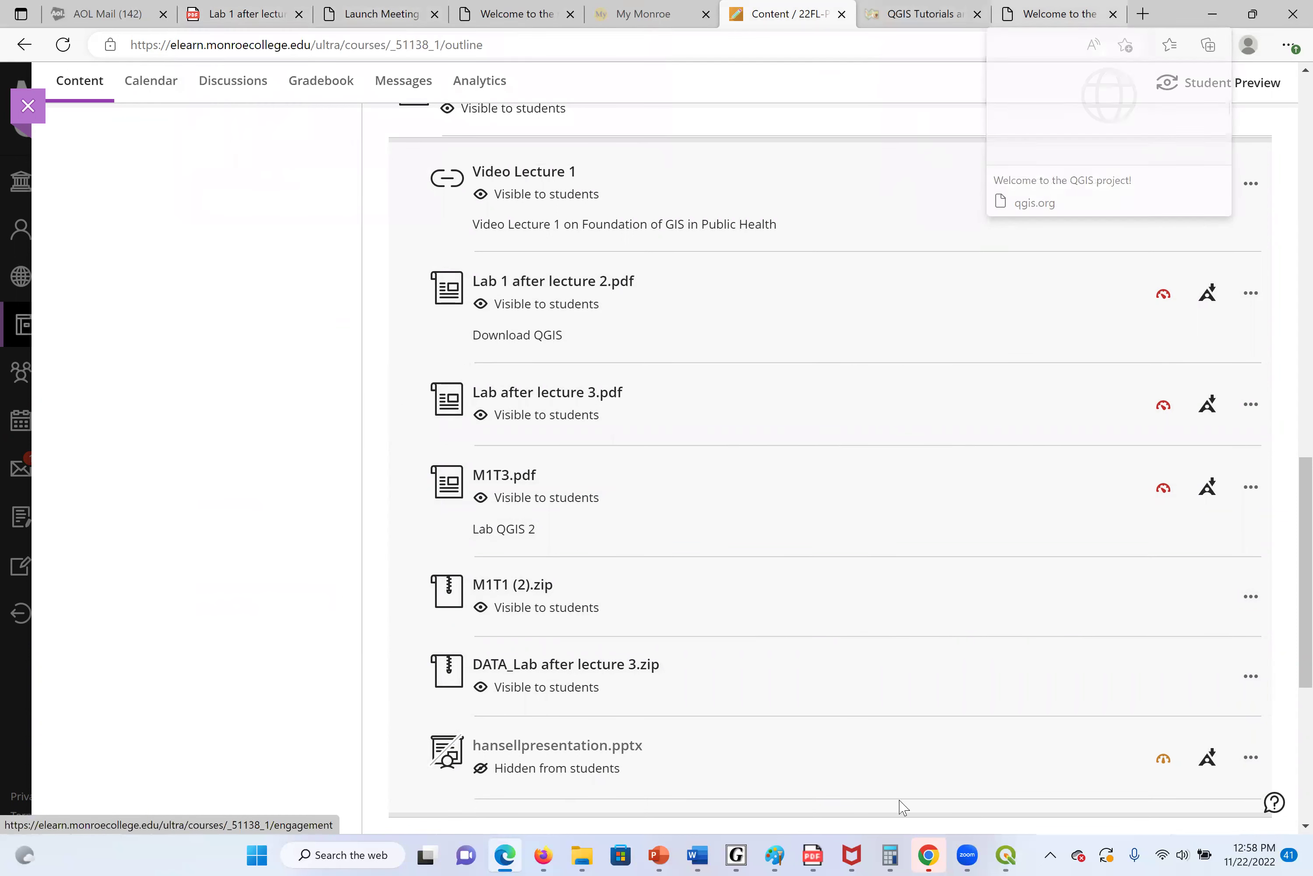
pyautogui.click(1006, 855)
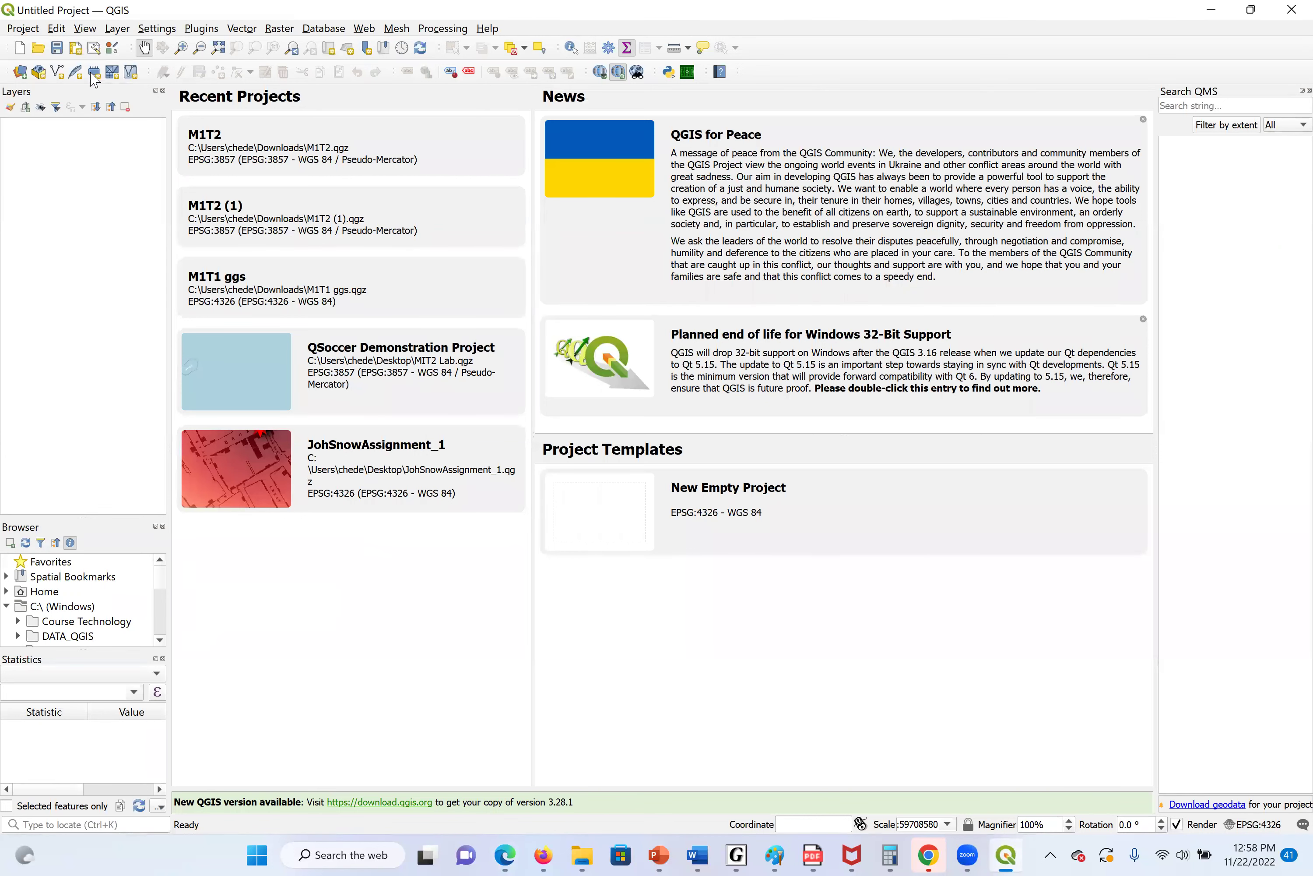
# Add JohnSnowMap.tif from M1T1 > DATA as a raster layer through Data Source Manager.
pyautogui.click(21, 72)
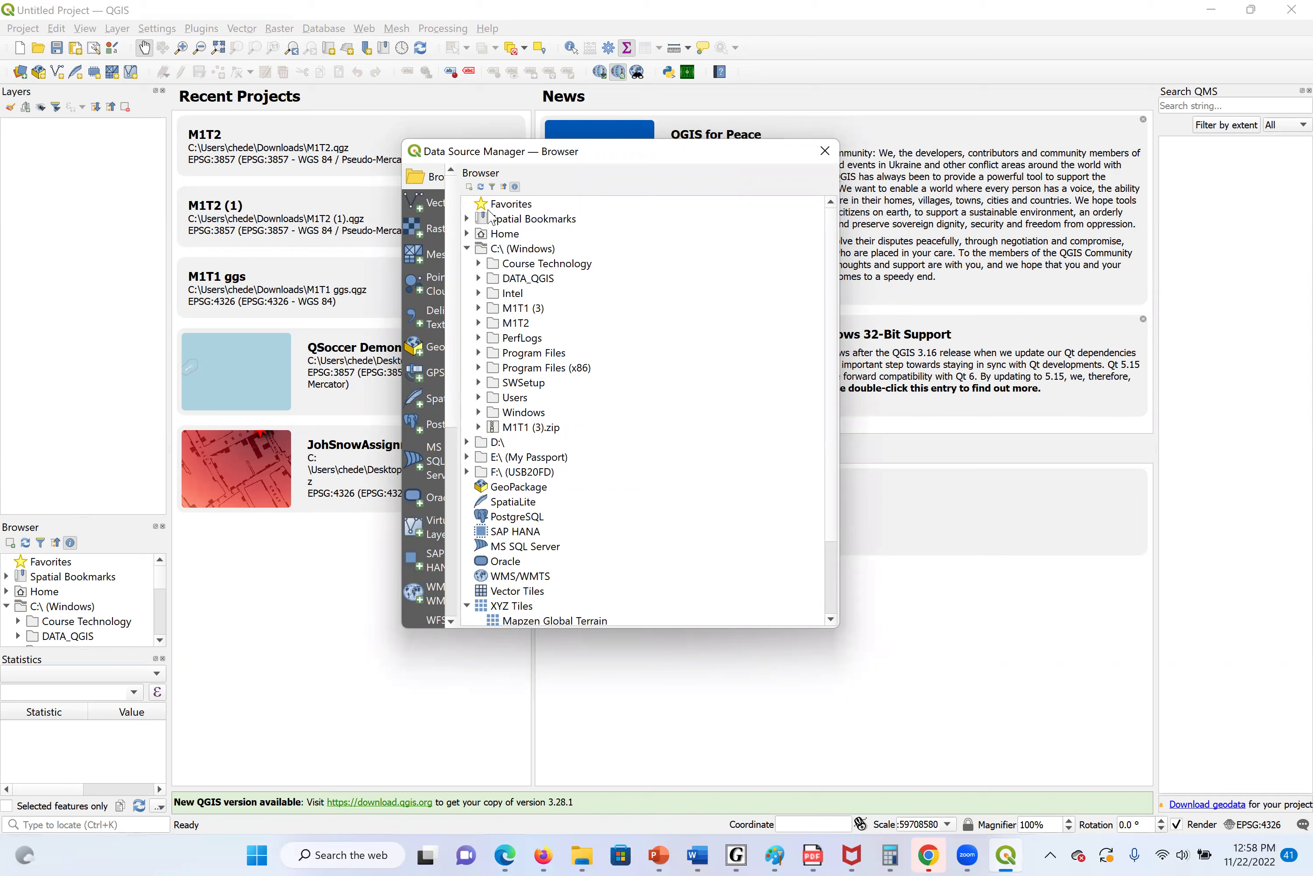
pyautogui.click(478, 308)
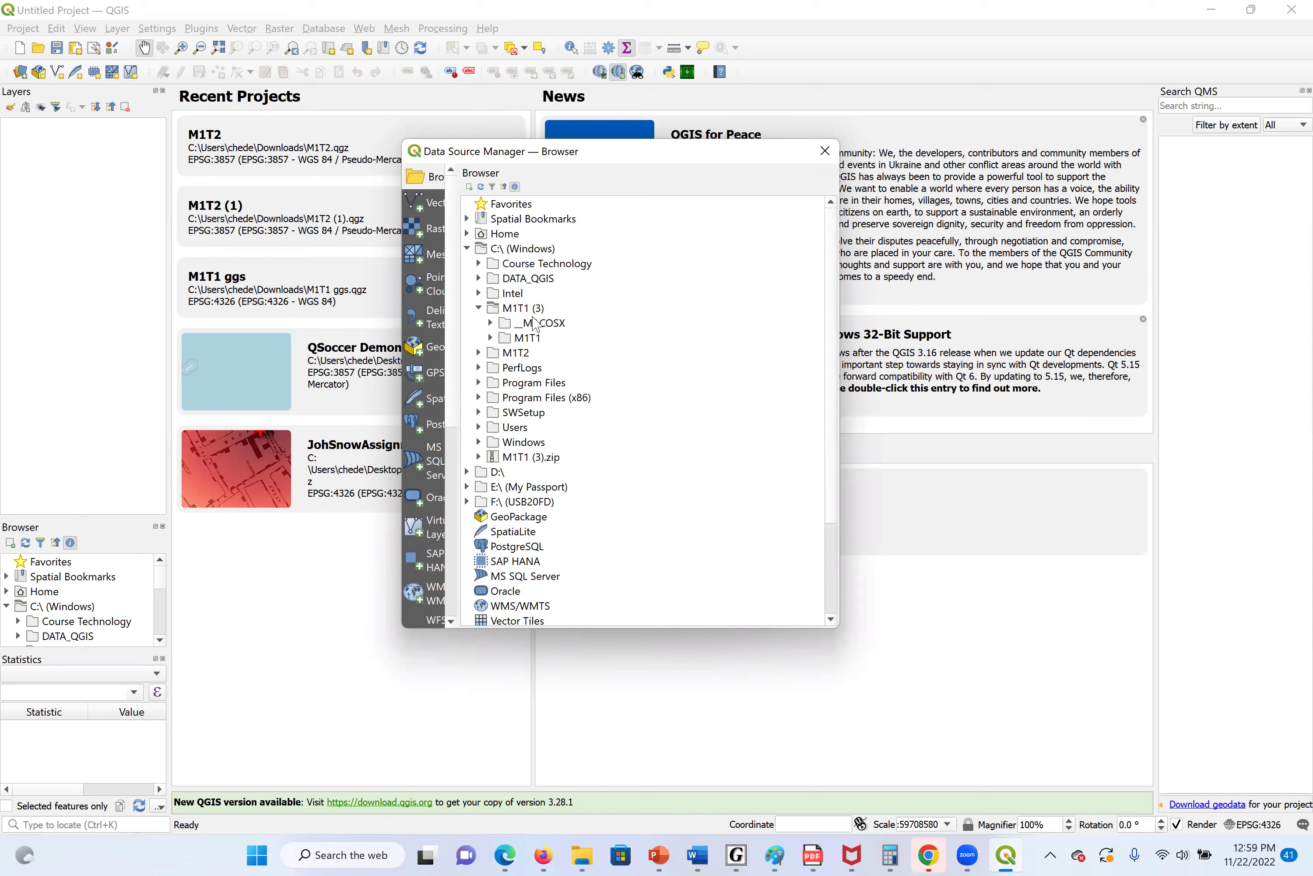
pyautogui.click(492, 338)
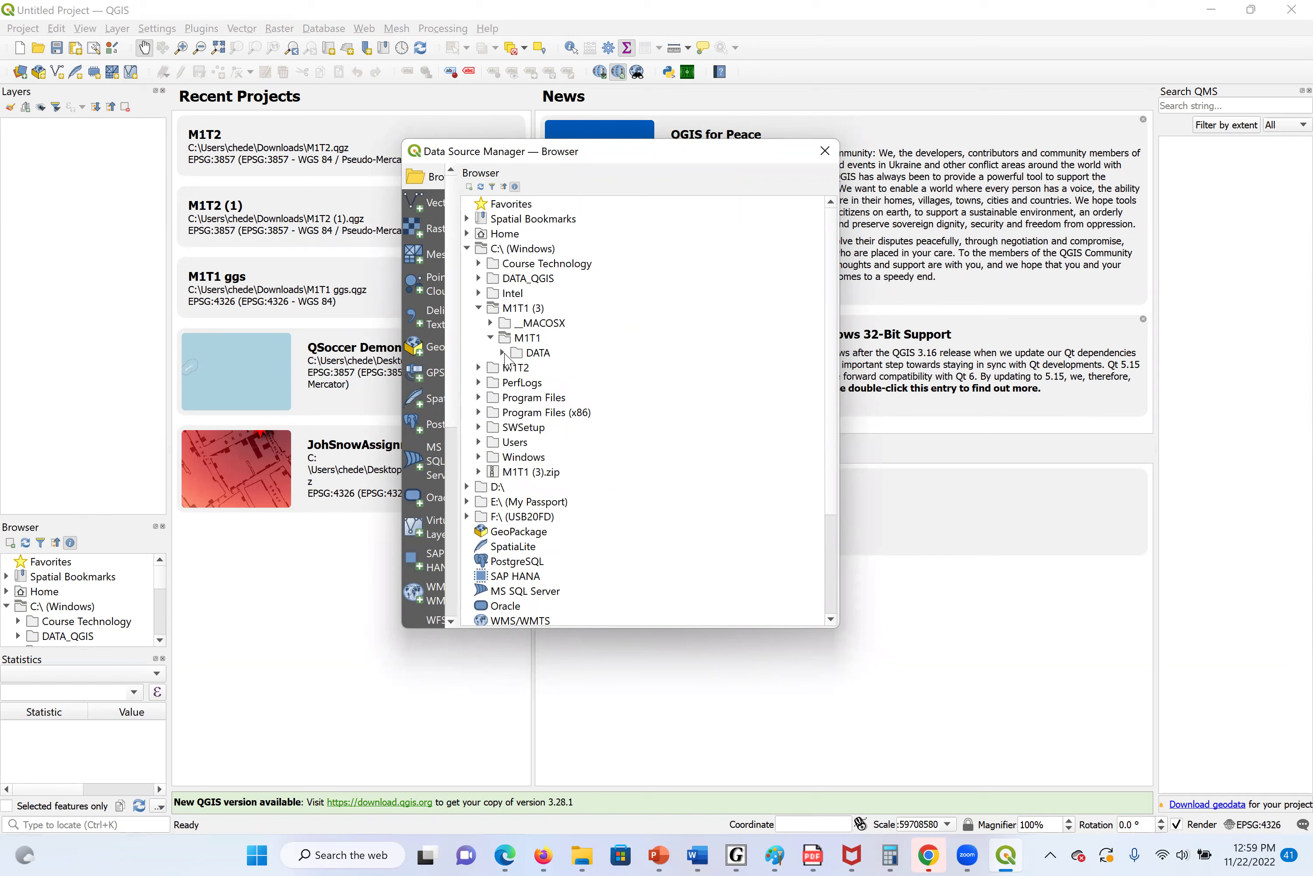
pyautogui.click(502, 353)
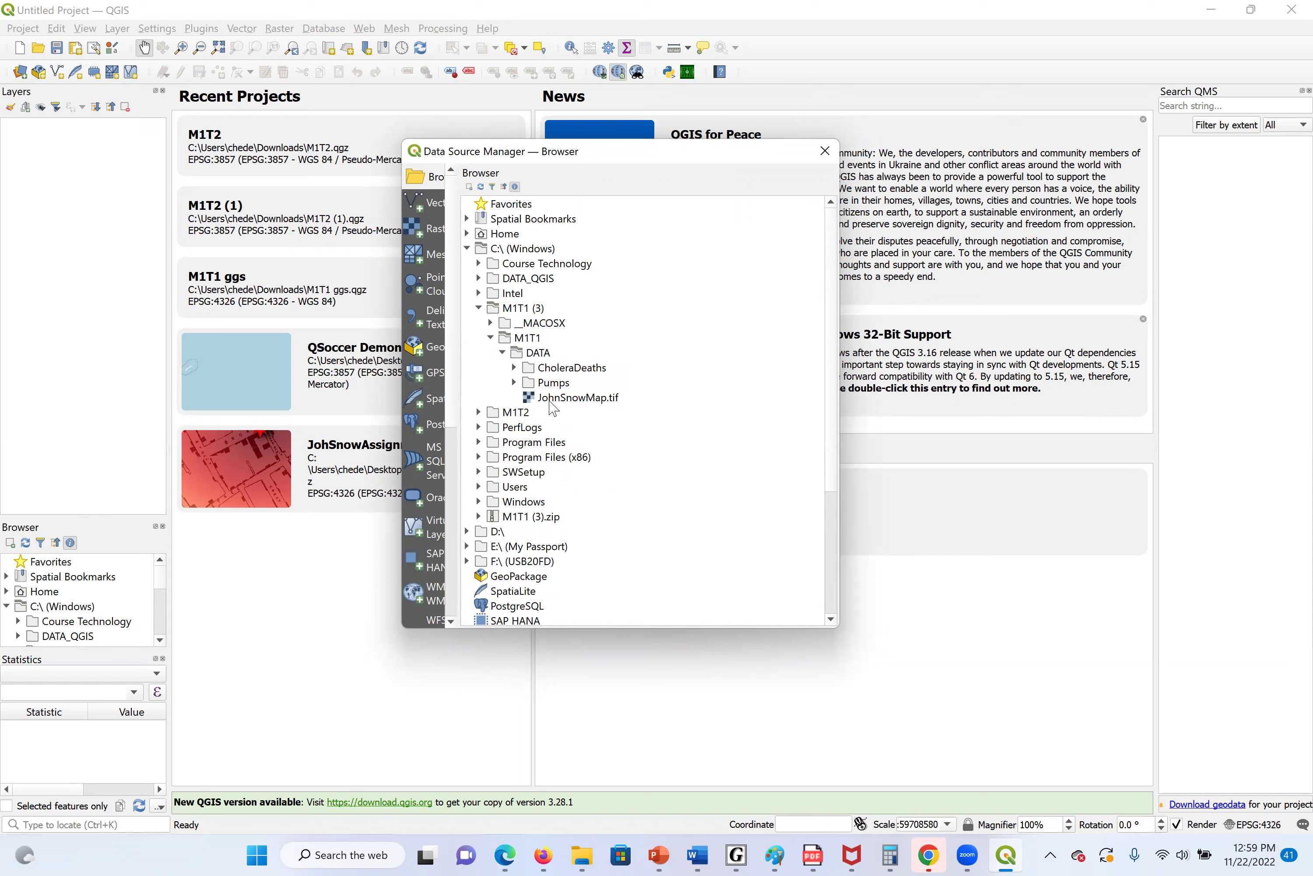
pyautogui.doubleClick(598, 401)
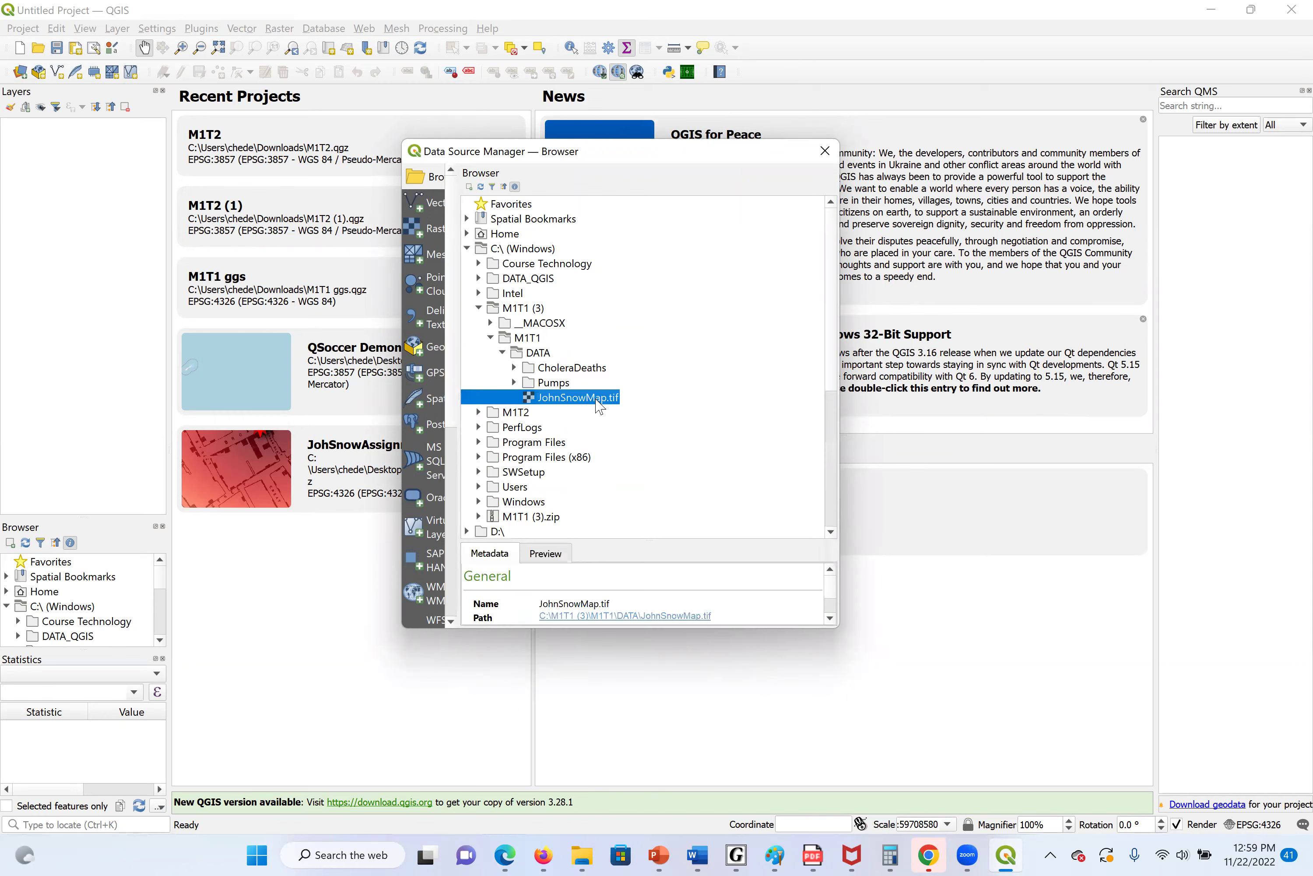
pyautogui.click(834, 164)
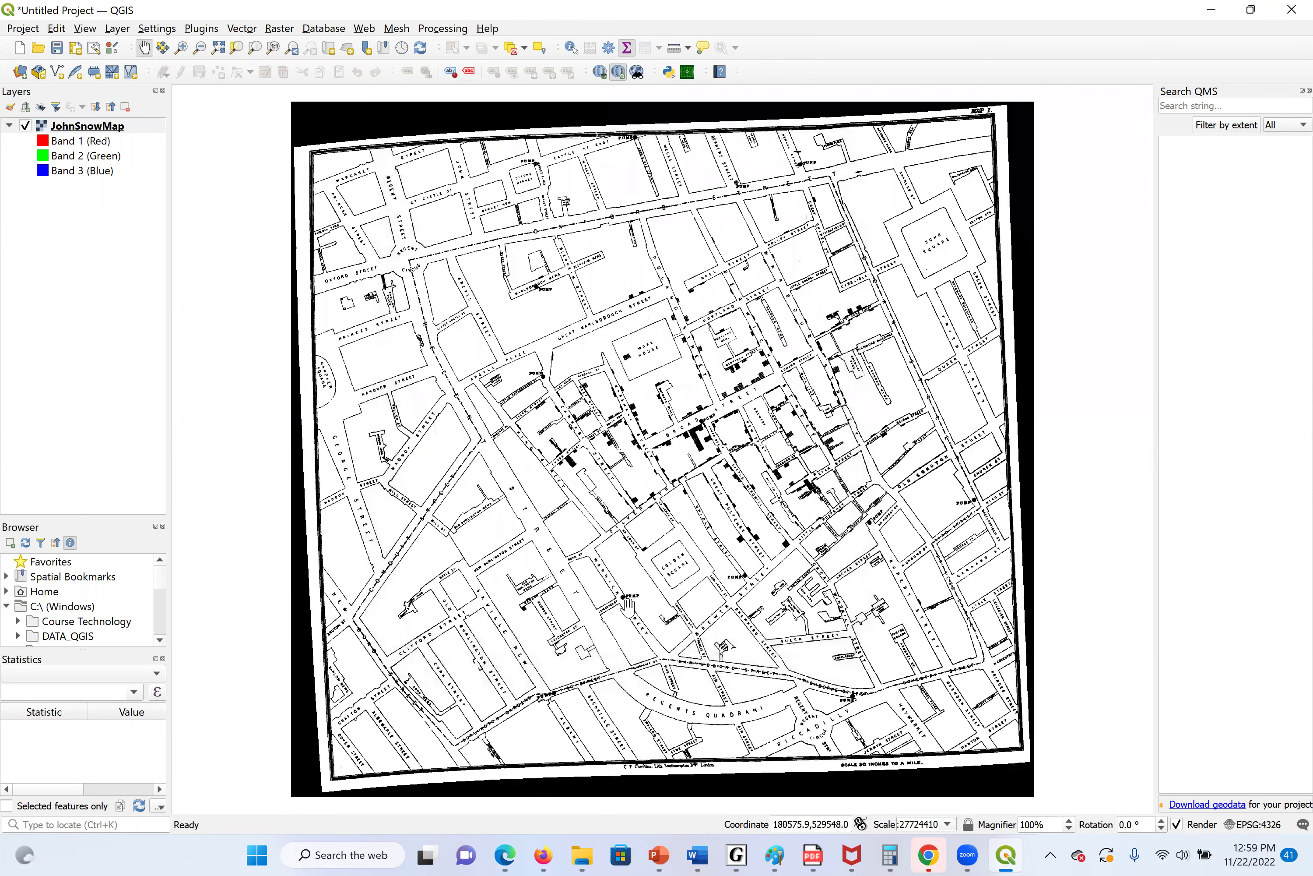
# Scroll the Lab 1 handout to page 6, covering adding CholeraDeaths.shp and its attribute table.
pyautogui.click(512, 855)
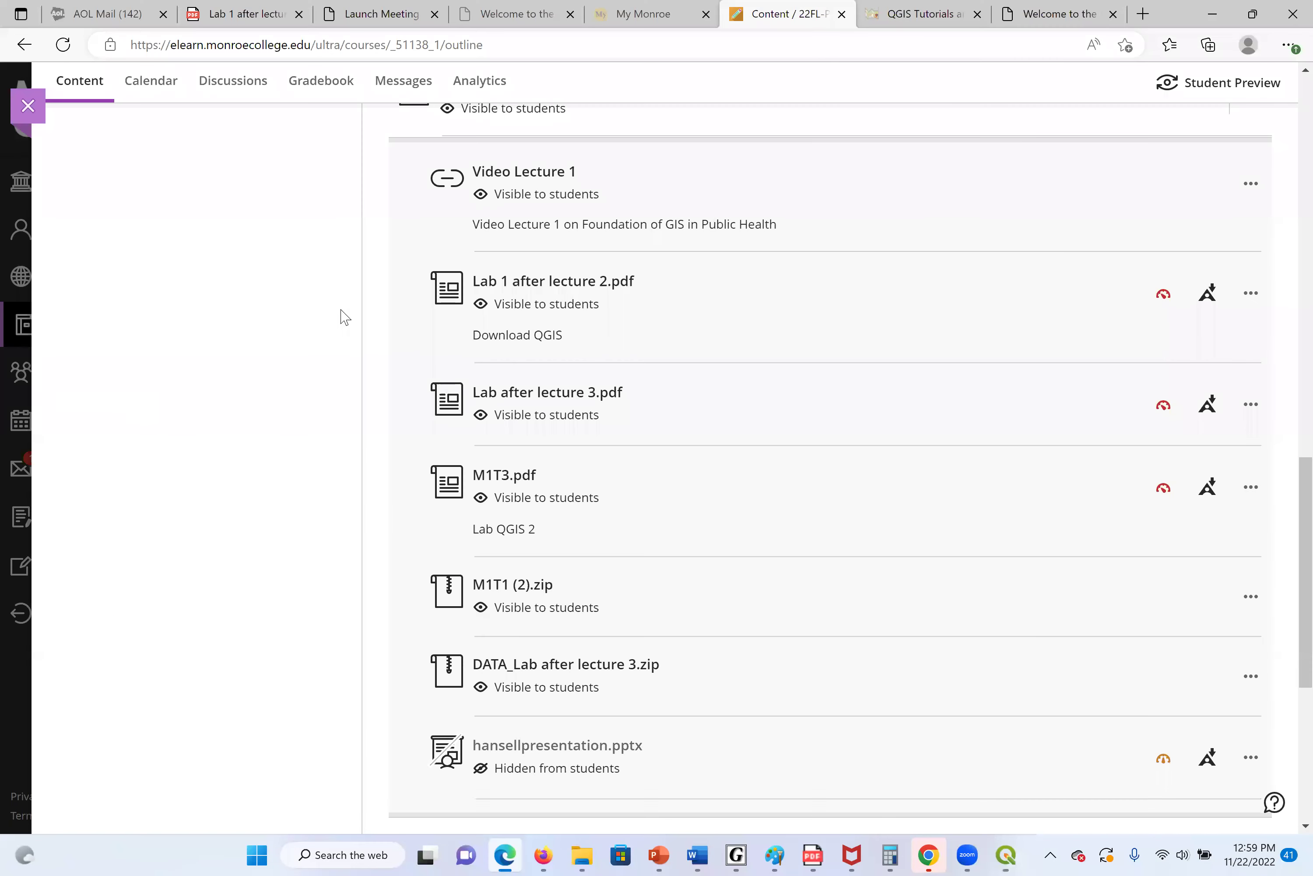
pyautogui.click(233, 9)
pyautogui.scroll(-10, 493, 642)
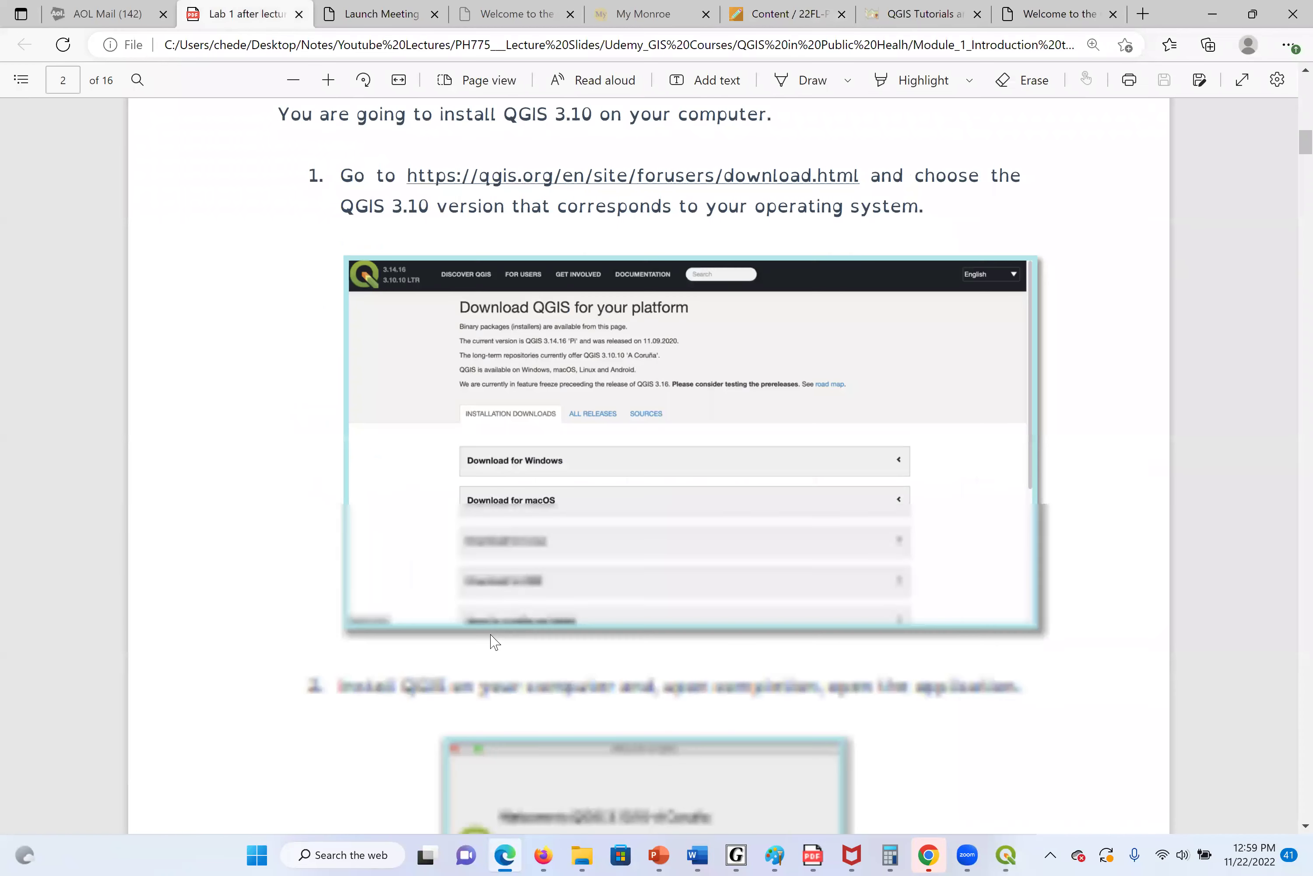
pyautogui.scroll(-10, 493, 642)
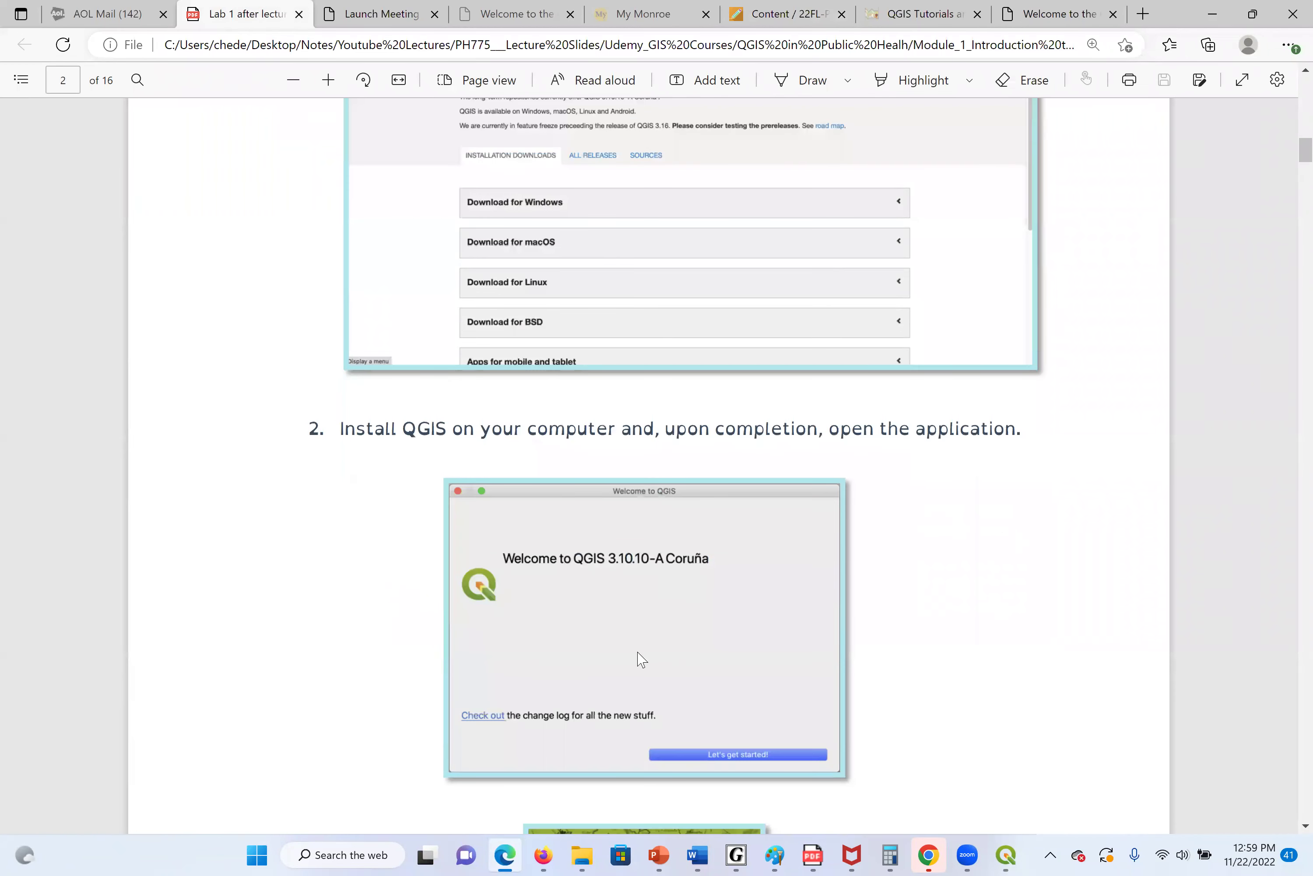
pyautogui.scroll(-8, 752, 604)
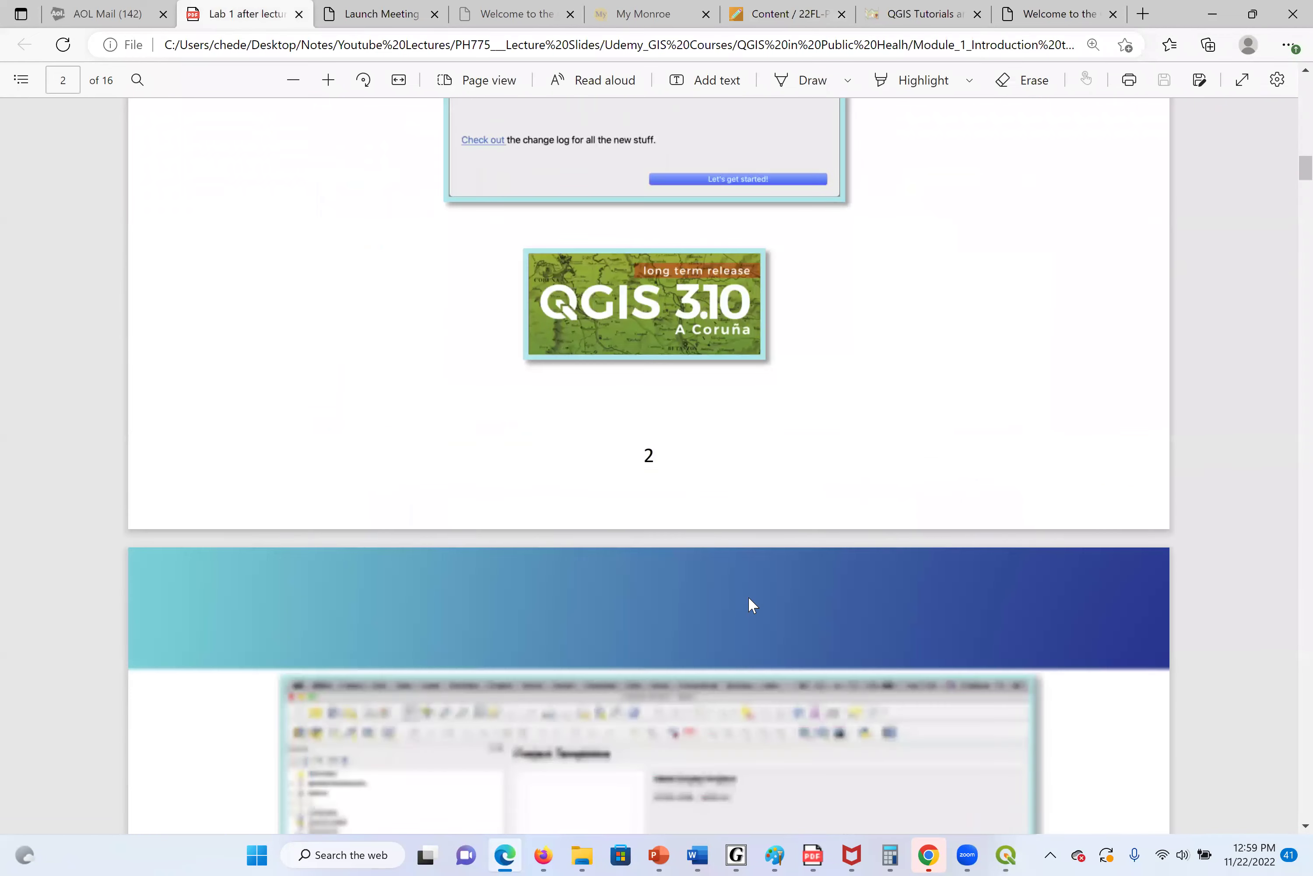
pyautogui.scroll(-7, 751, 605)
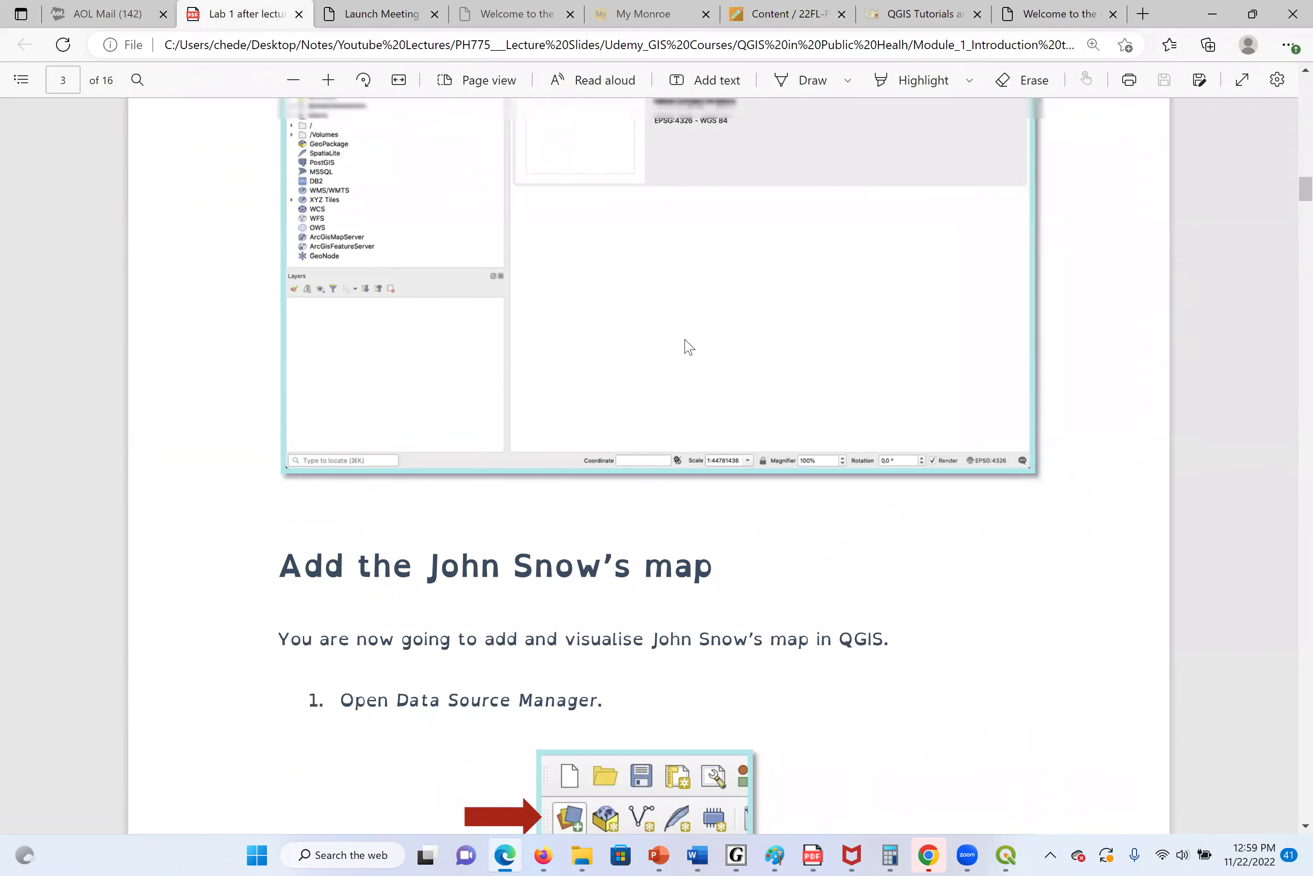
pyautogui.scroll(2, 600, 586)
pyautogui.scroll(-7, 600, 586)
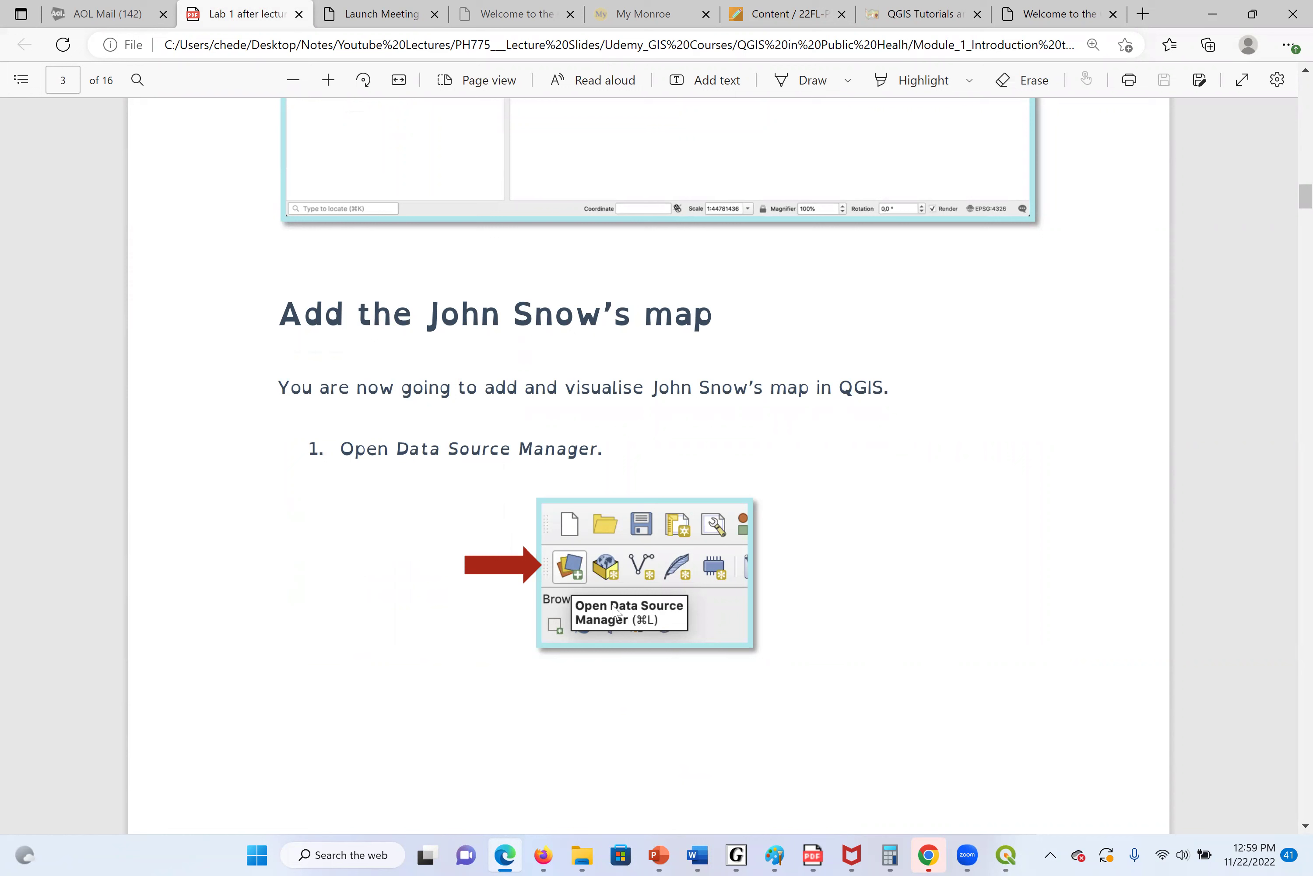
pyautogui.scroll(-10, 802, 390)
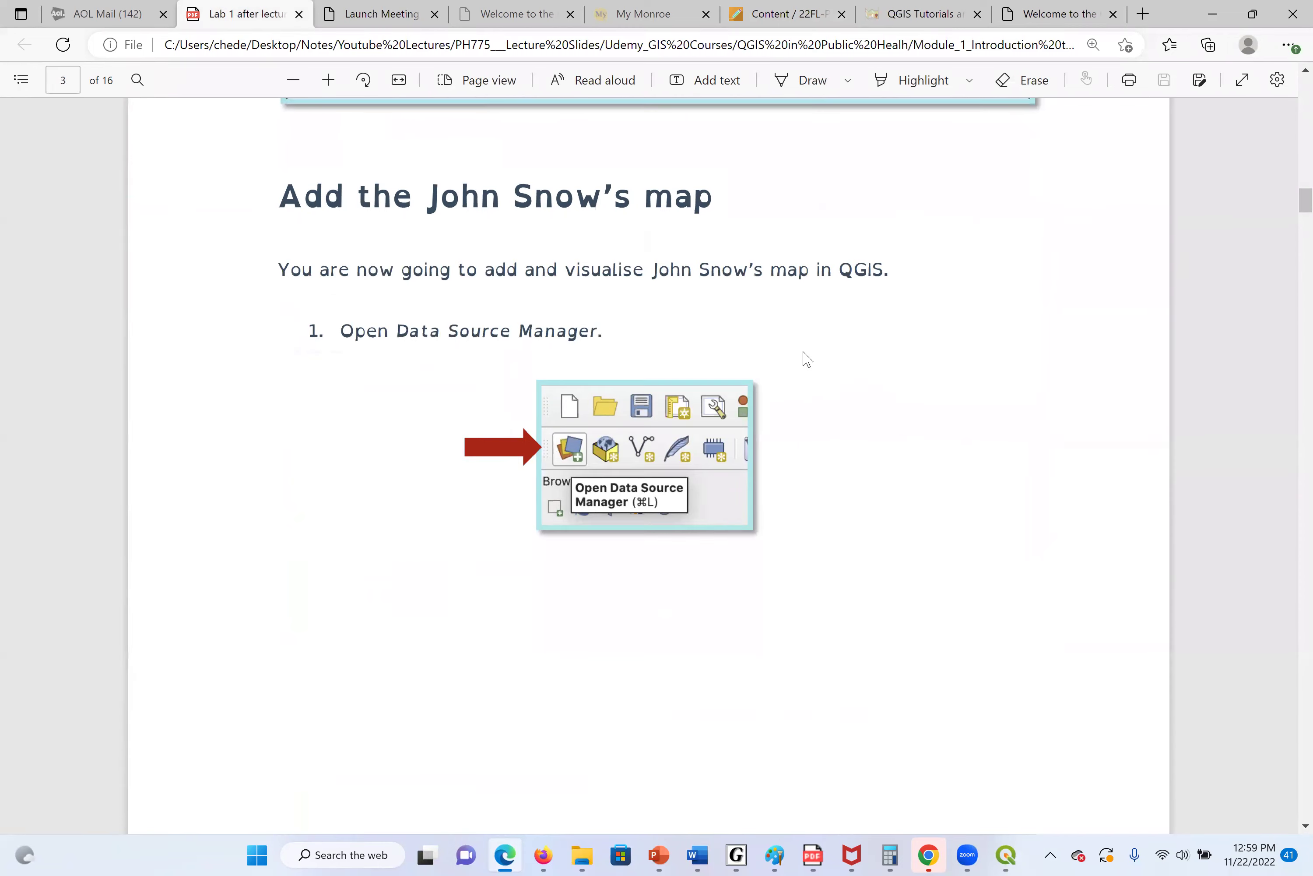
pyautogui.scroll(-10, 802, 400)
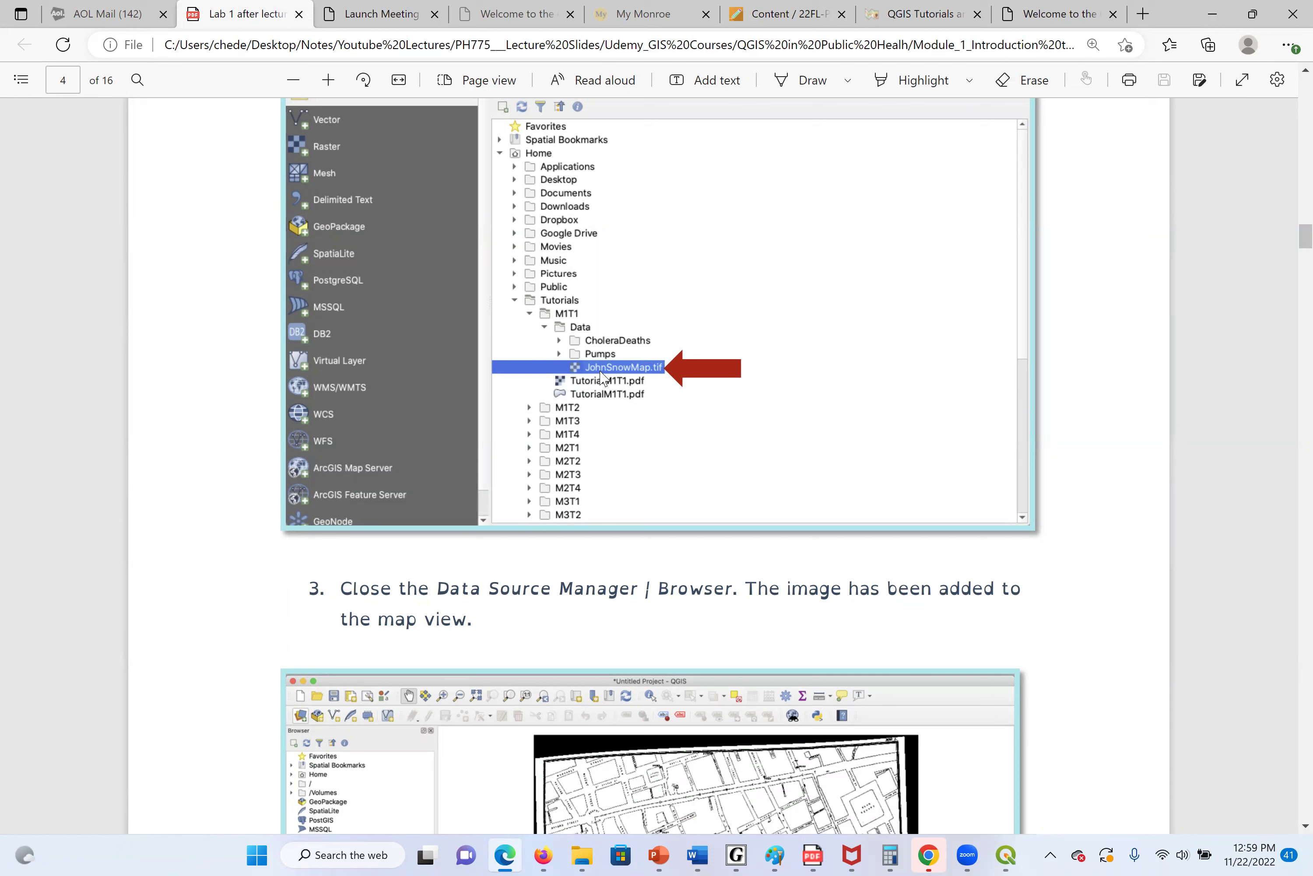
pyautogui.scroll(-5, 717, 515)
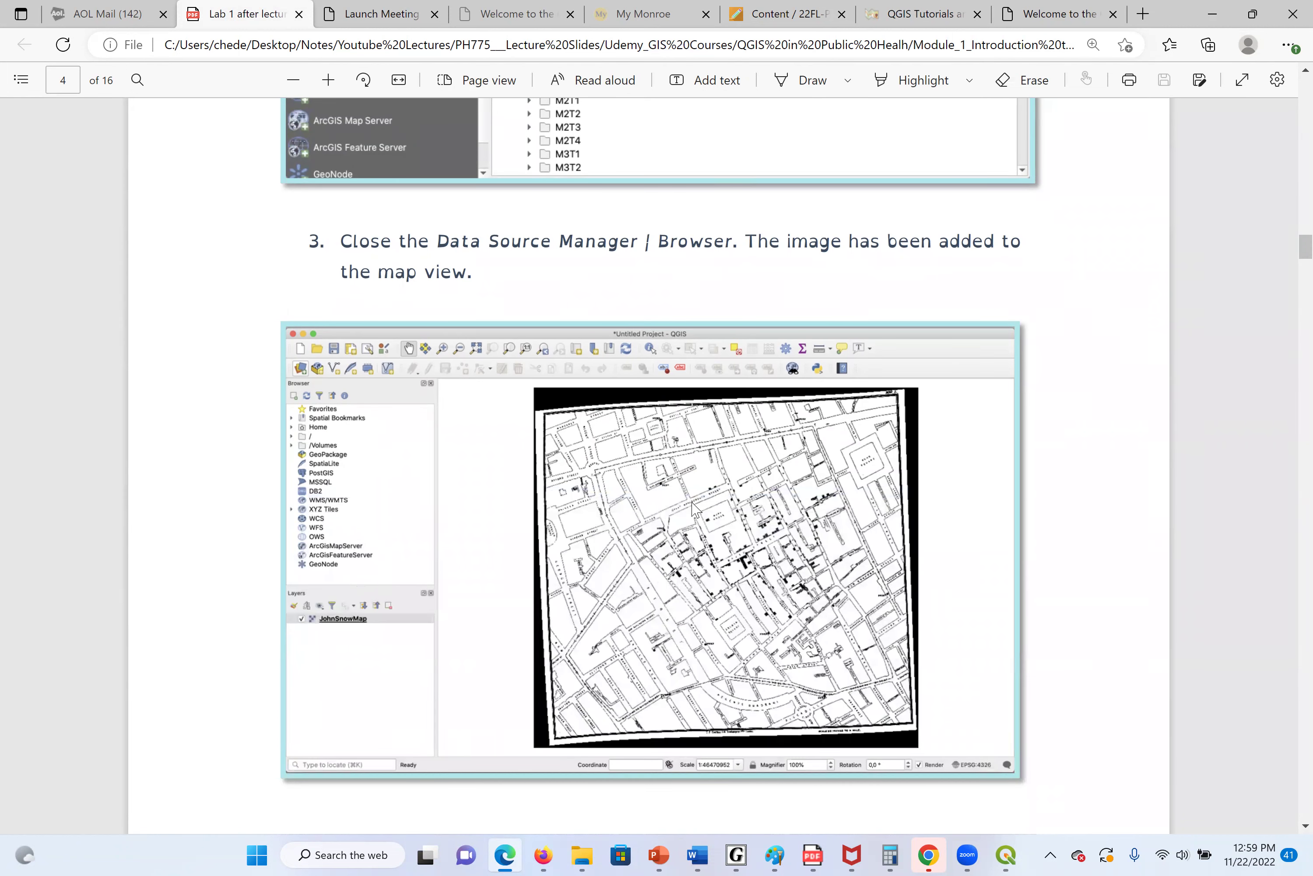
pyautogui.scroll(-2, 695, 508)
pyautogui.scroll(-12, 695, 509)
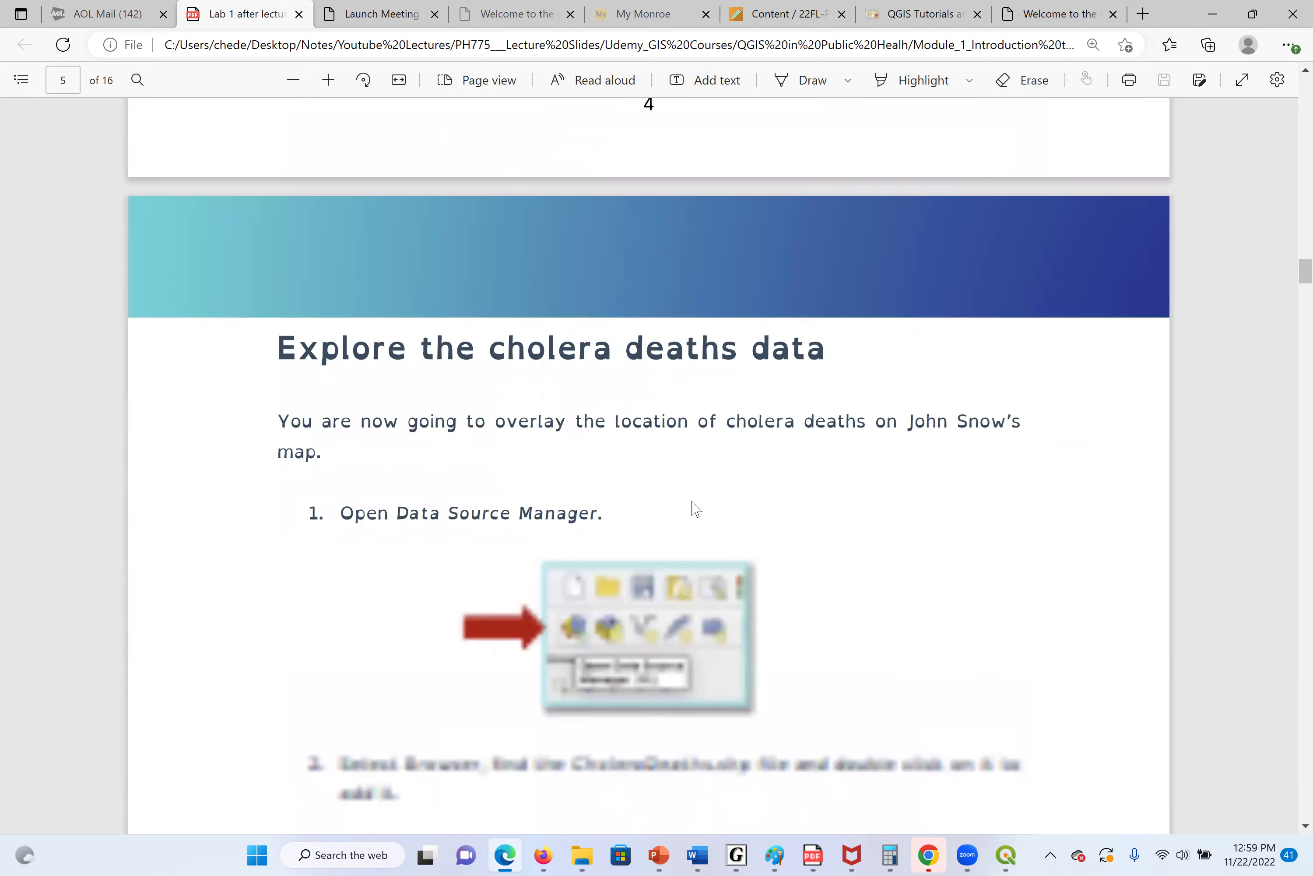
pyautogui.scroll(-4, 695, 509)
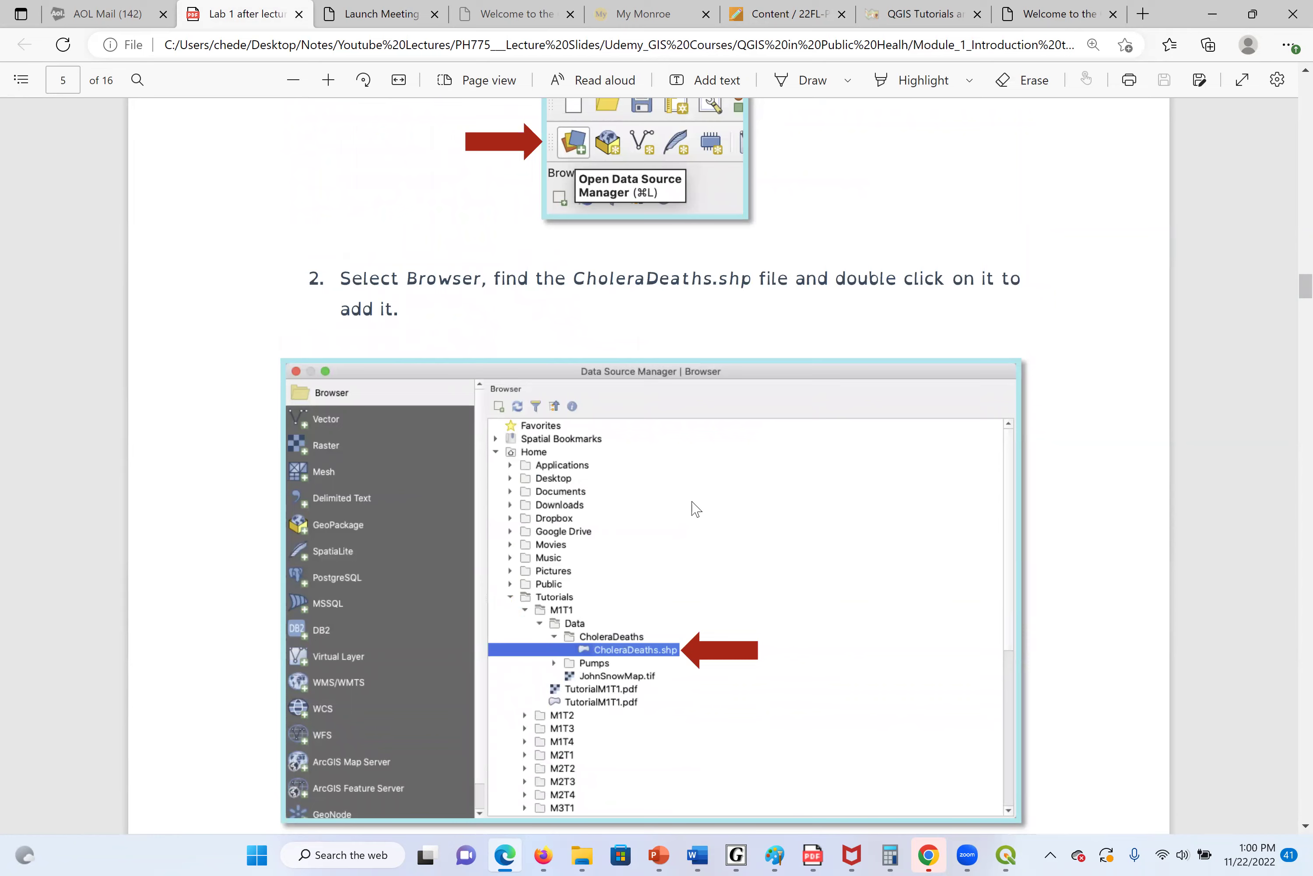
pyautogui.scroll(5, 695, 508)
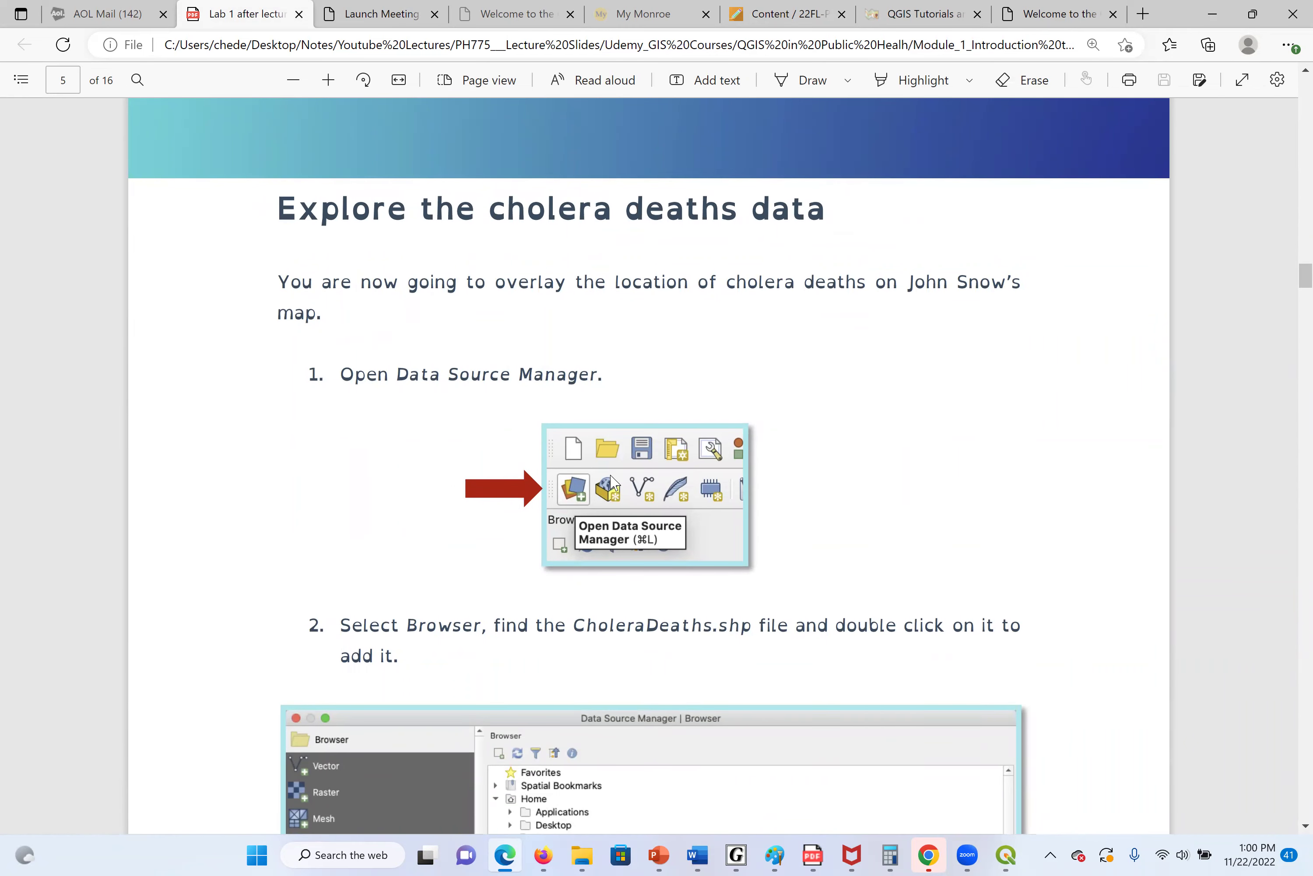
pyautogui.scroll(-7, 613, 478)
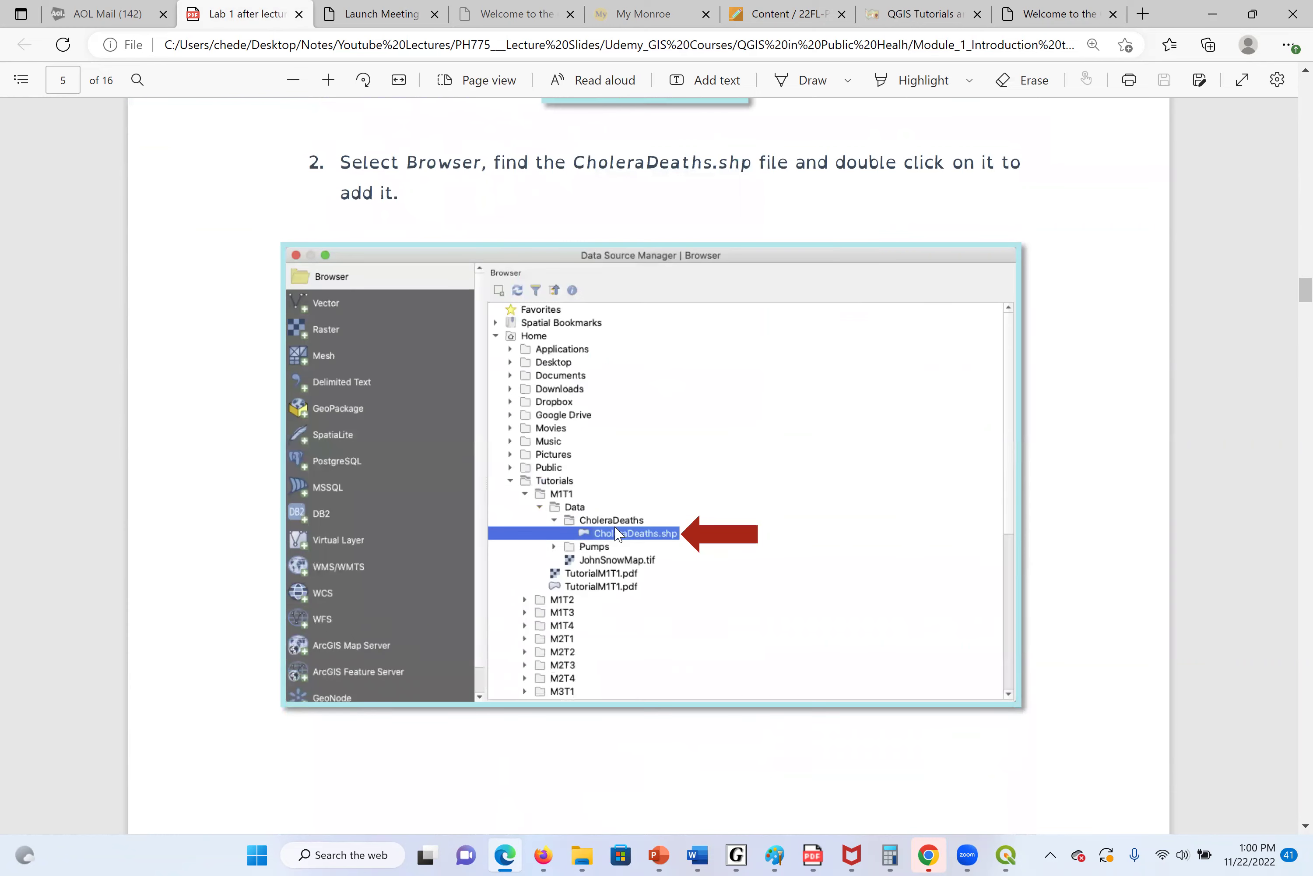
pyautogui.scroll(-10, 628, 540)
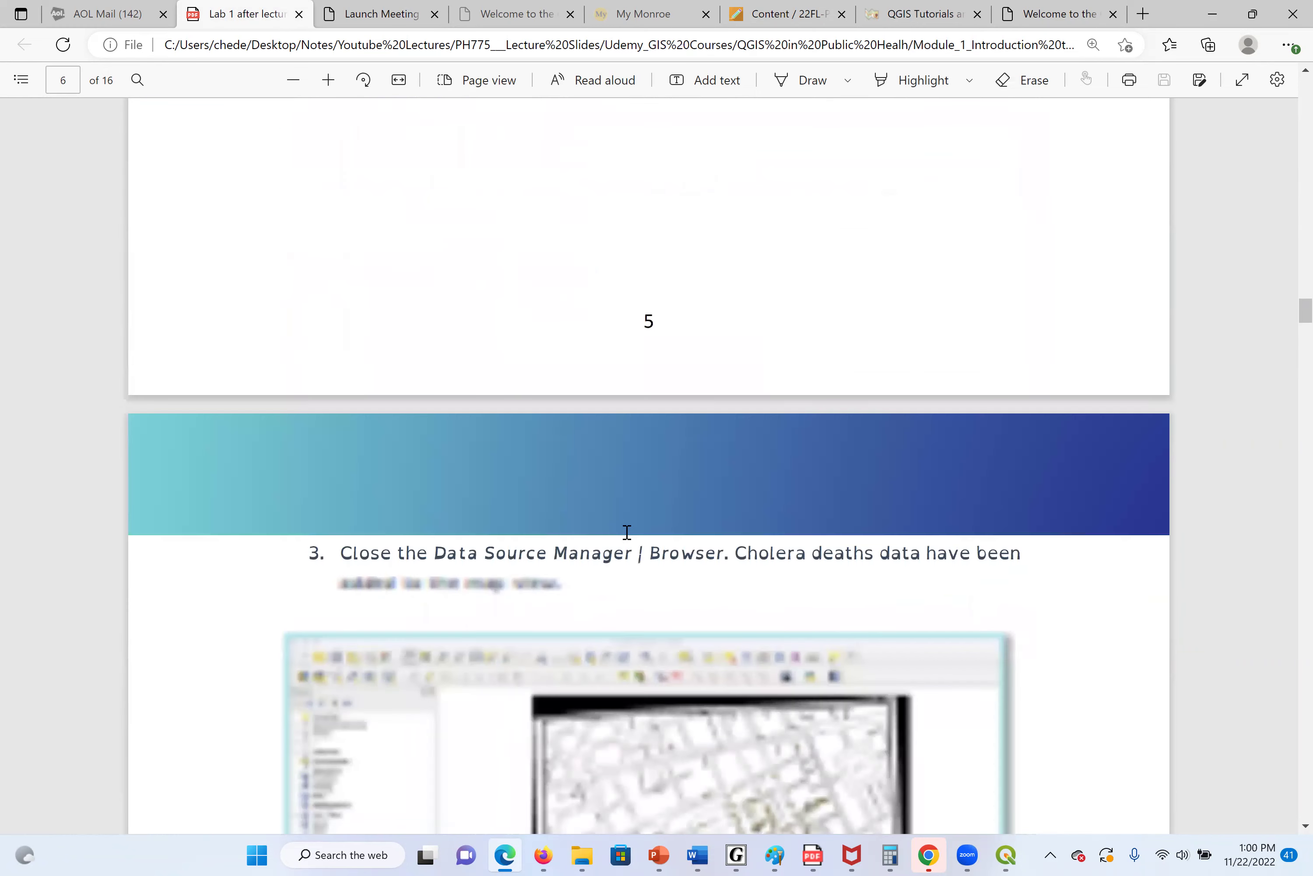
pyautogui.scroll(-5, 742, 404)
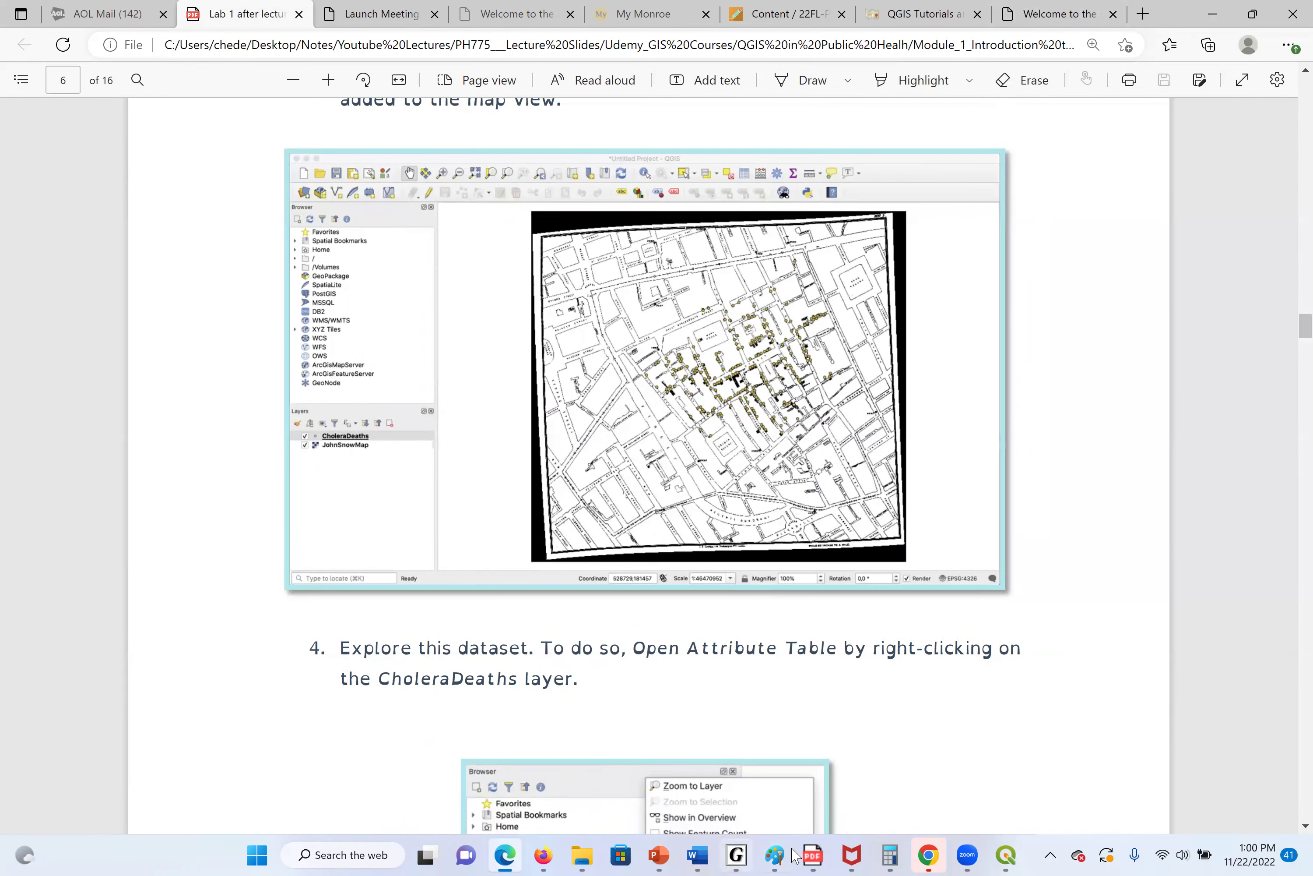
# Return to QGIS and toggle the JohnSnowMap layer off and back on.
pyautogui.click(1006, 855)
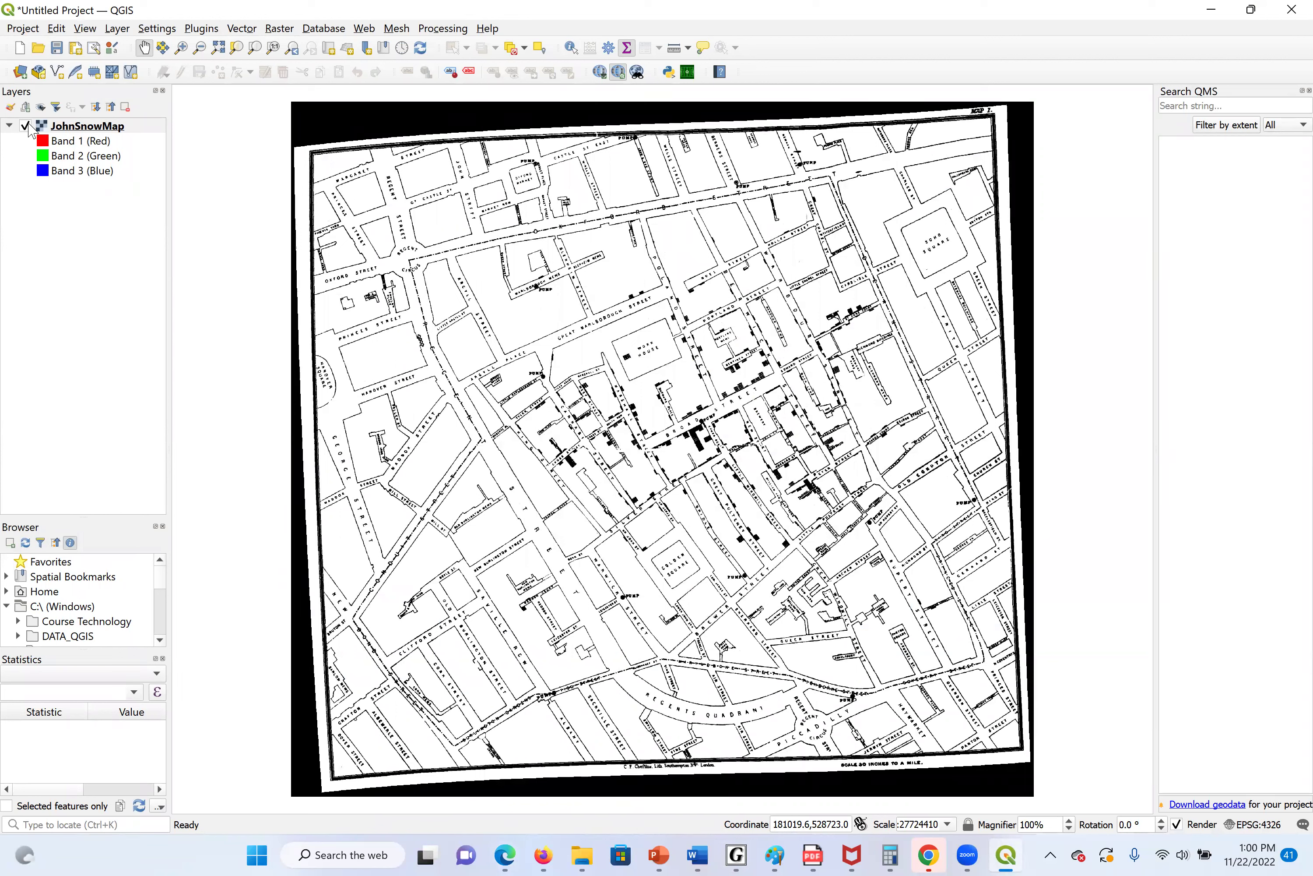
pyautogui.click(28, 125)
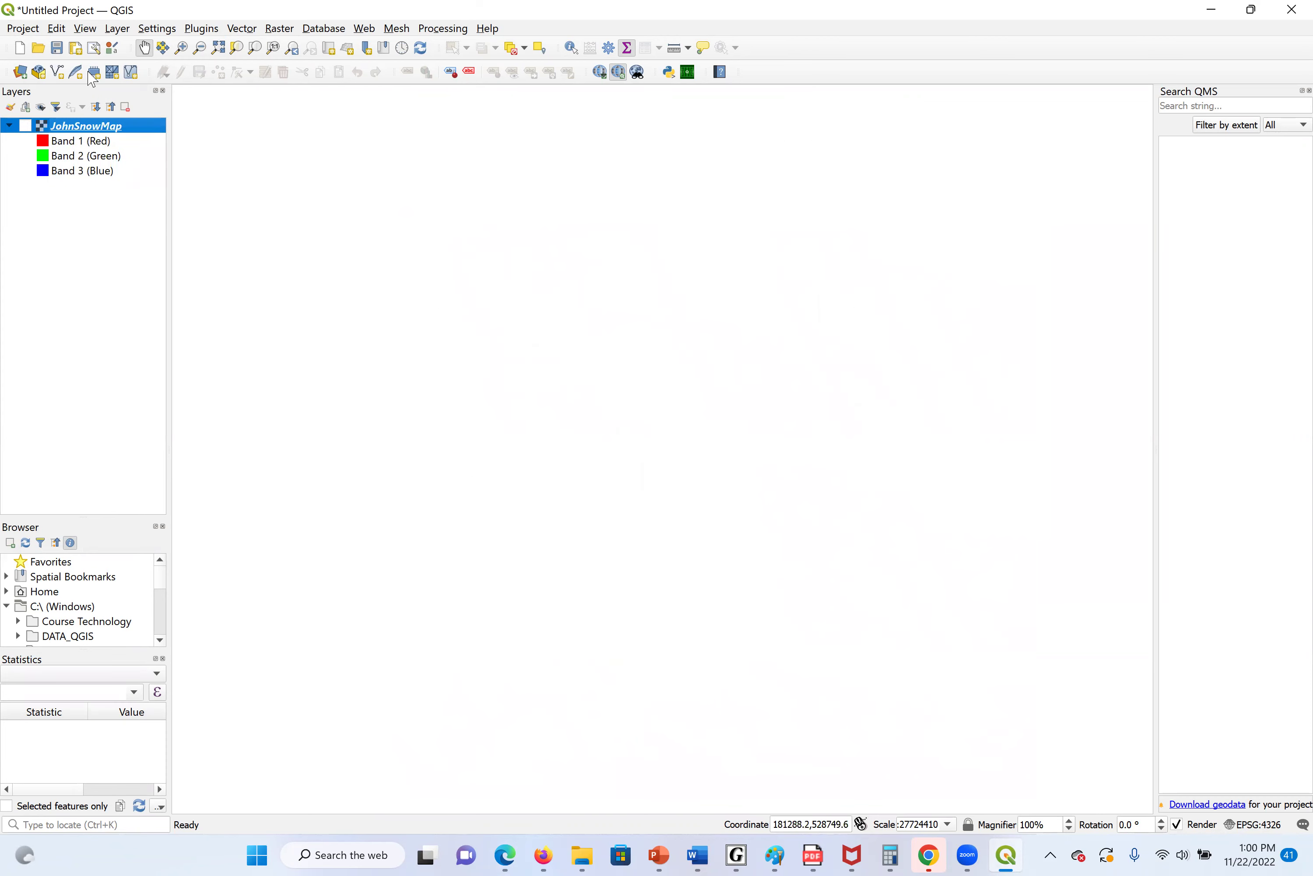
pyautogui.click(26, 126)
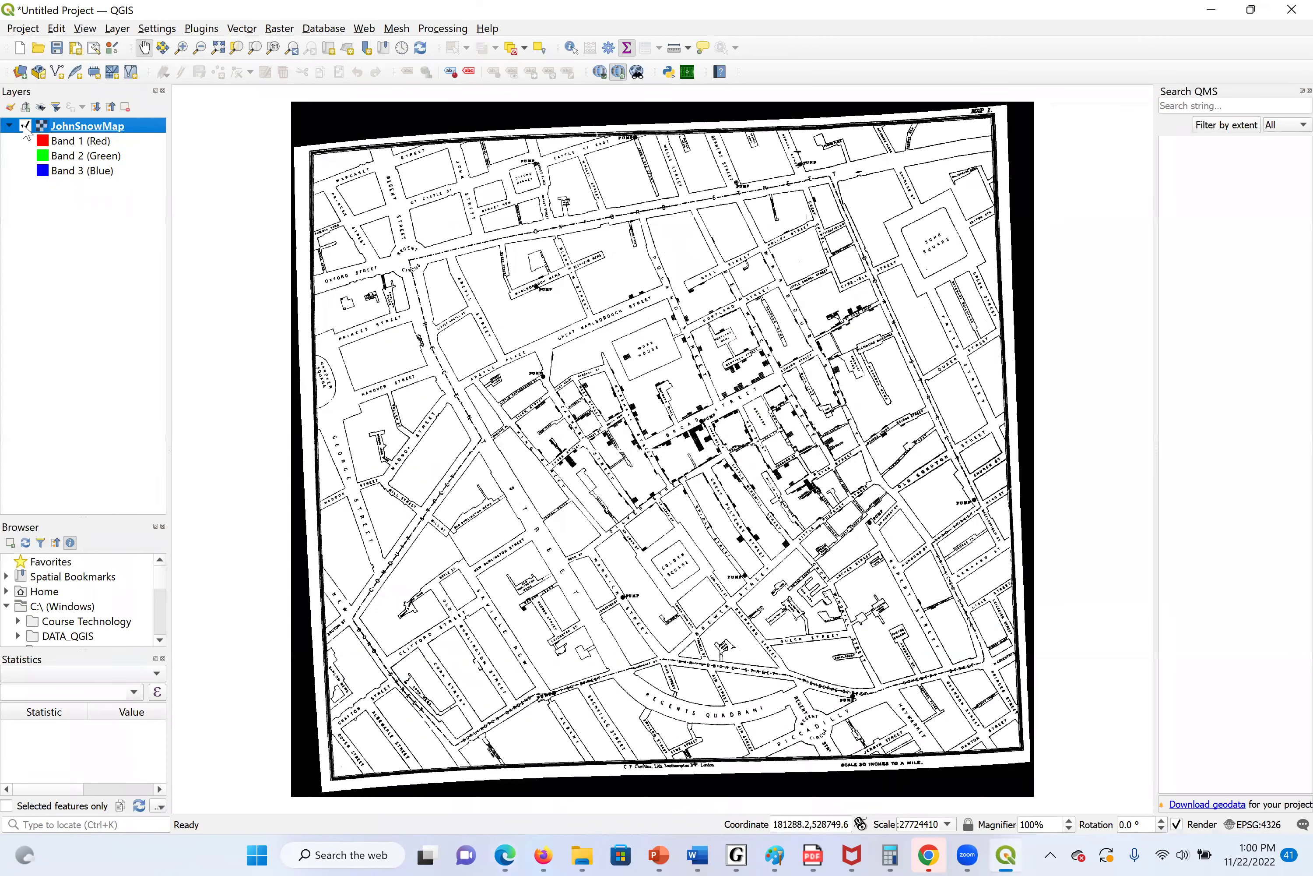
# Add CholeraDeaths.shp from DATA > CholeraDeaths as a point layer over the map.
pyautogui.click(22, 74)
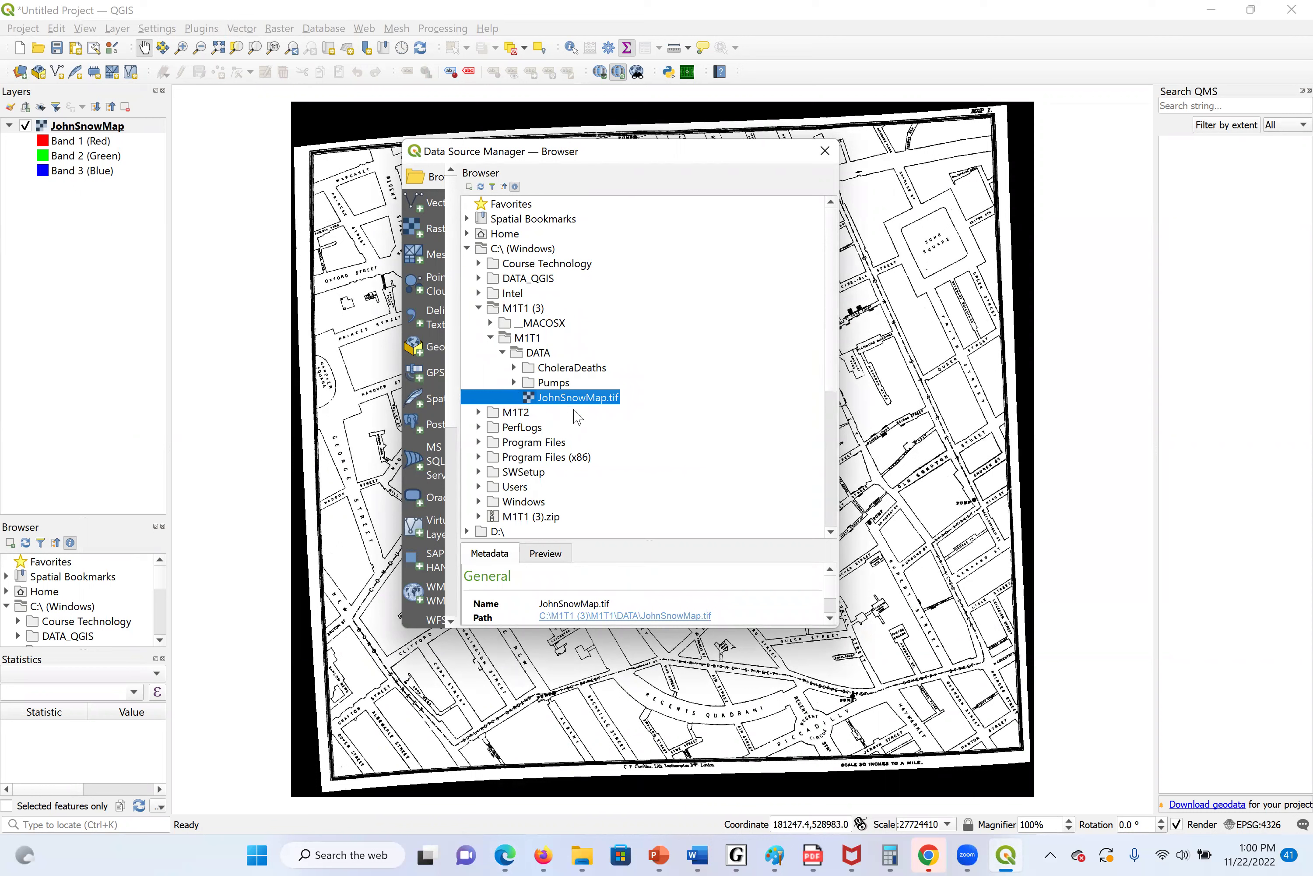
pyautogui.click(503, 352)
pyautogui.click(504, 352)
pyautogui.click(514, 369)
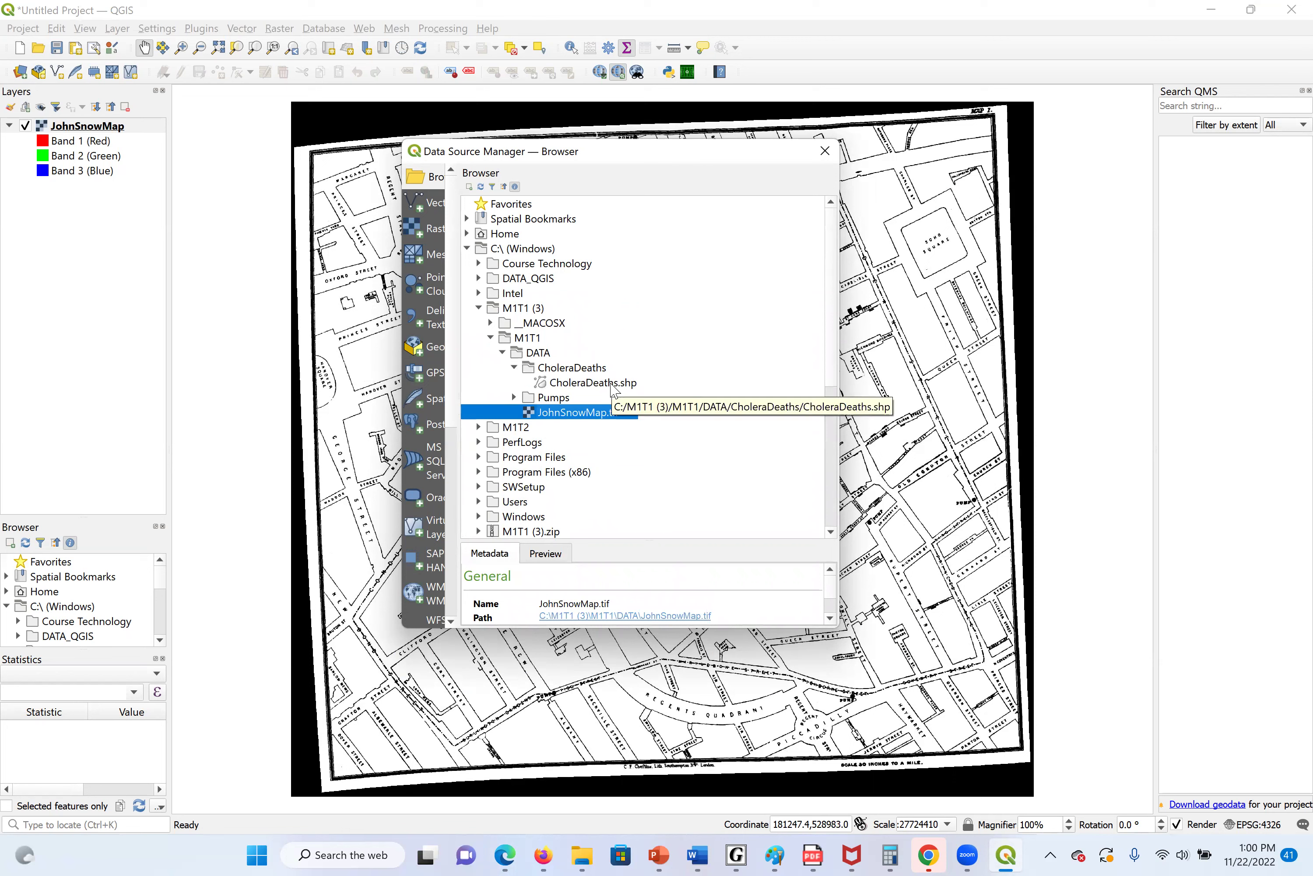
pyautogui.doubleClick(612, 383)
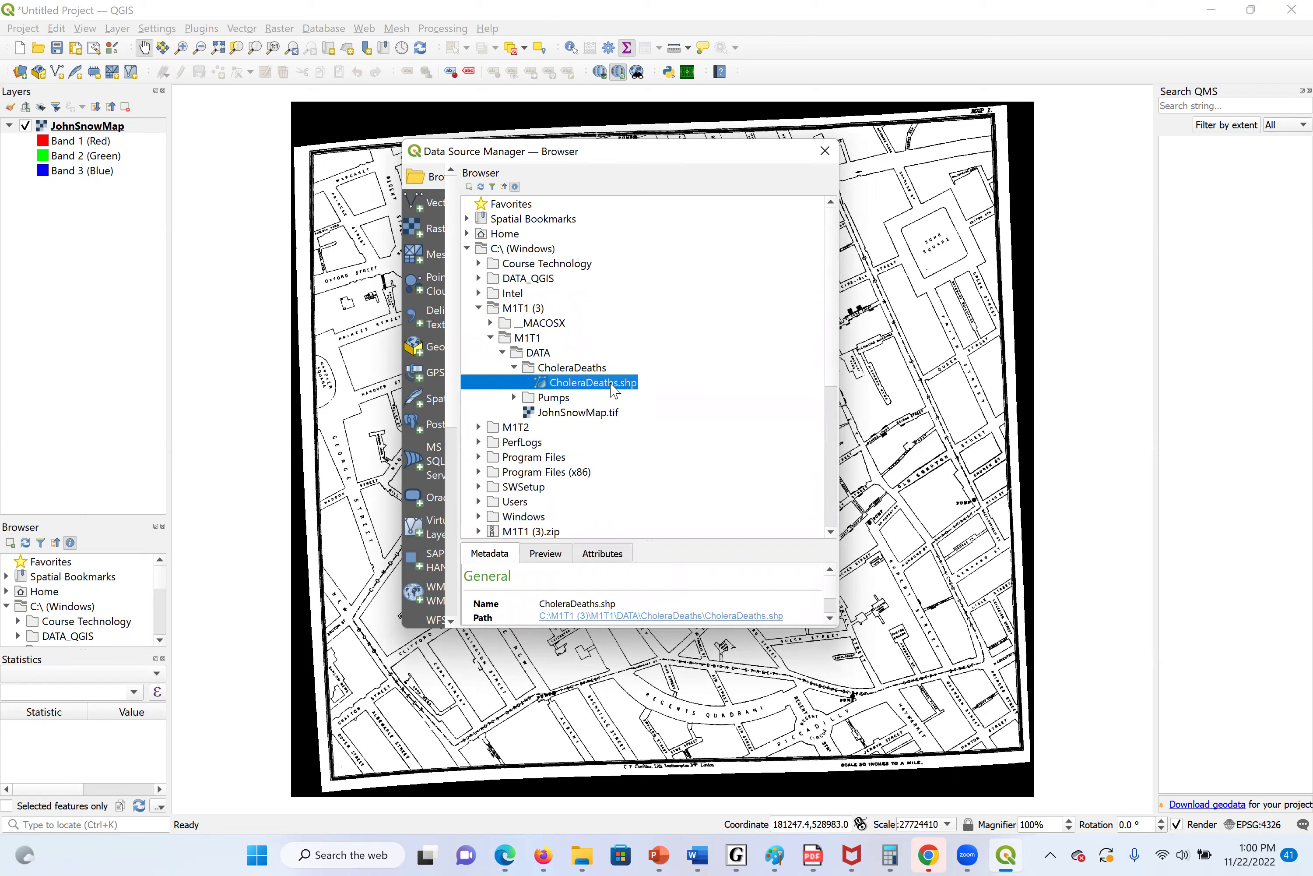
pyautogui.click(826, 151)
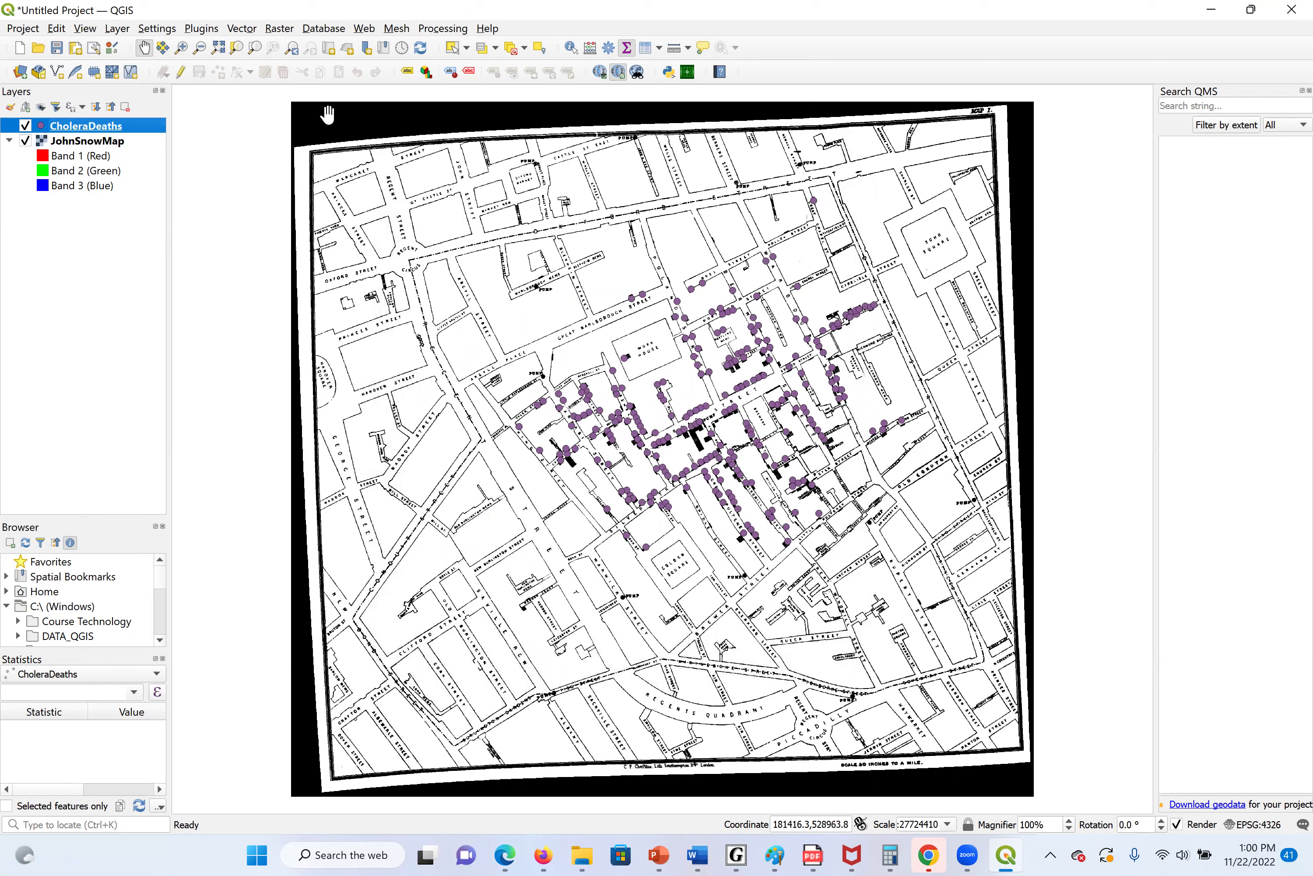
# Toggle the CholeraDeaths layer off and on, then open its layer context menu.
pyautogui.rightClick(117, 129)
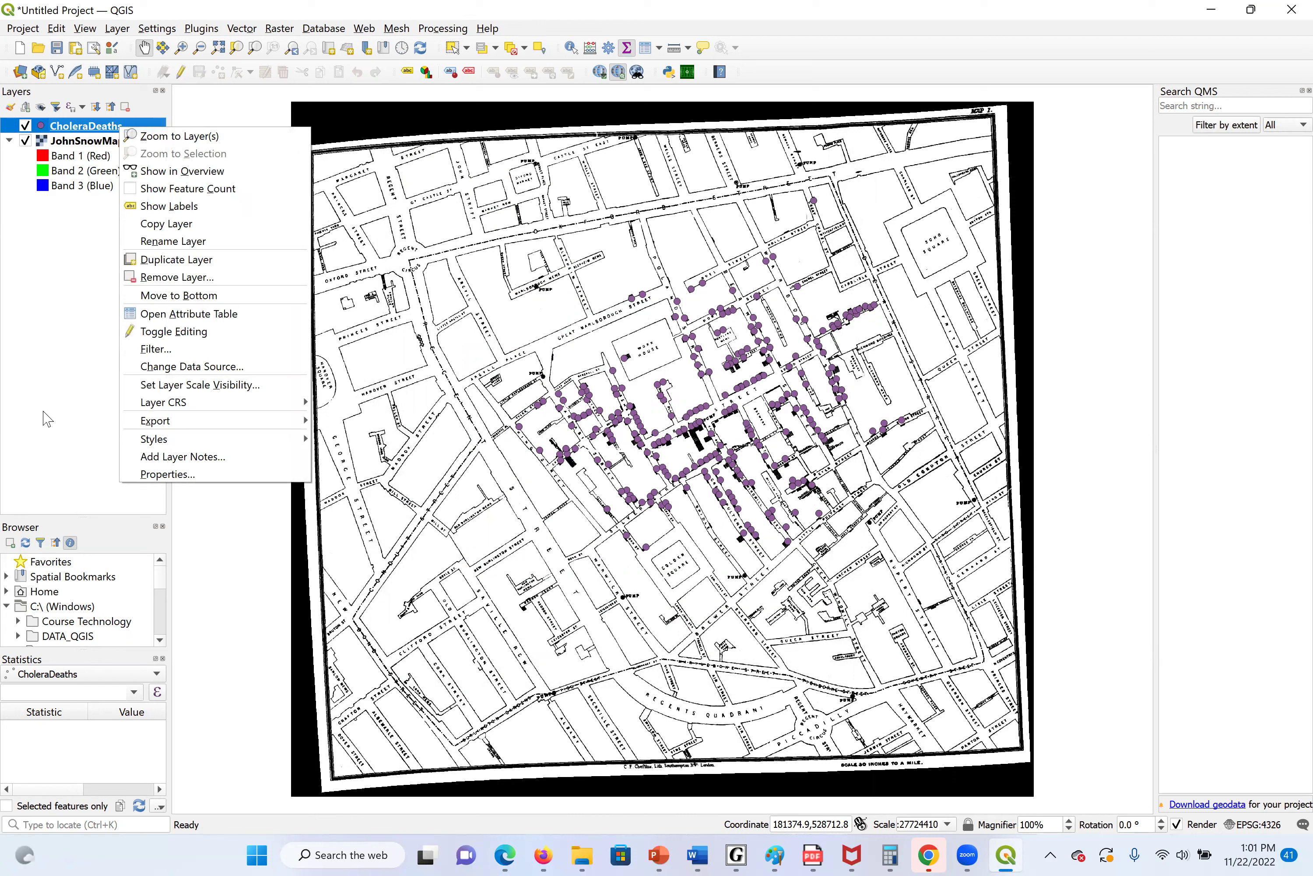
pyautogui.click(202, 488)
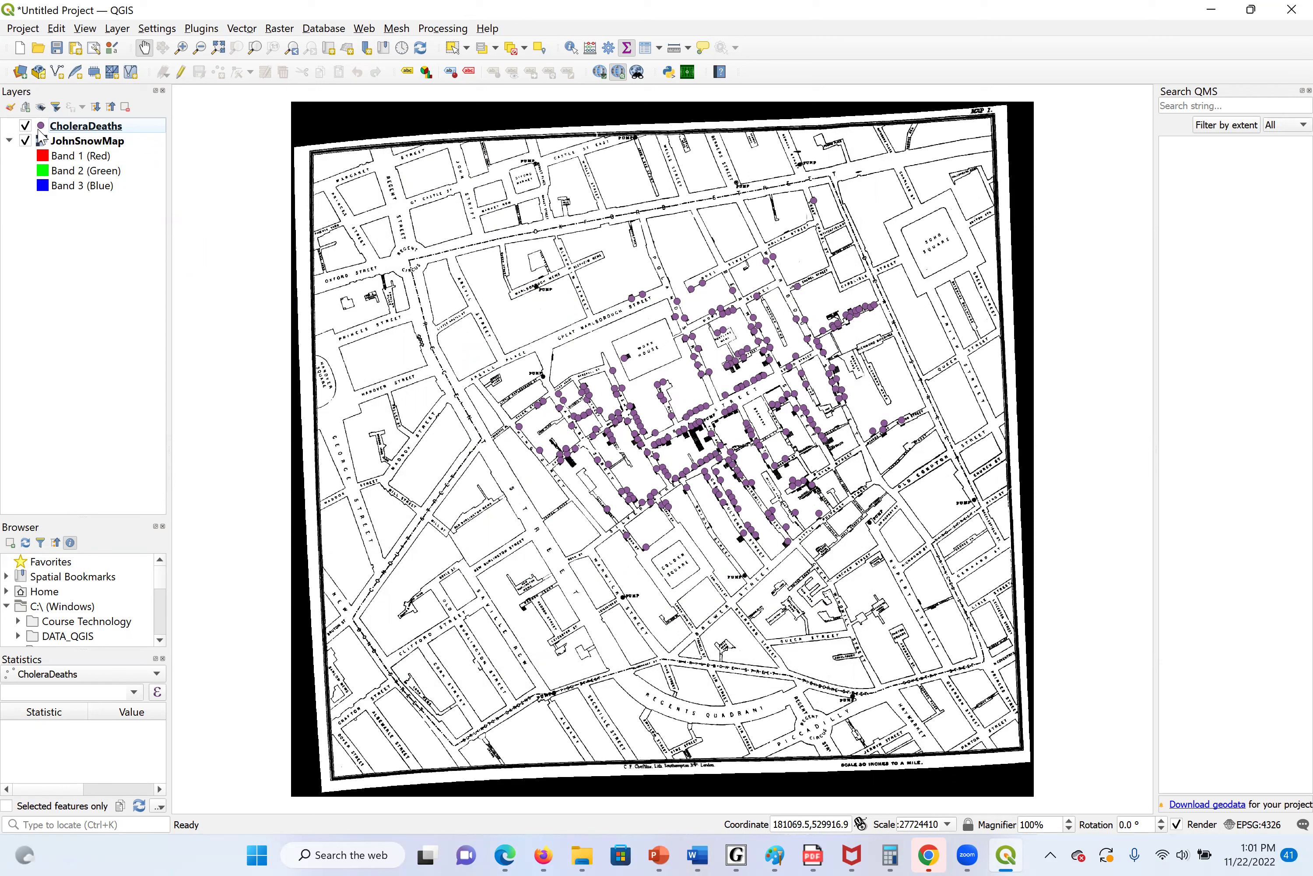
pyautogui.click(25, 125)
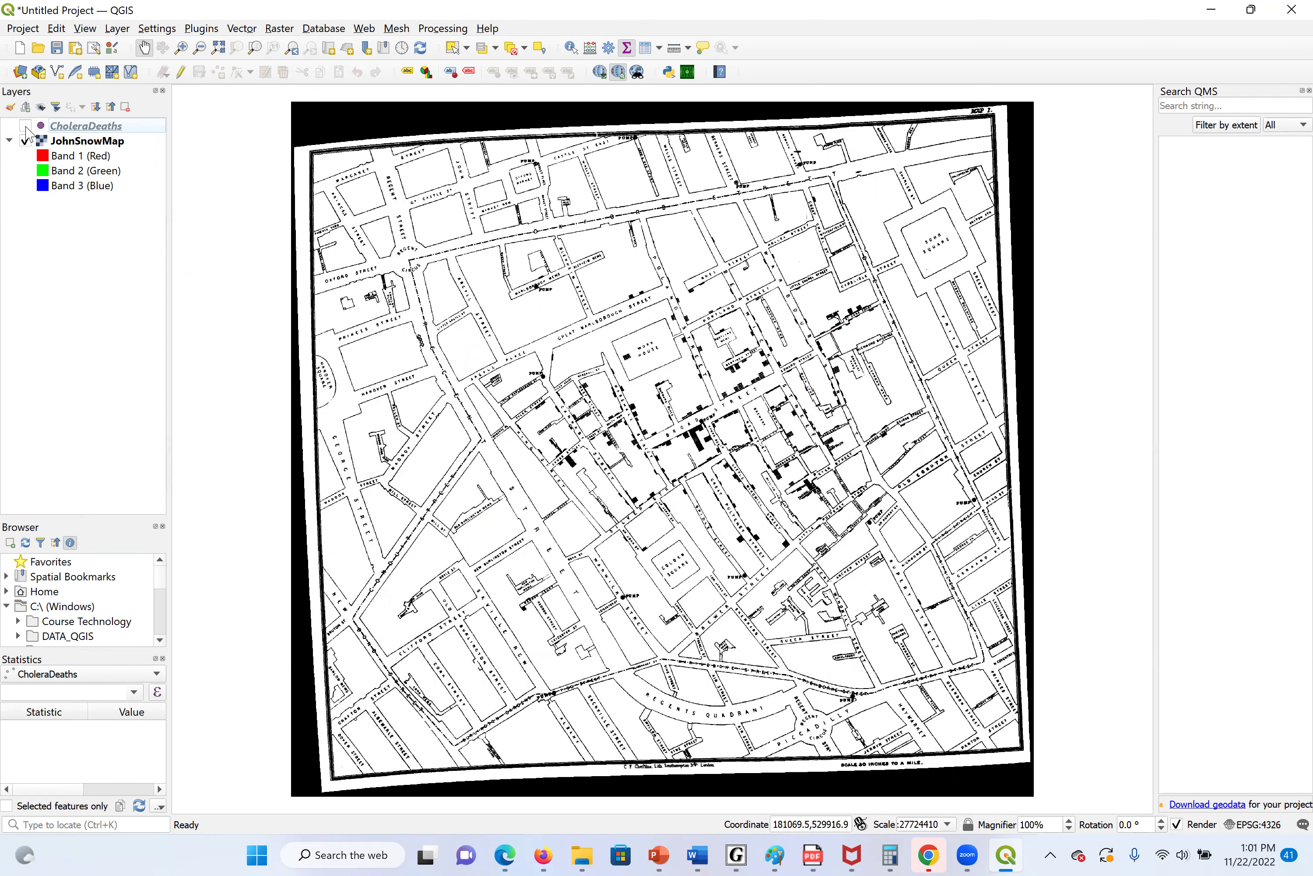
pyautogui.click(26, 127)
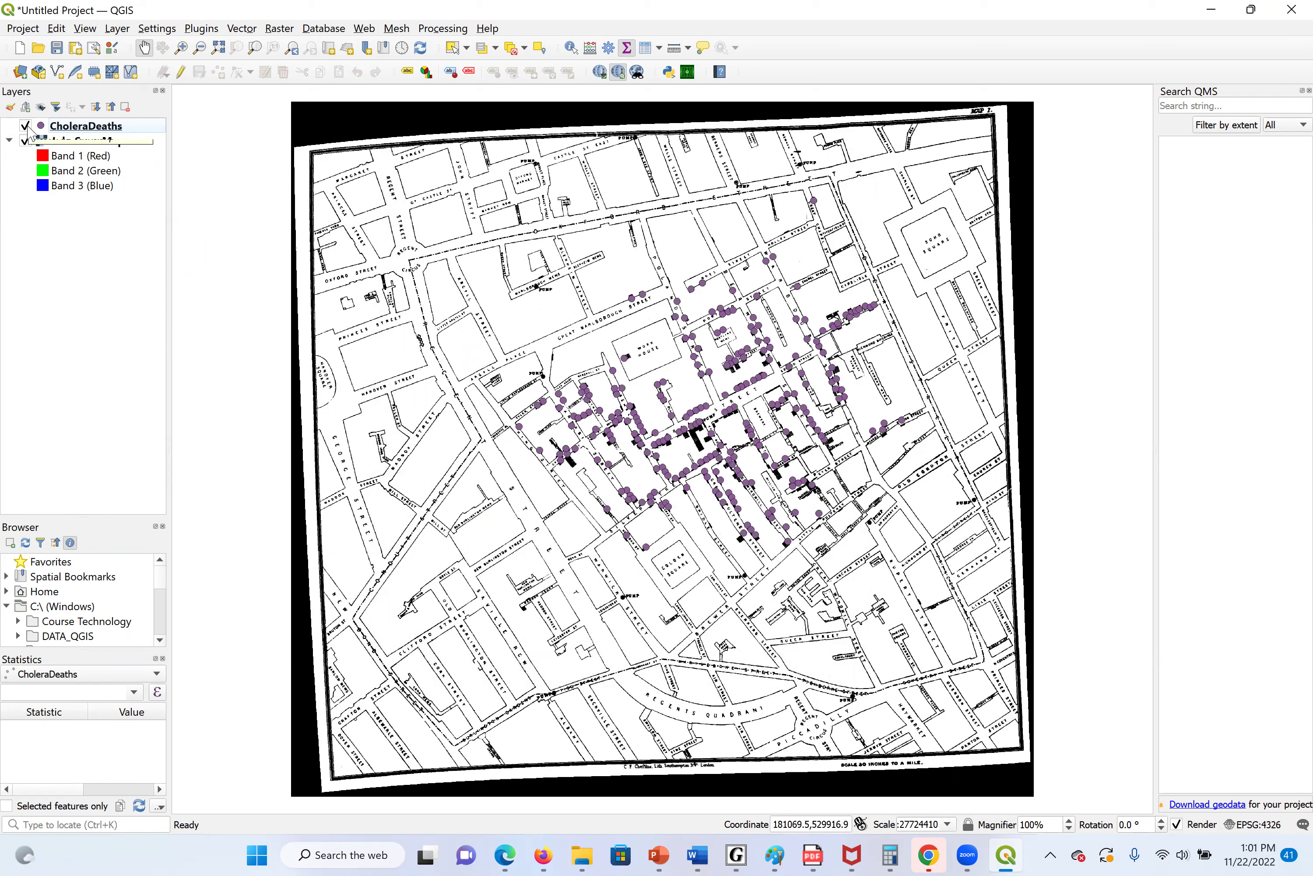
pyautogui.rightClick(67, 125)
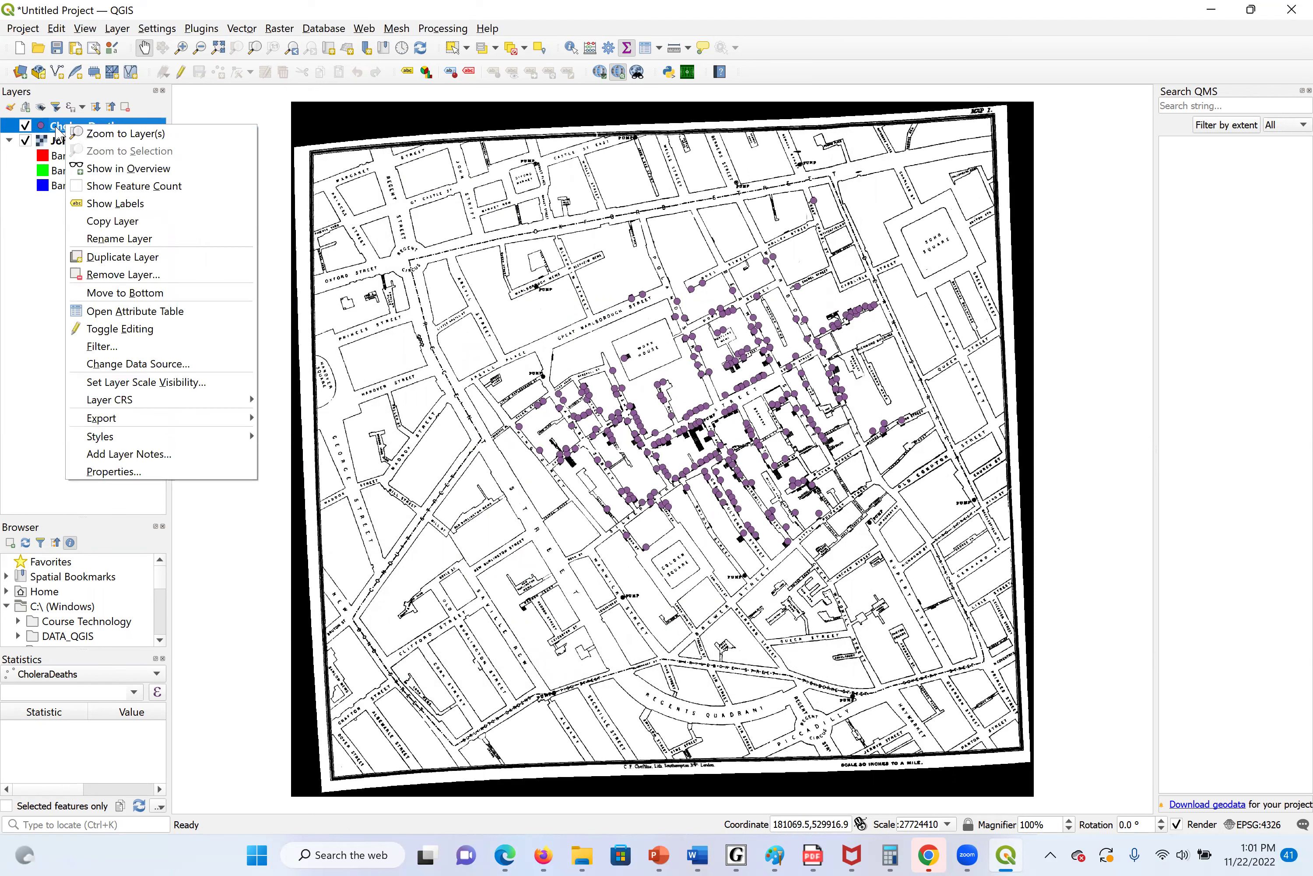
# Inspect the CholeraDeaths layer's Information page (250 points, EPSG:4326), then close its properties.
pyautogui.click(126, 473)
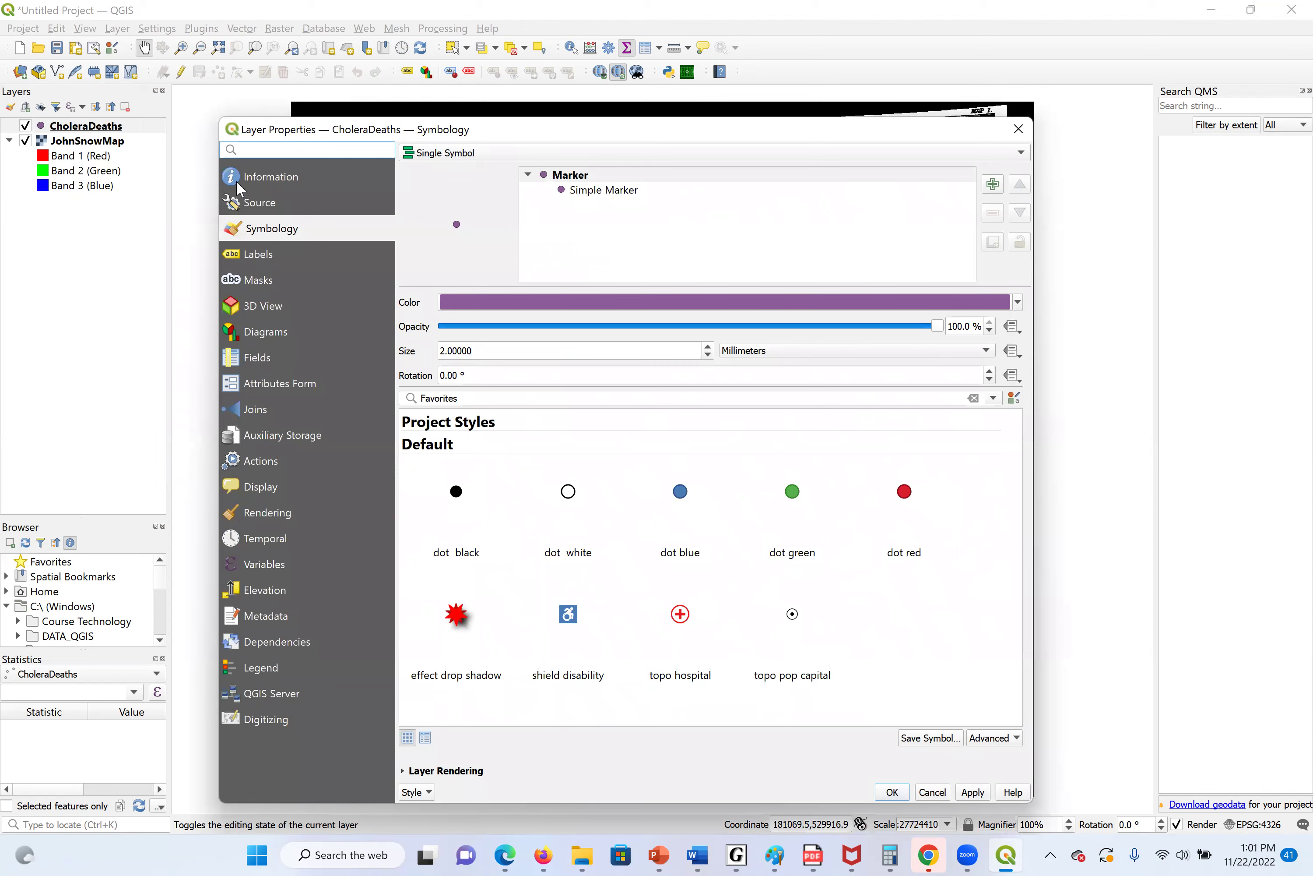
pyautogui.click(243, 179)
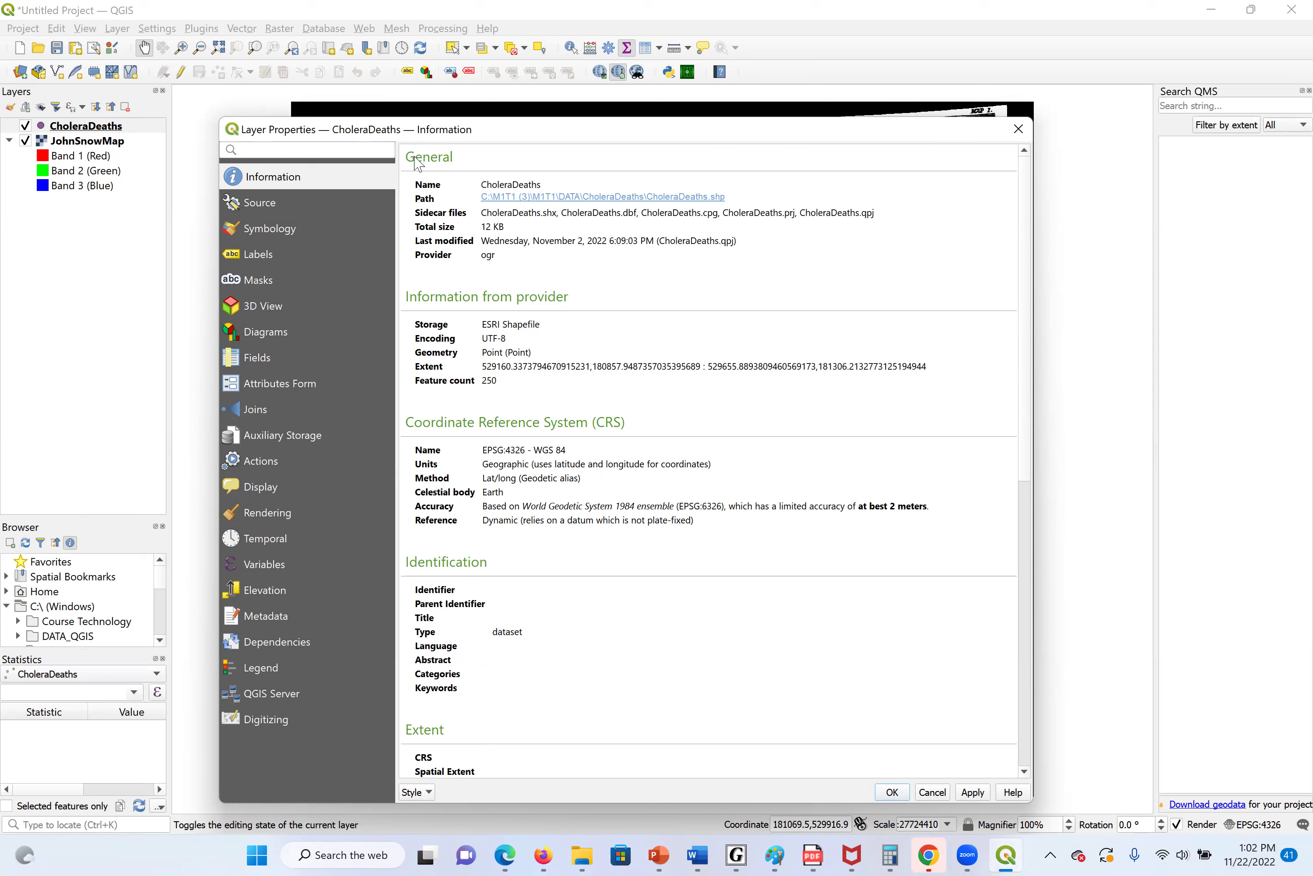
pyautogui.click(1018, 138)
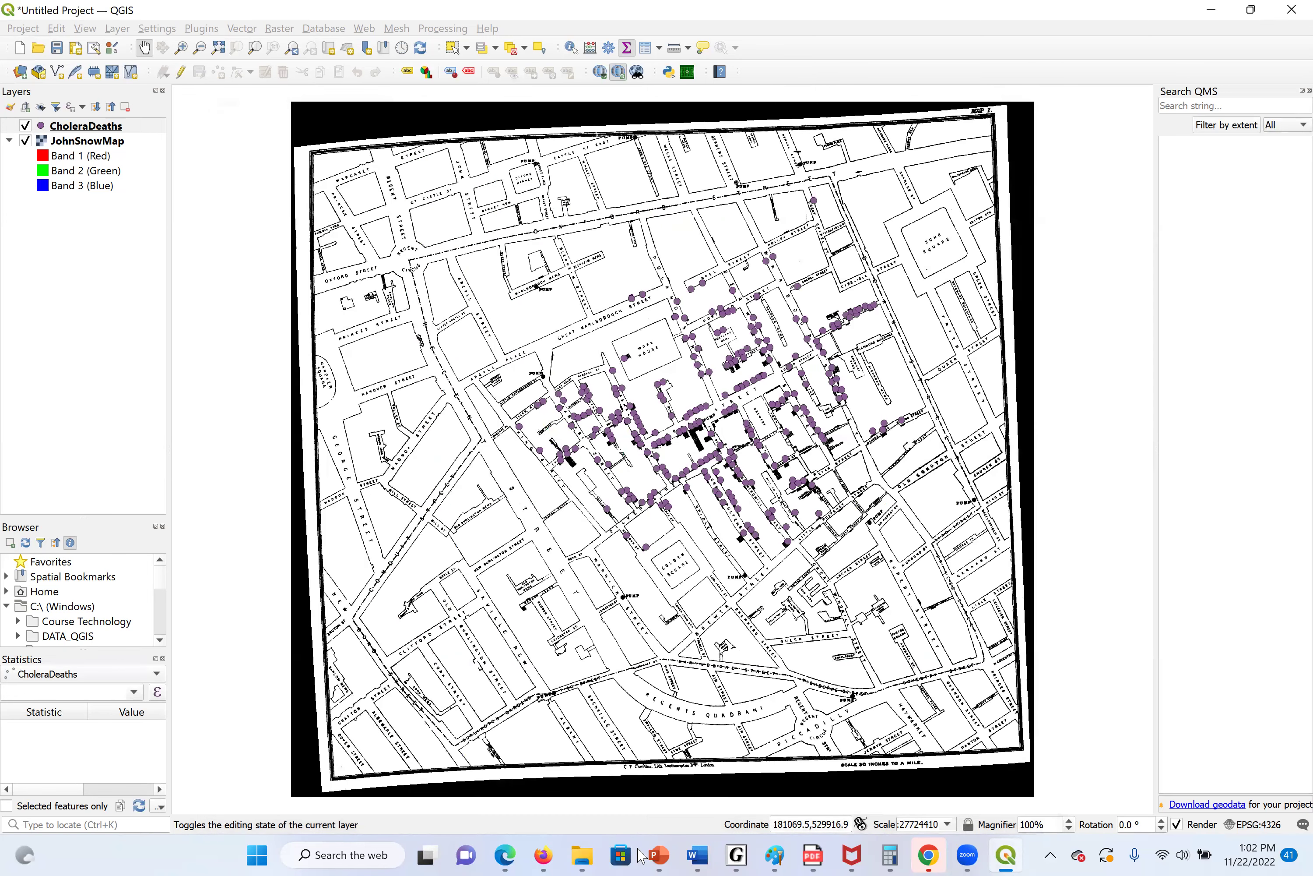
# Toggle the CholeraDeaths layer's visibility off and back on.
pyautogui.click(820, 342)
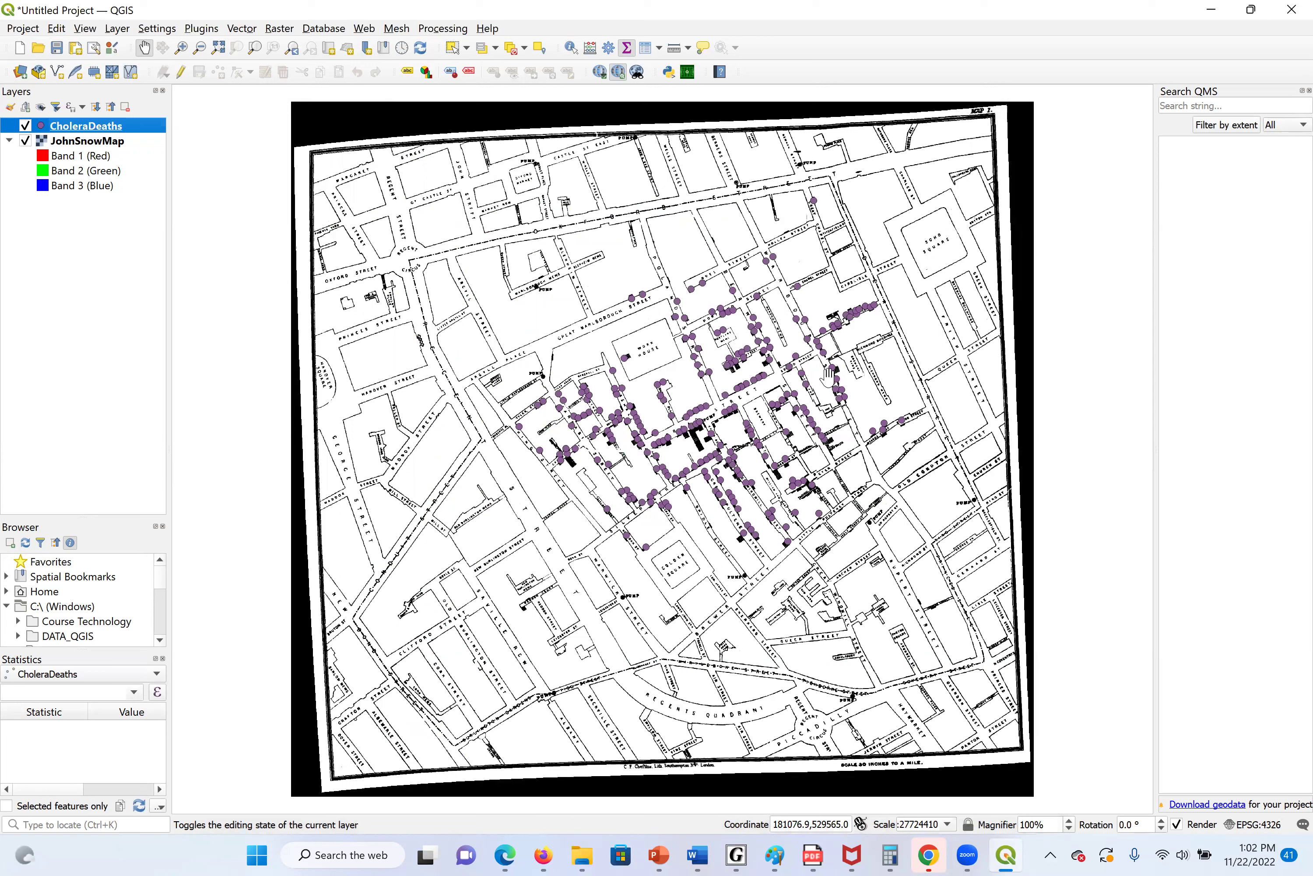
pyautogui.click(26, 125)
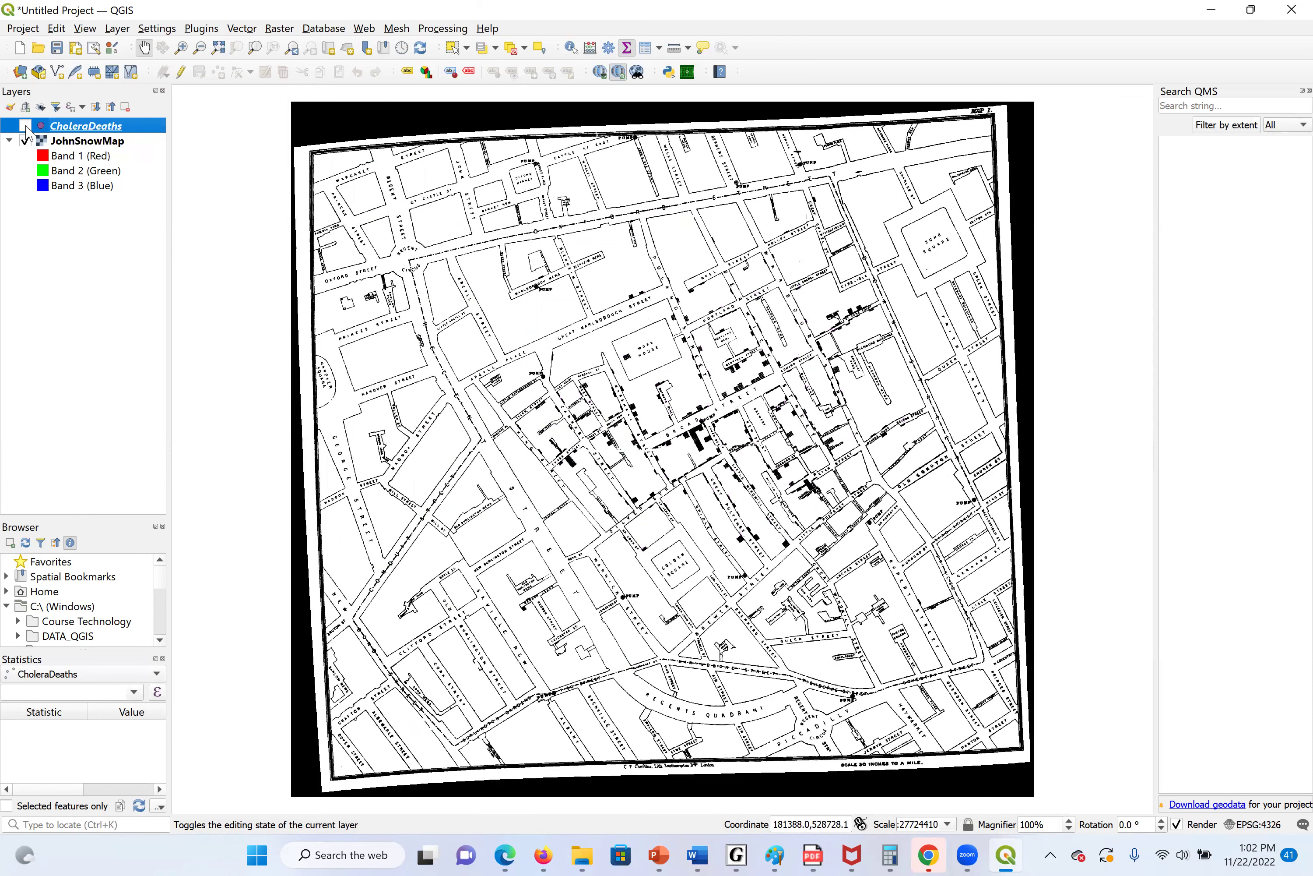
pyautogui.click(25, 126)
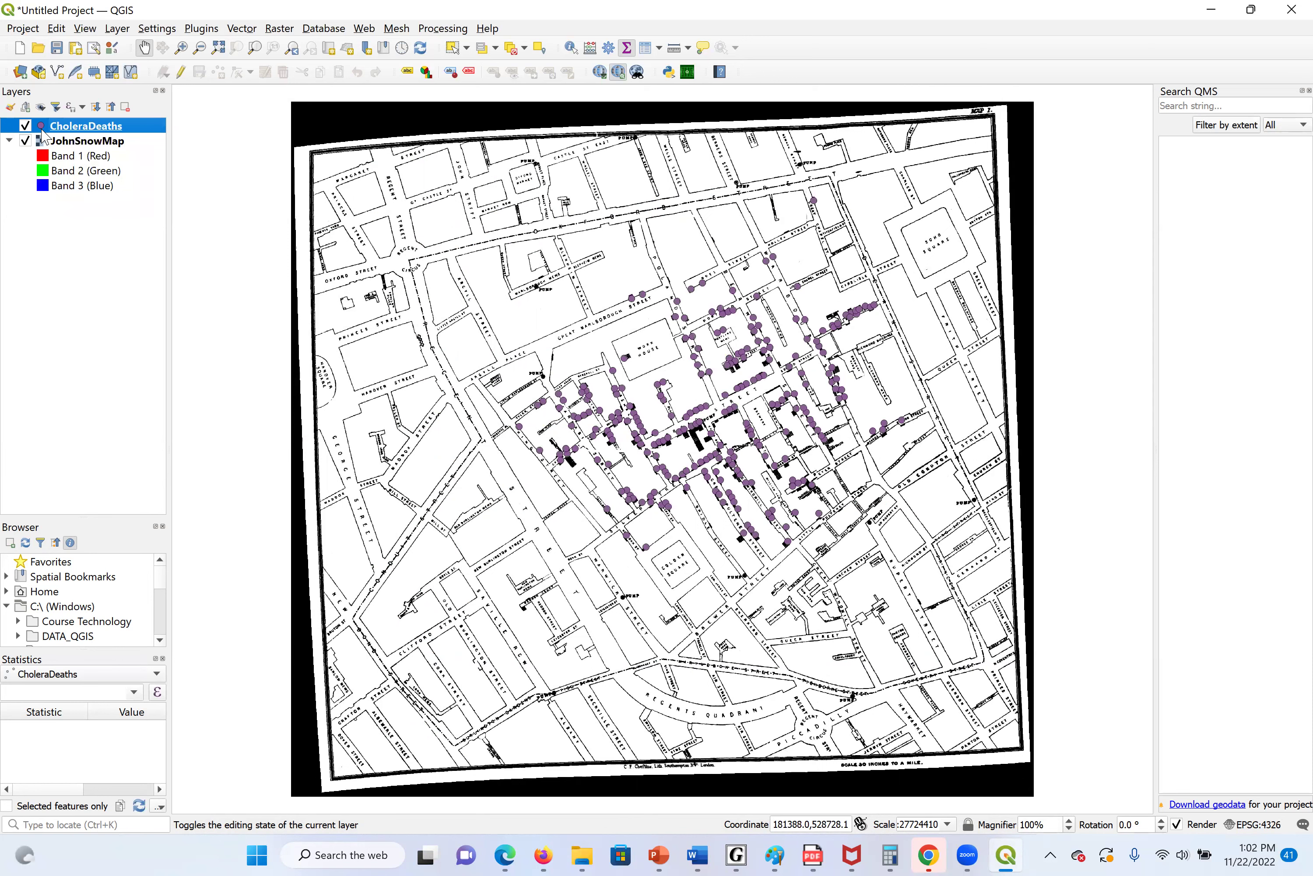
pyautogui.click(504, 855)
pyautogui.scroll(-10, 526, 628)
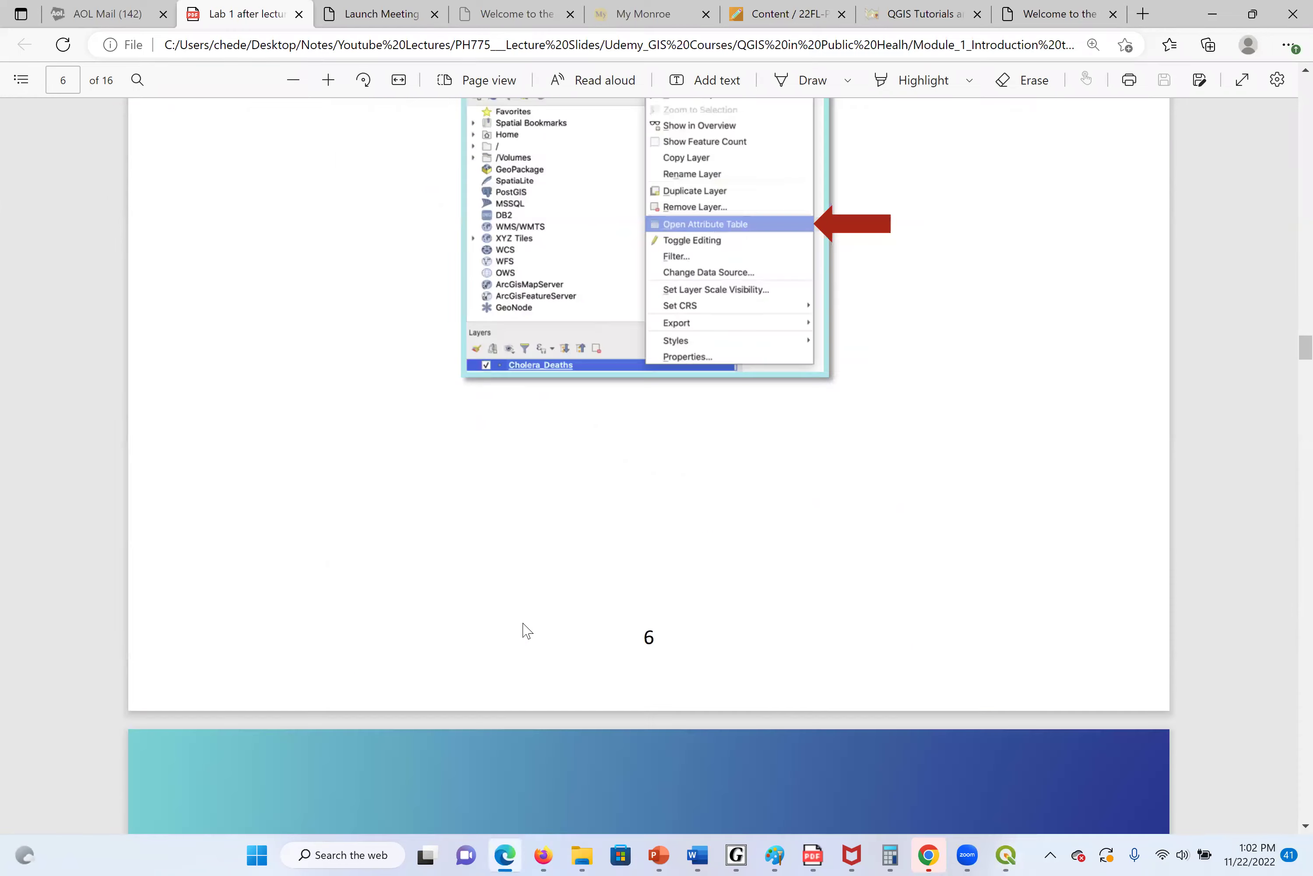
pyautogui.scroll(-10, 526, 629)
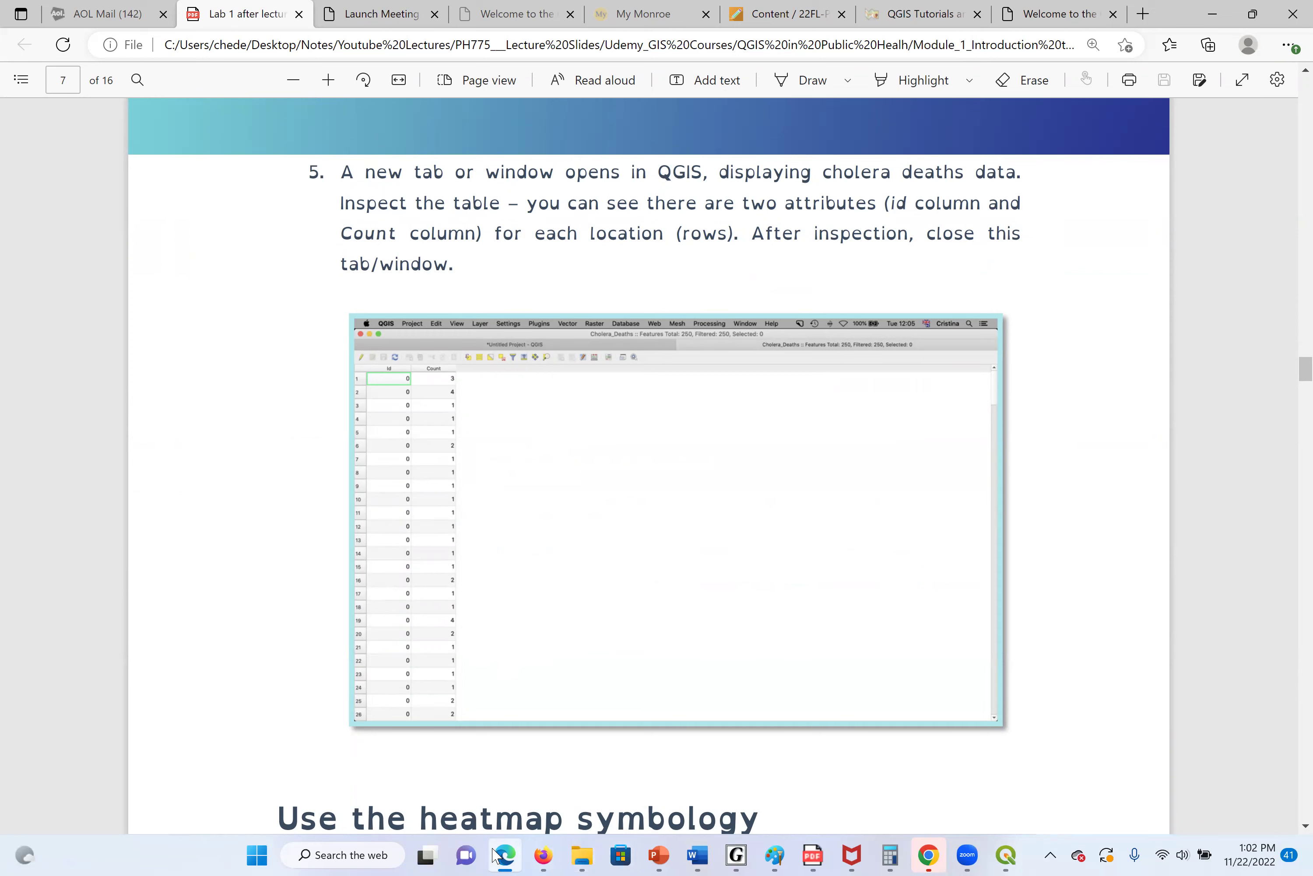
pyautogui.click(506, 855)
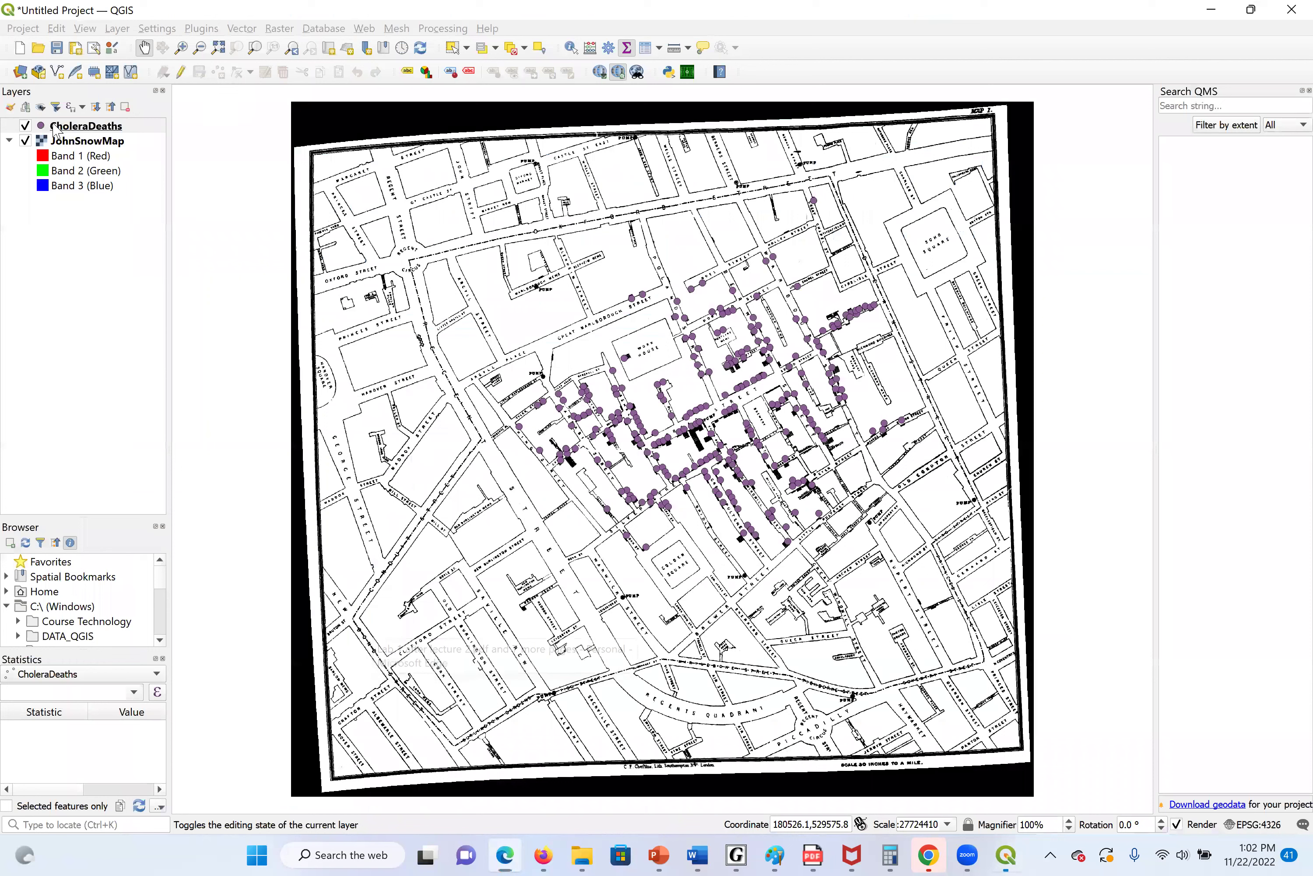
pyautogui.rightClick(105, 131)
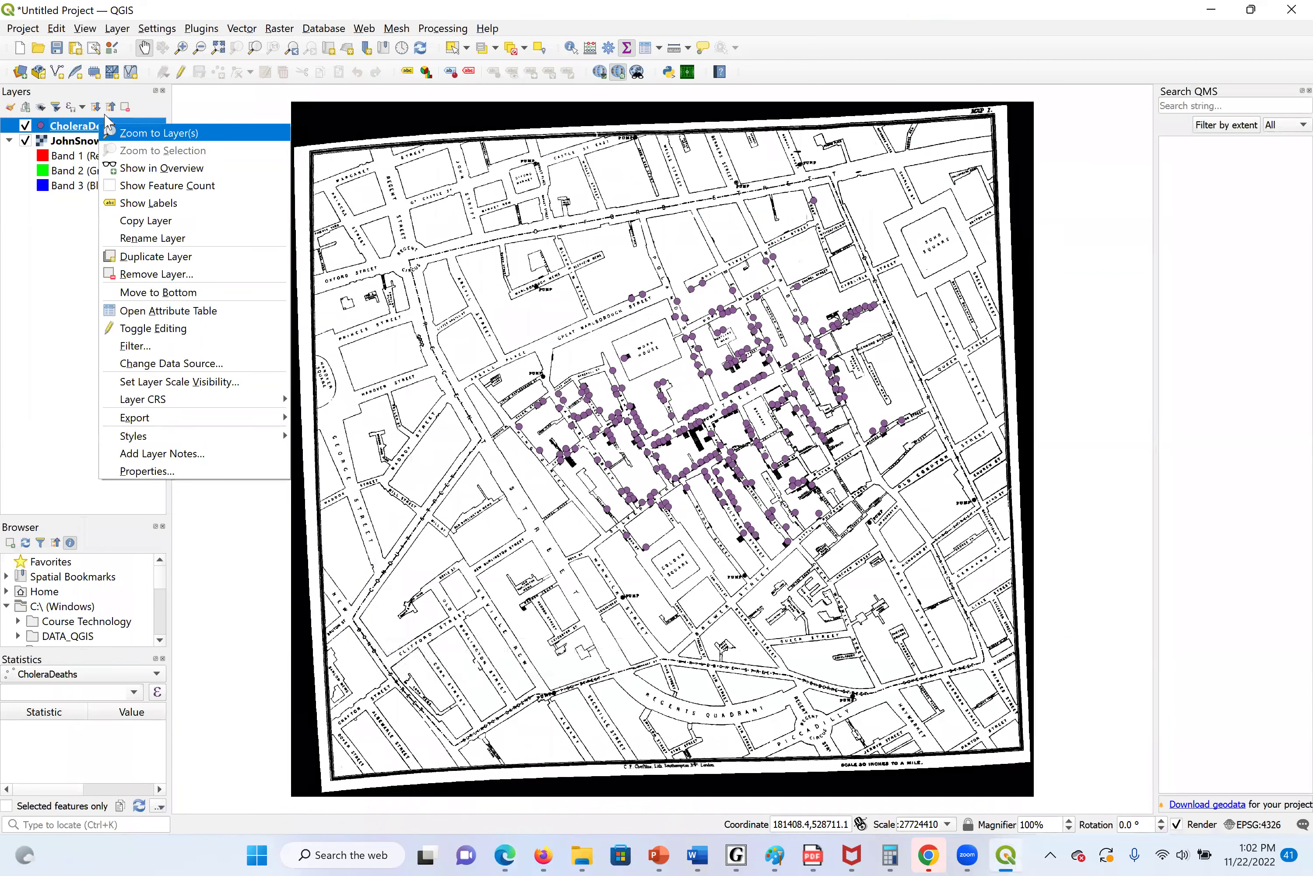
pyautogui.click(228, 318)
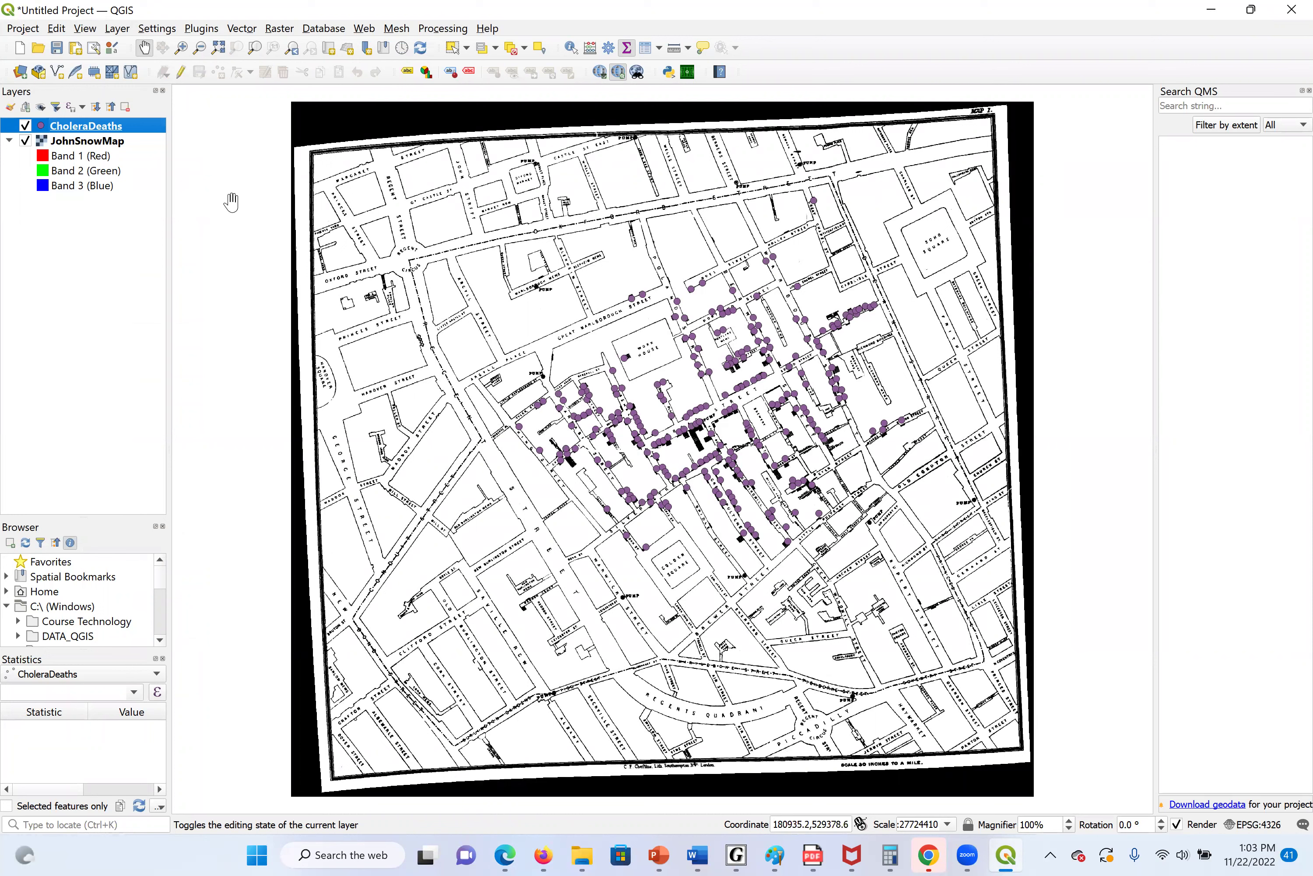
pyautogui.rightClick(103, 129)
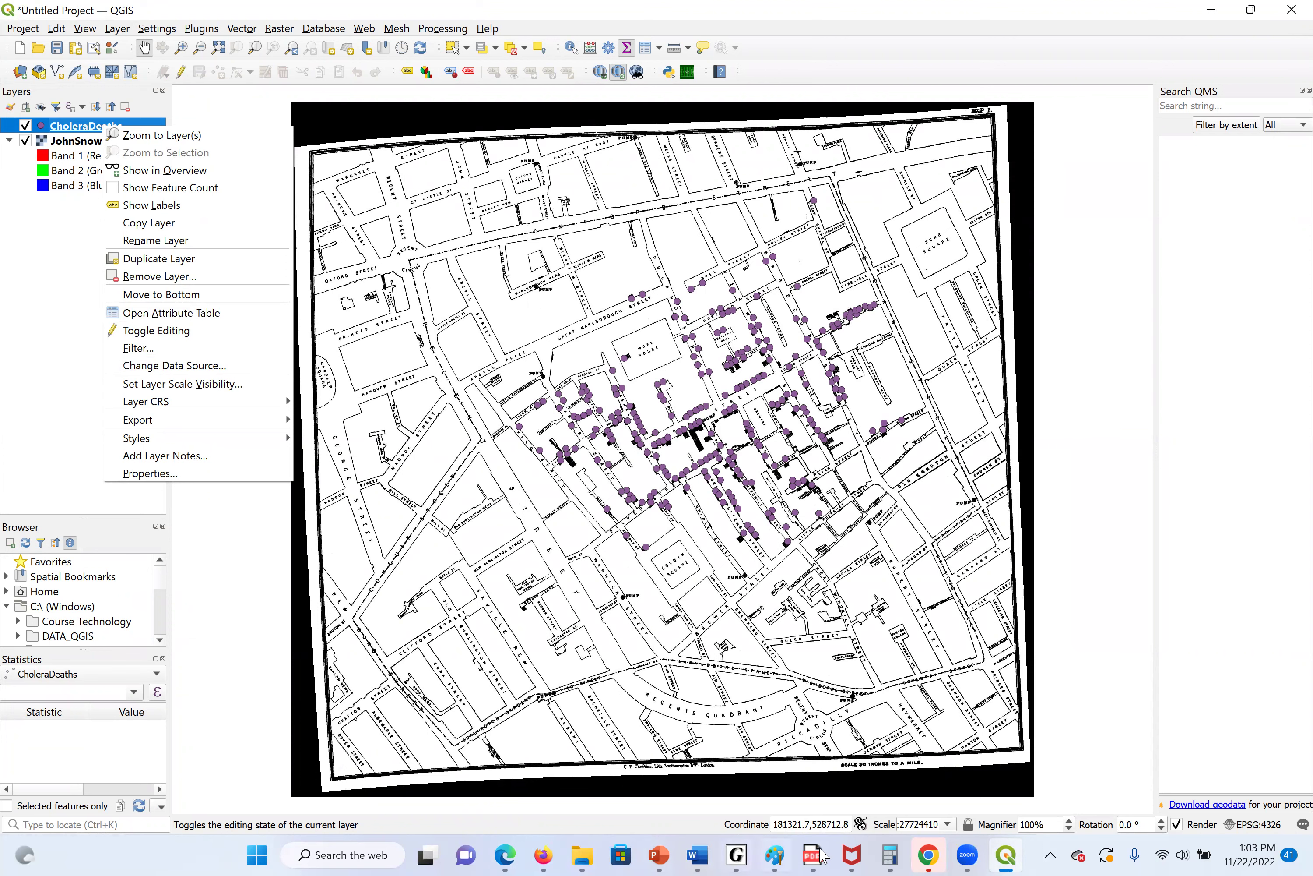
pyautogui.click(507, 855)
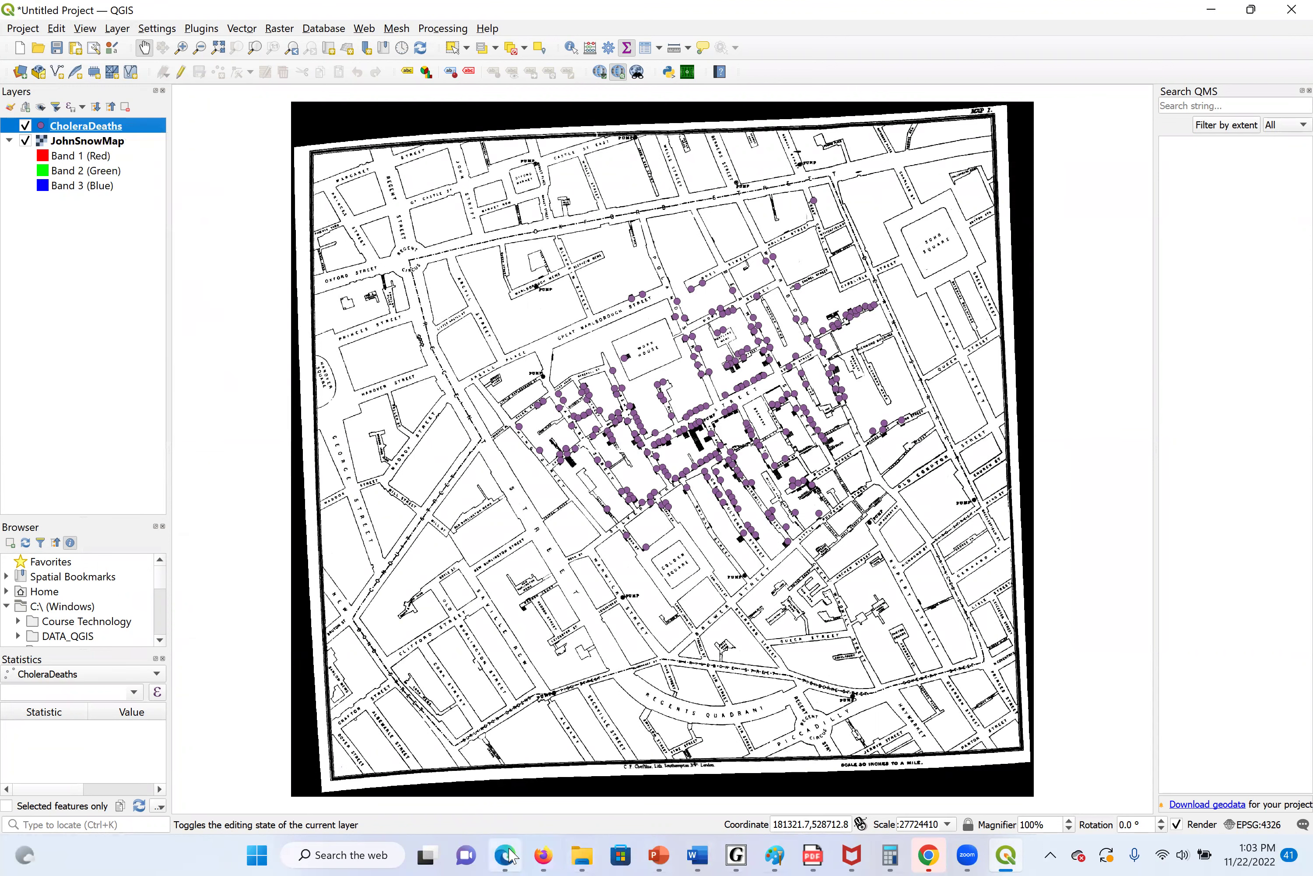
pyautogui.click(511, 856)
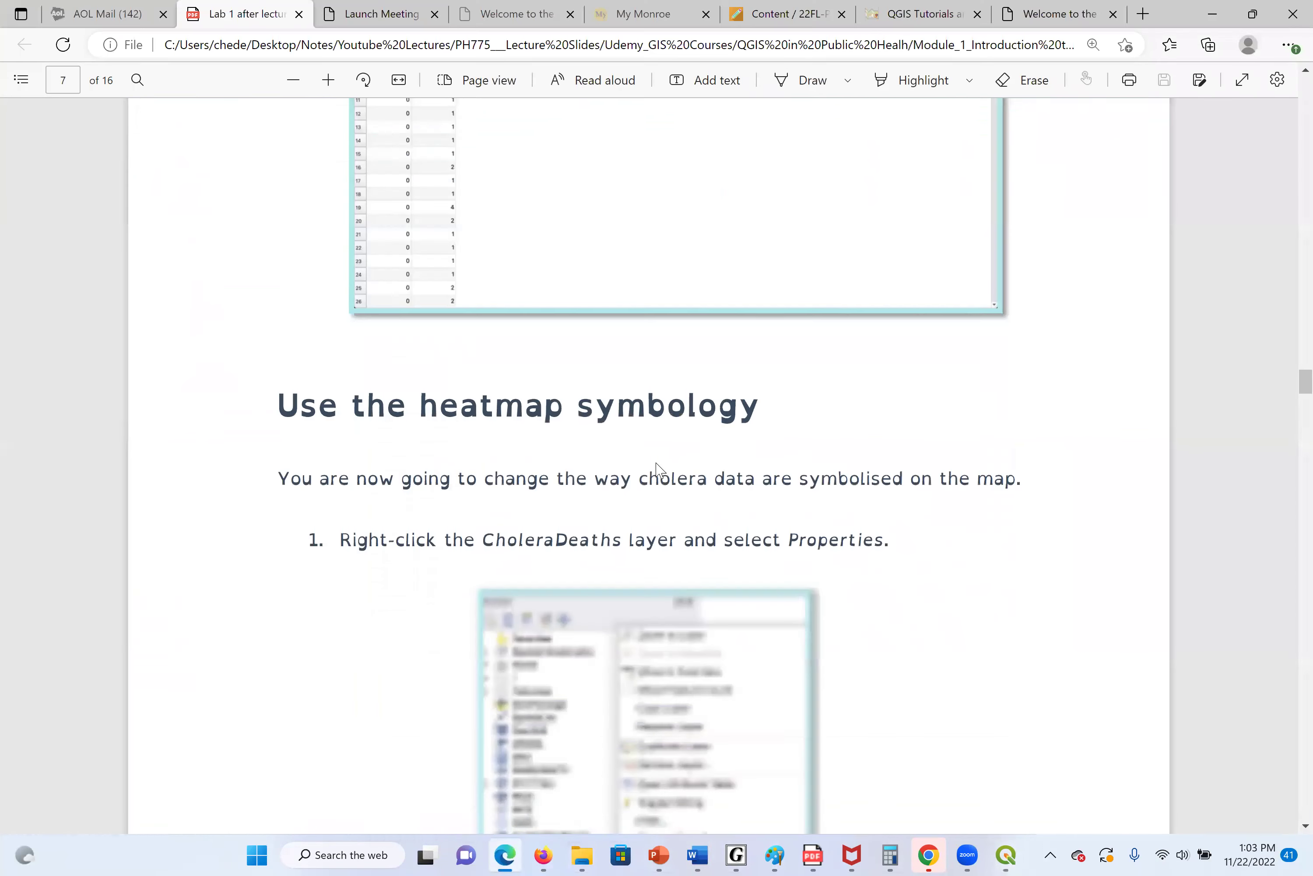
pyautogui.scroll(-1, 548, 467)
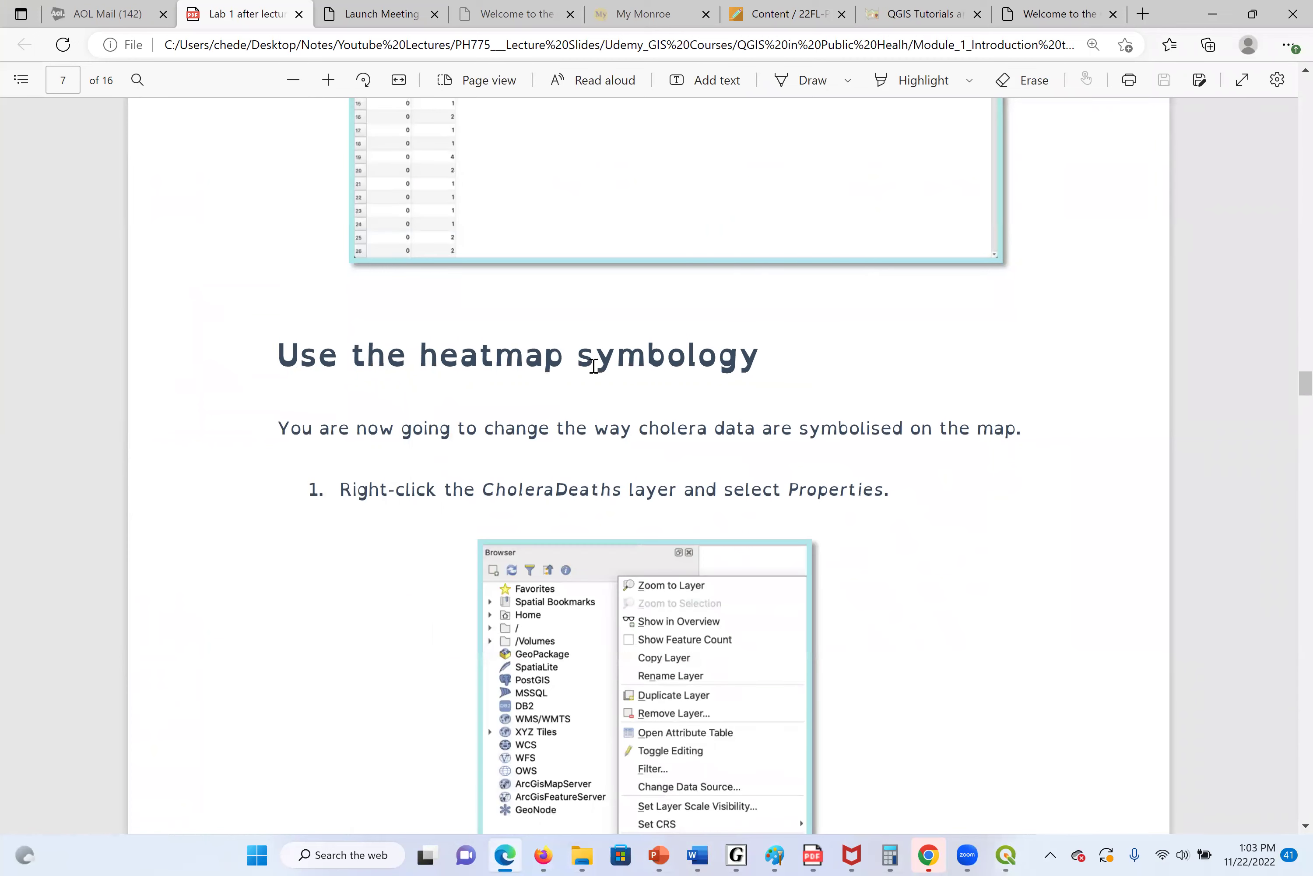
pyautogui.scroll(-20, 728, 380)
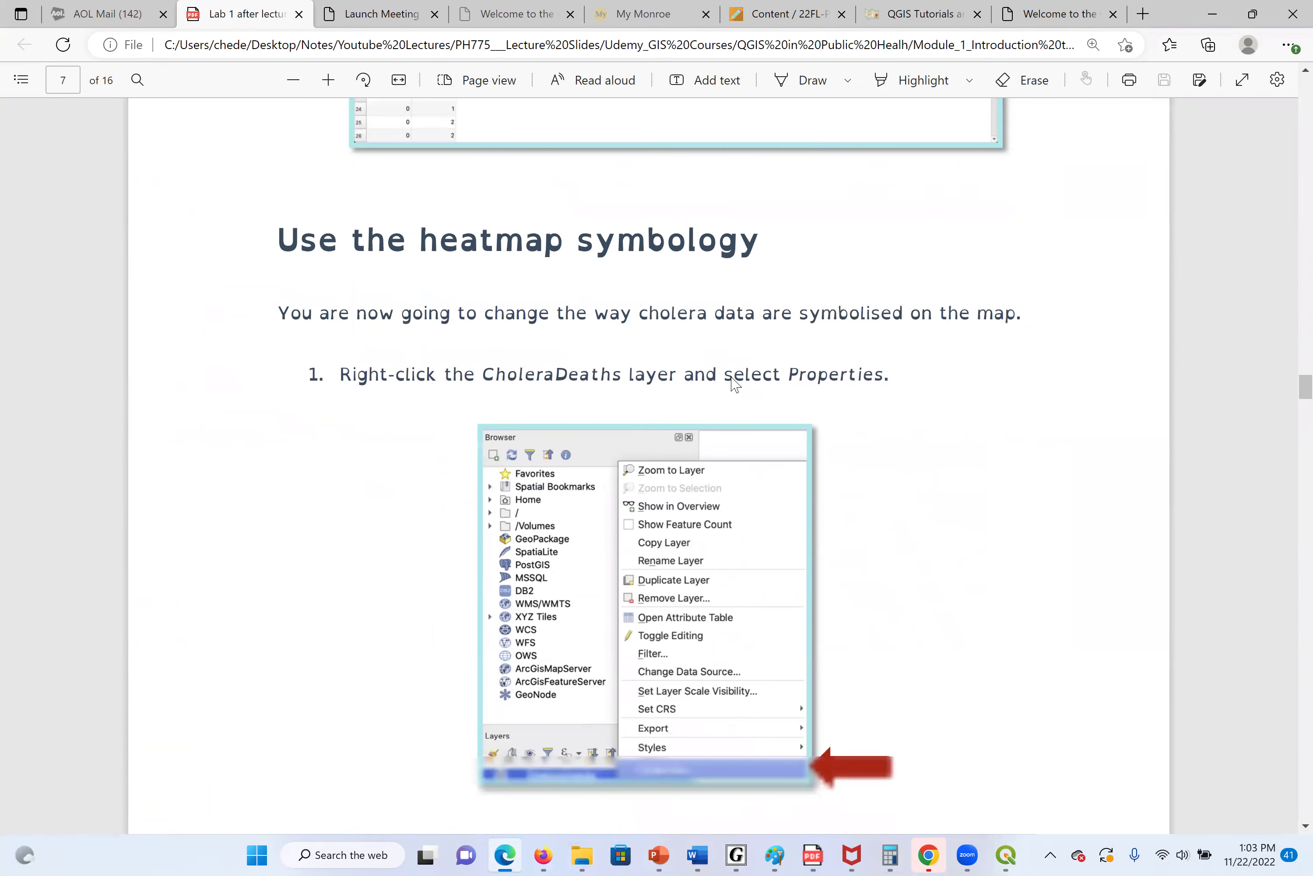
pyautogui.scroll(-20, 732, 384)
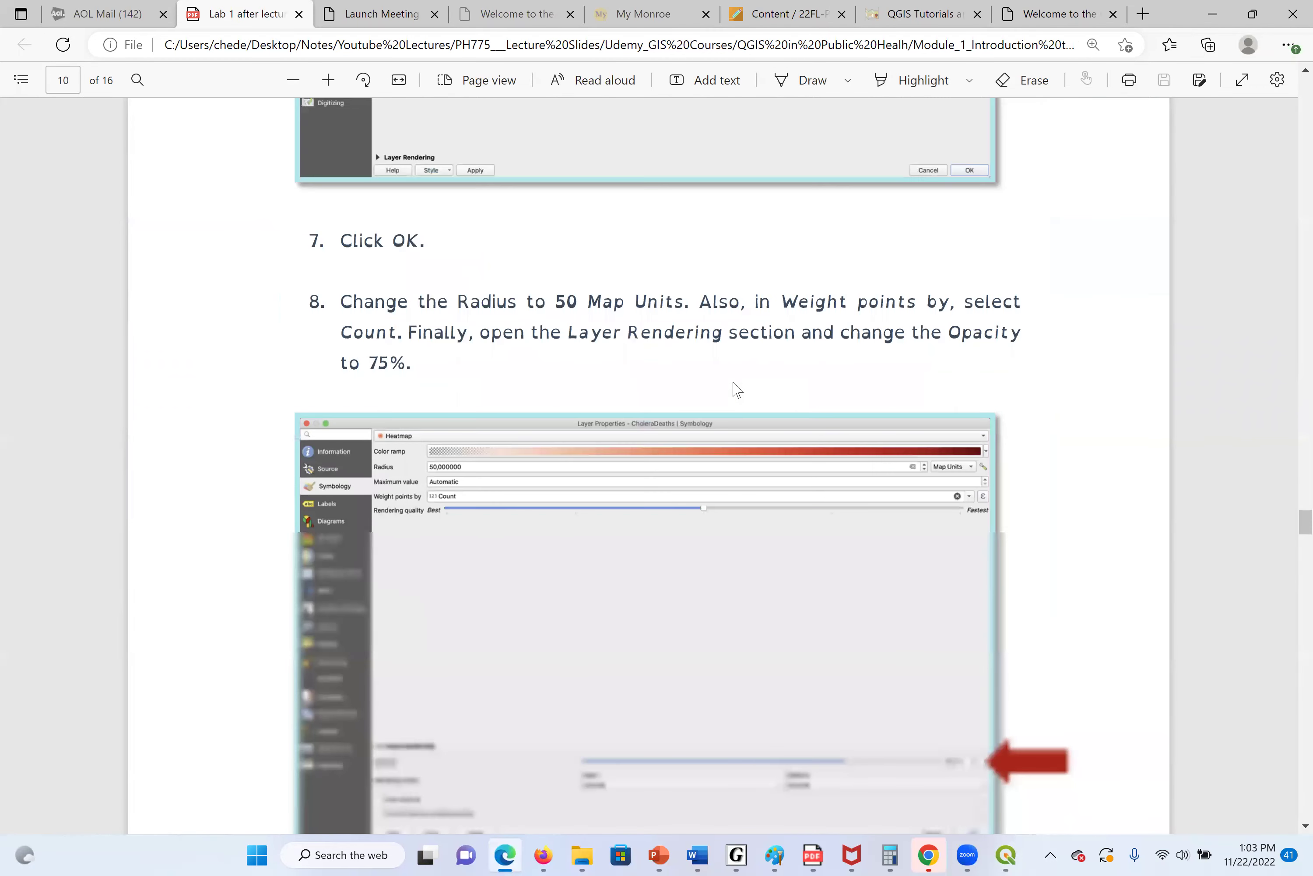
pyautogui.scroll(-10, 737, 389)
pyautogui.scroll(-6, 745, 233)
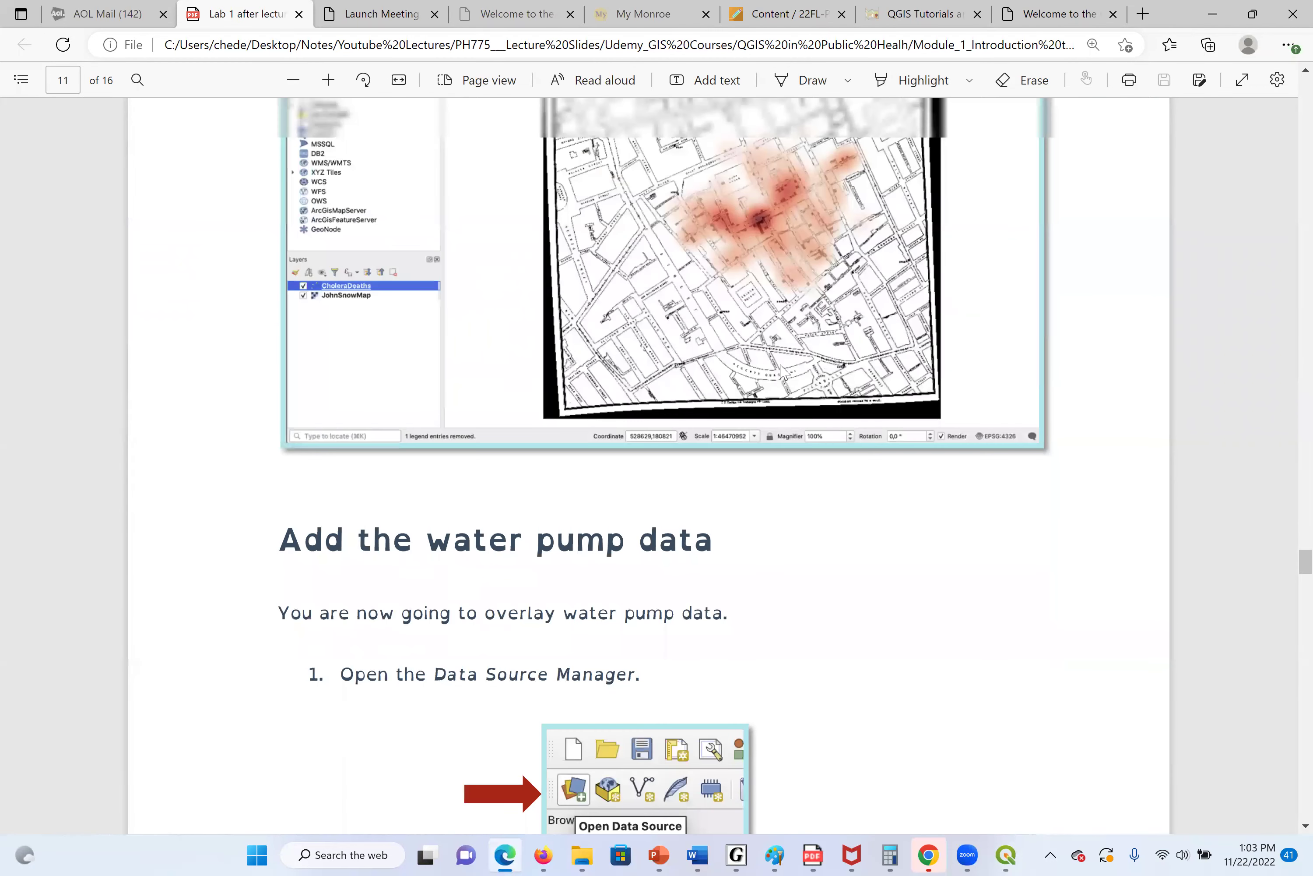
pyautogui.scroll(1, 824, 270)
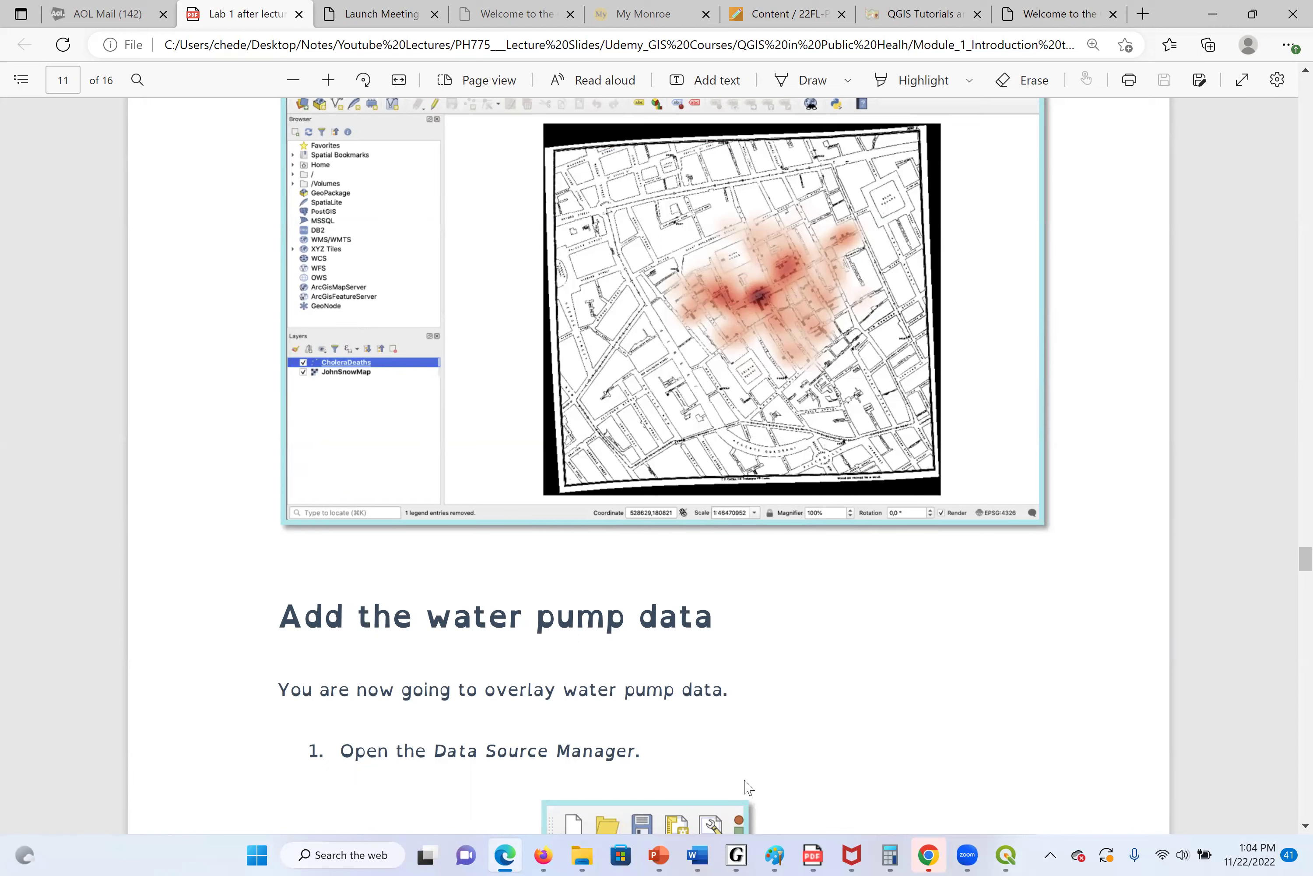
pyautogui.click(1012, 854)
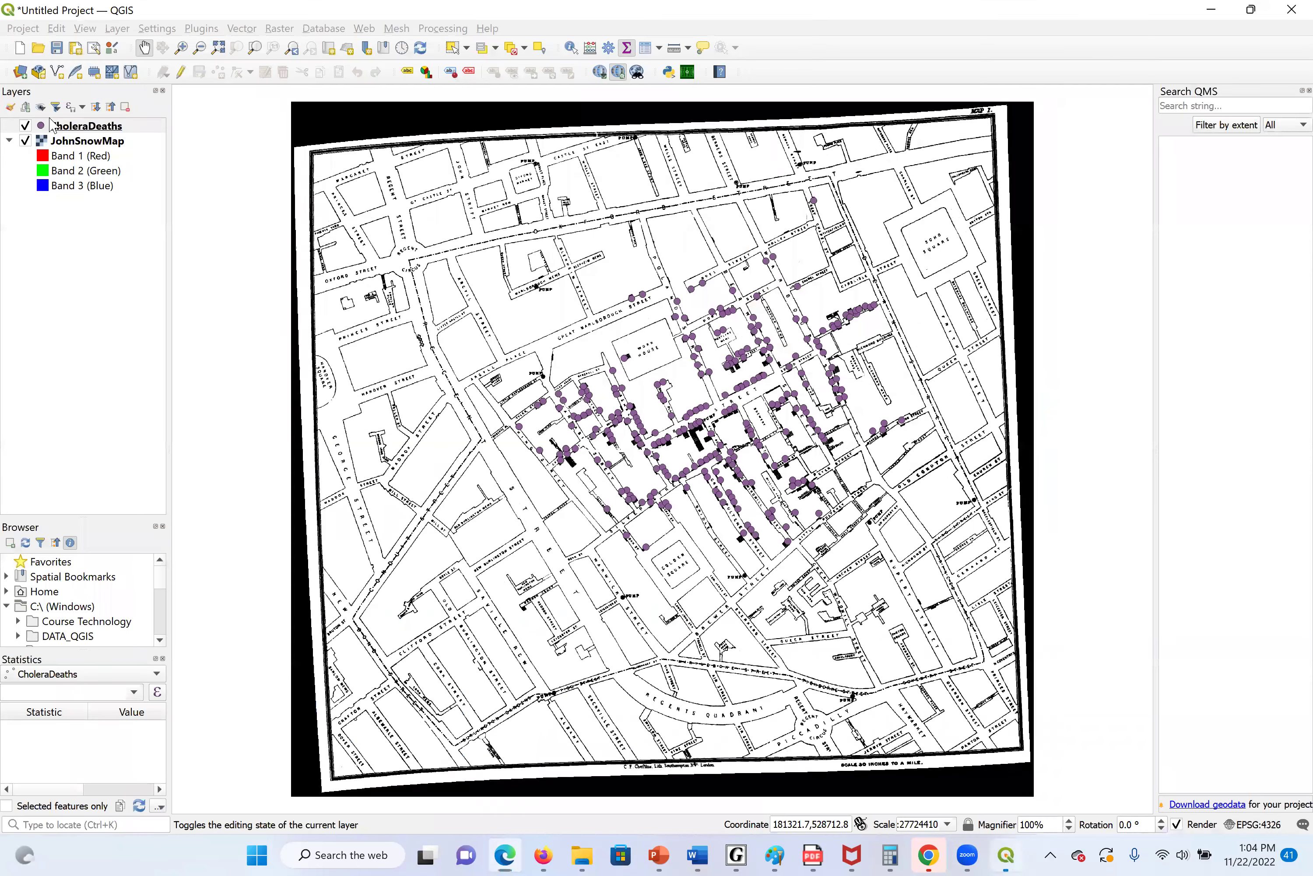
# Switch the CholeraDeaths symbology renderer to Heatmap in Layer Properties.
pyautogui.click(92, 127)
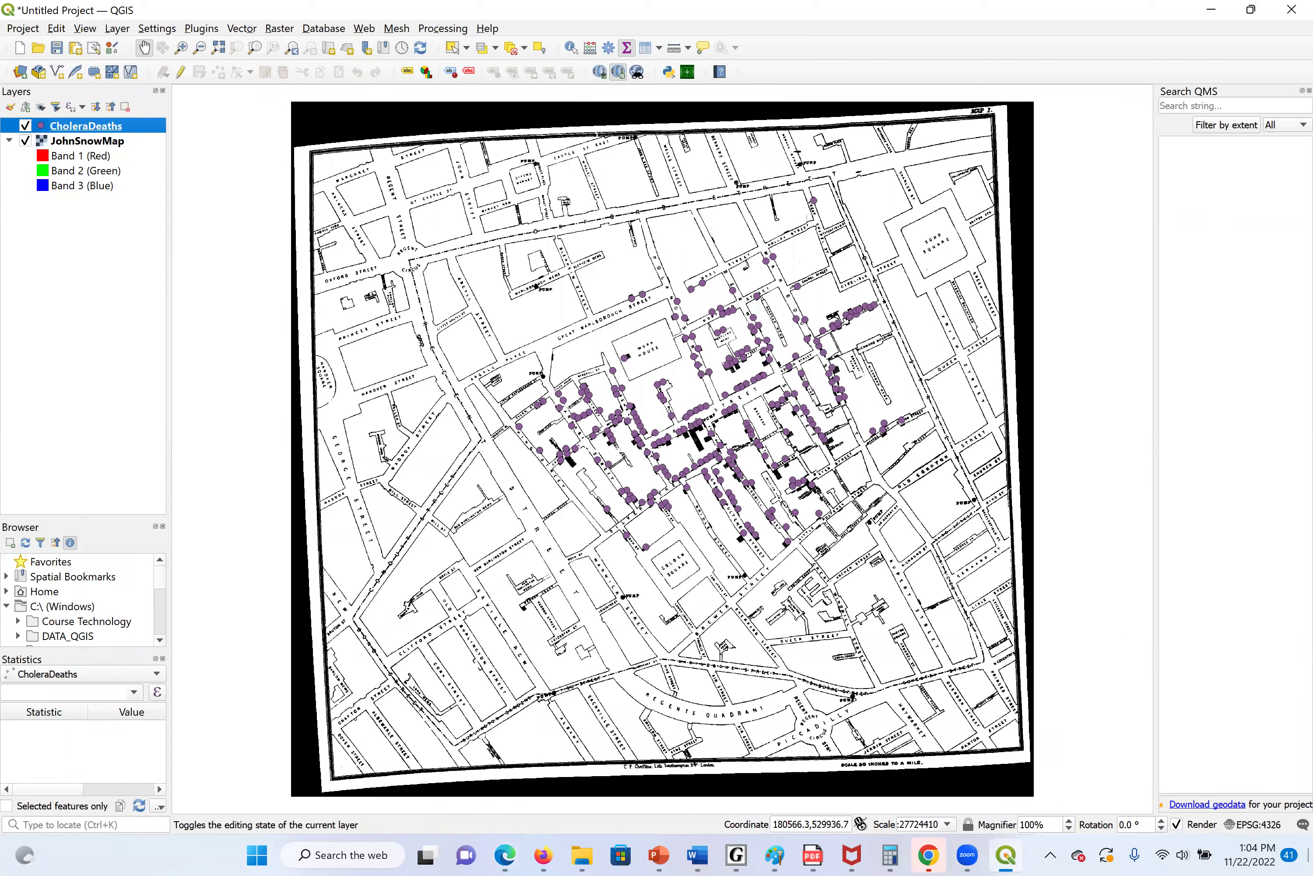
pyautogui.rightClick(120, 130)
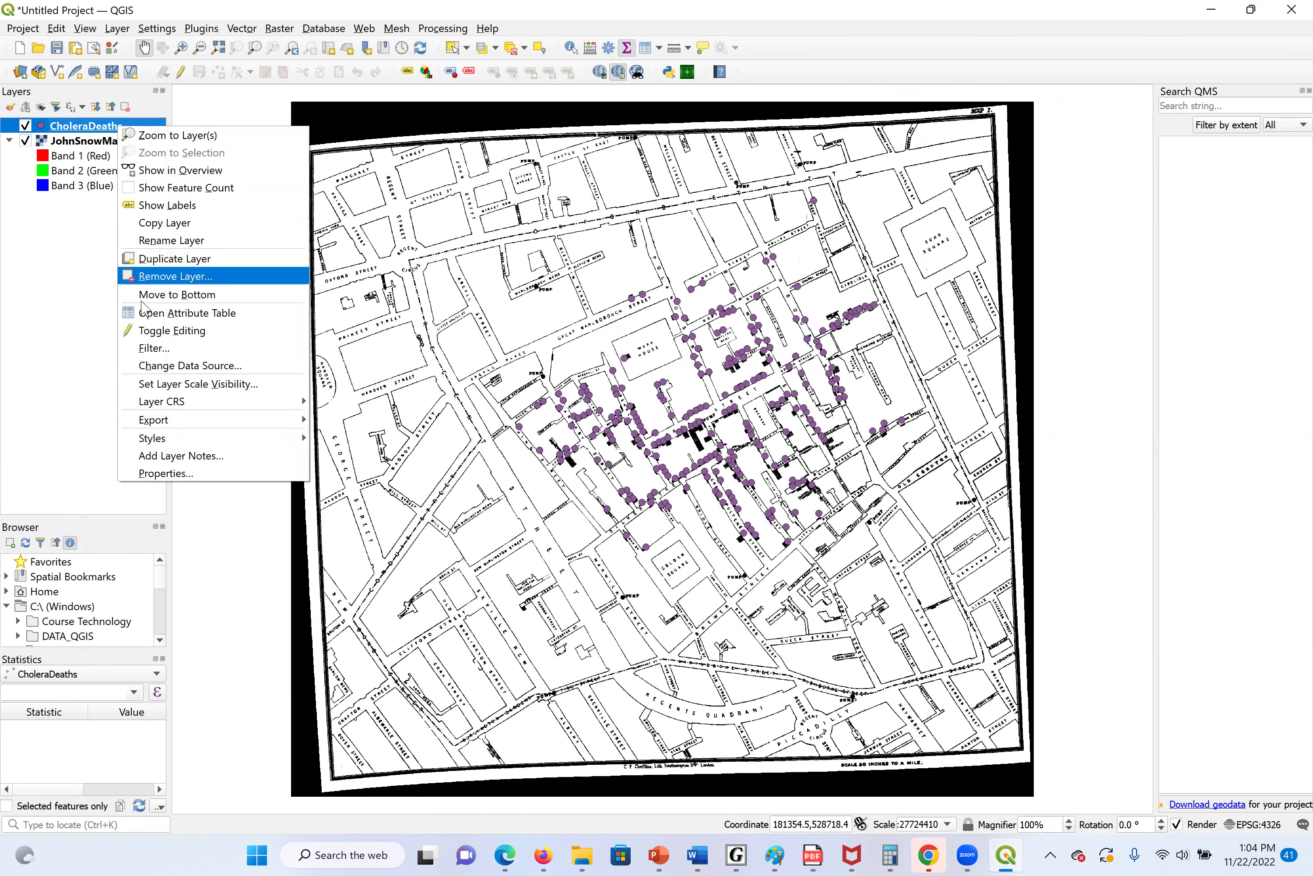
pyautogui.click(194, 477)
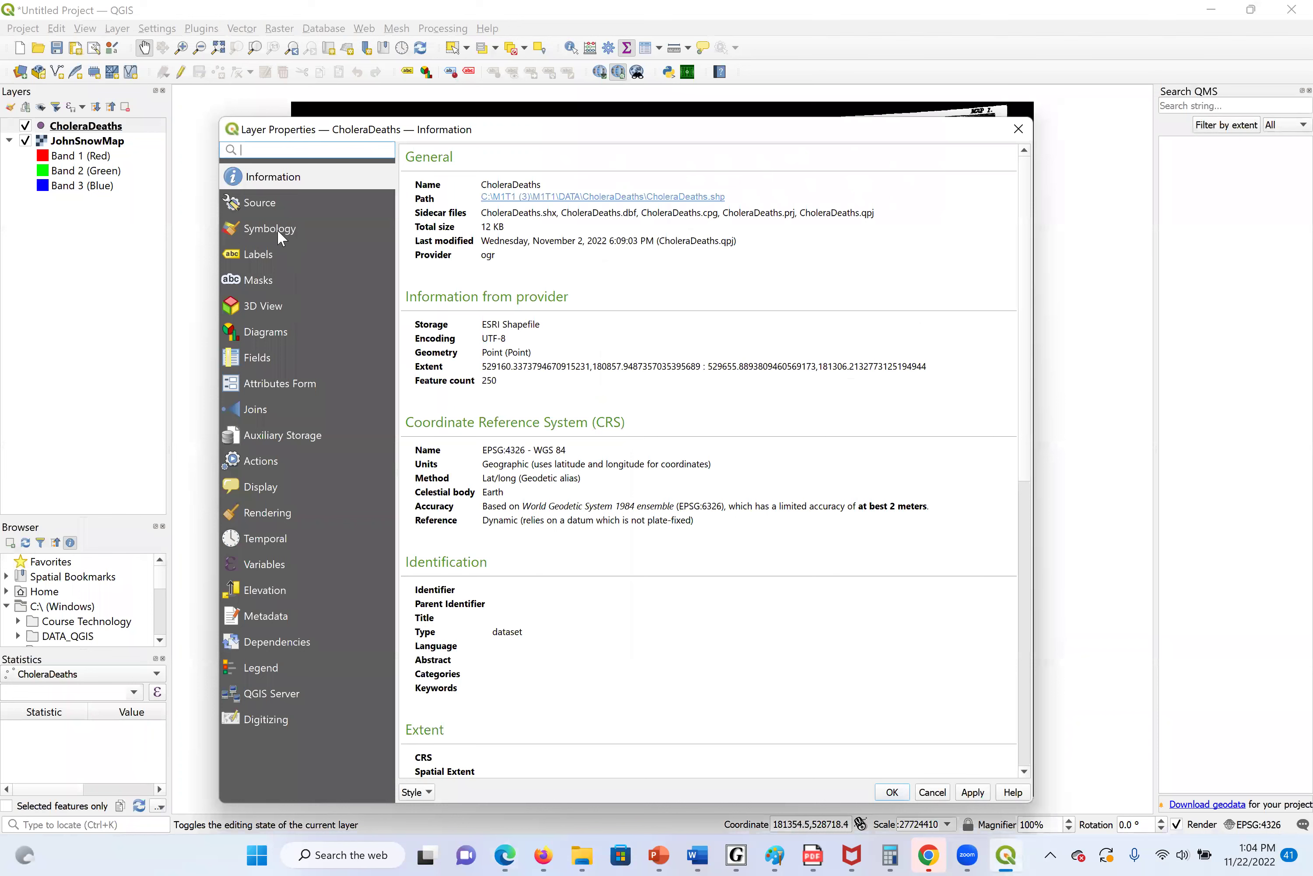
pyautogui.click(280, 230)
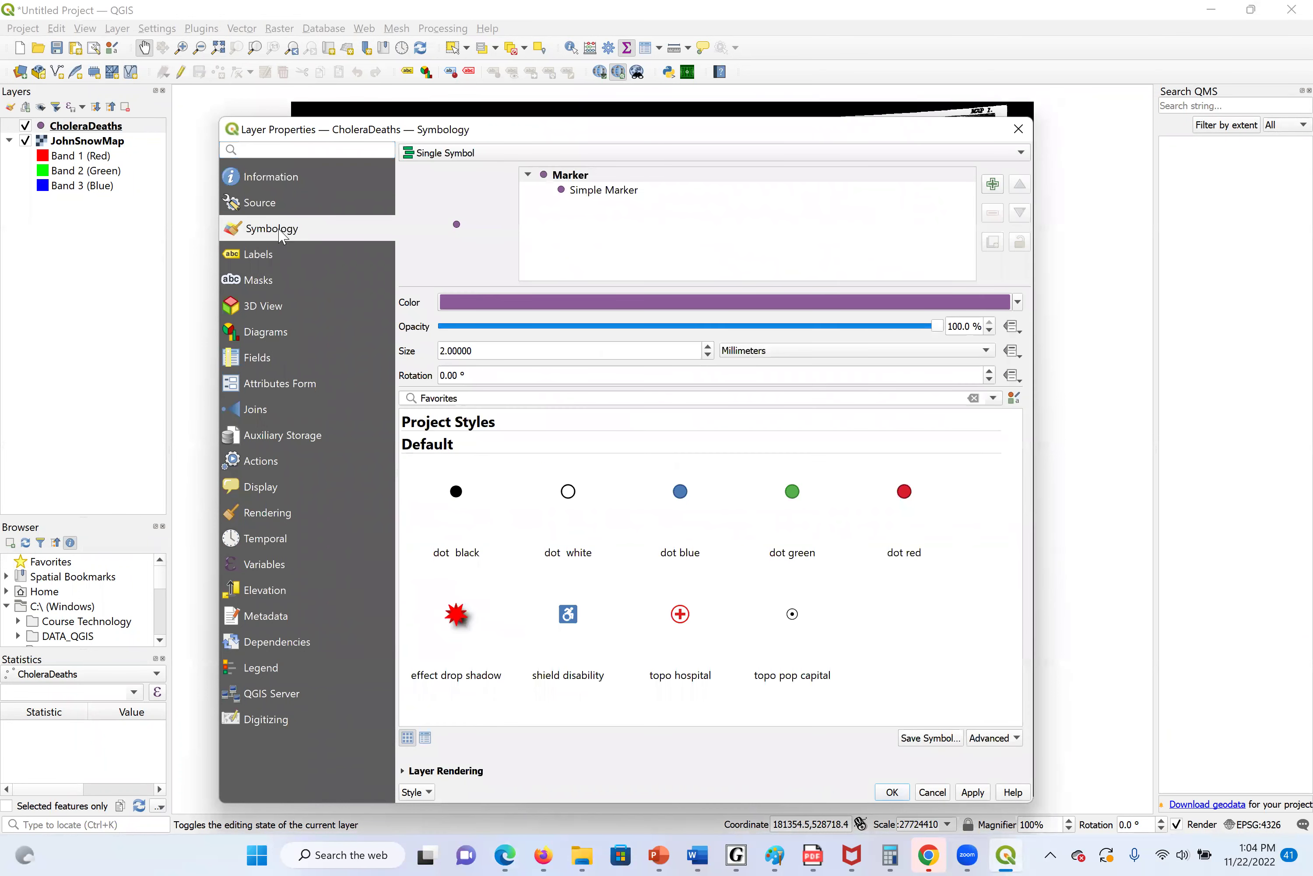
pyautogui.click(1022, 153)
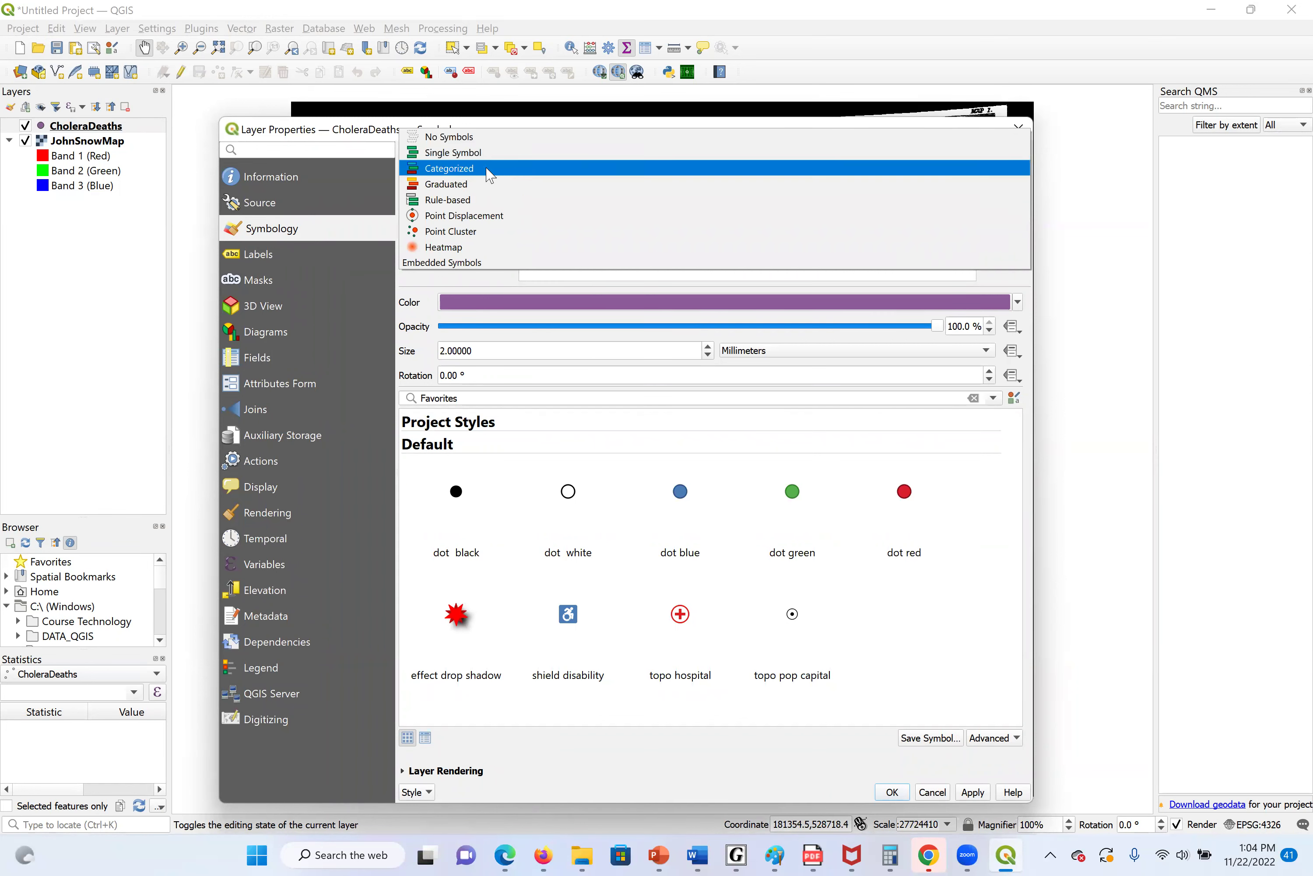
pyautogui.click(443, 249)
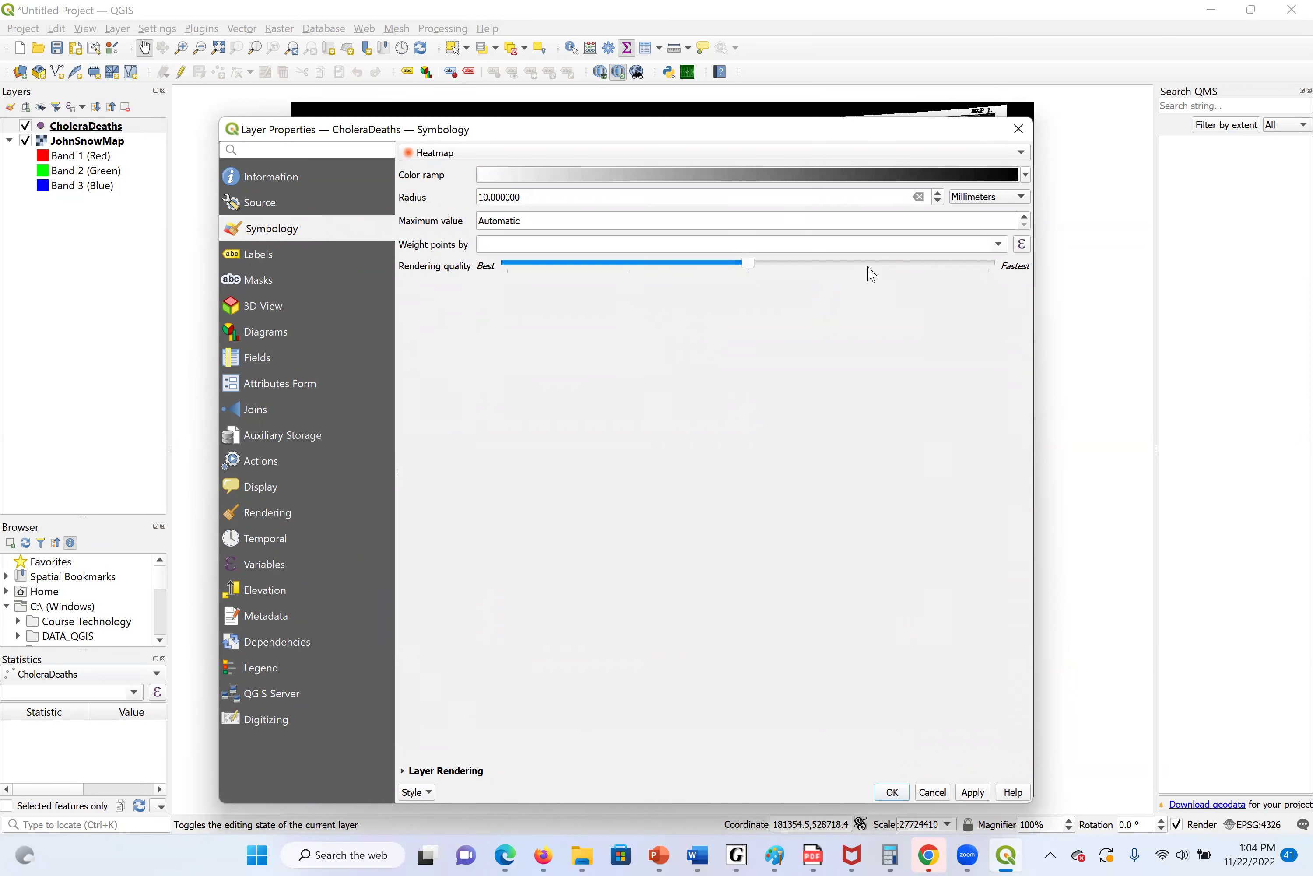
# Apply the Reds colour ramp to the heatmap and open it for editing.
pyautogui.click(1025, 176)
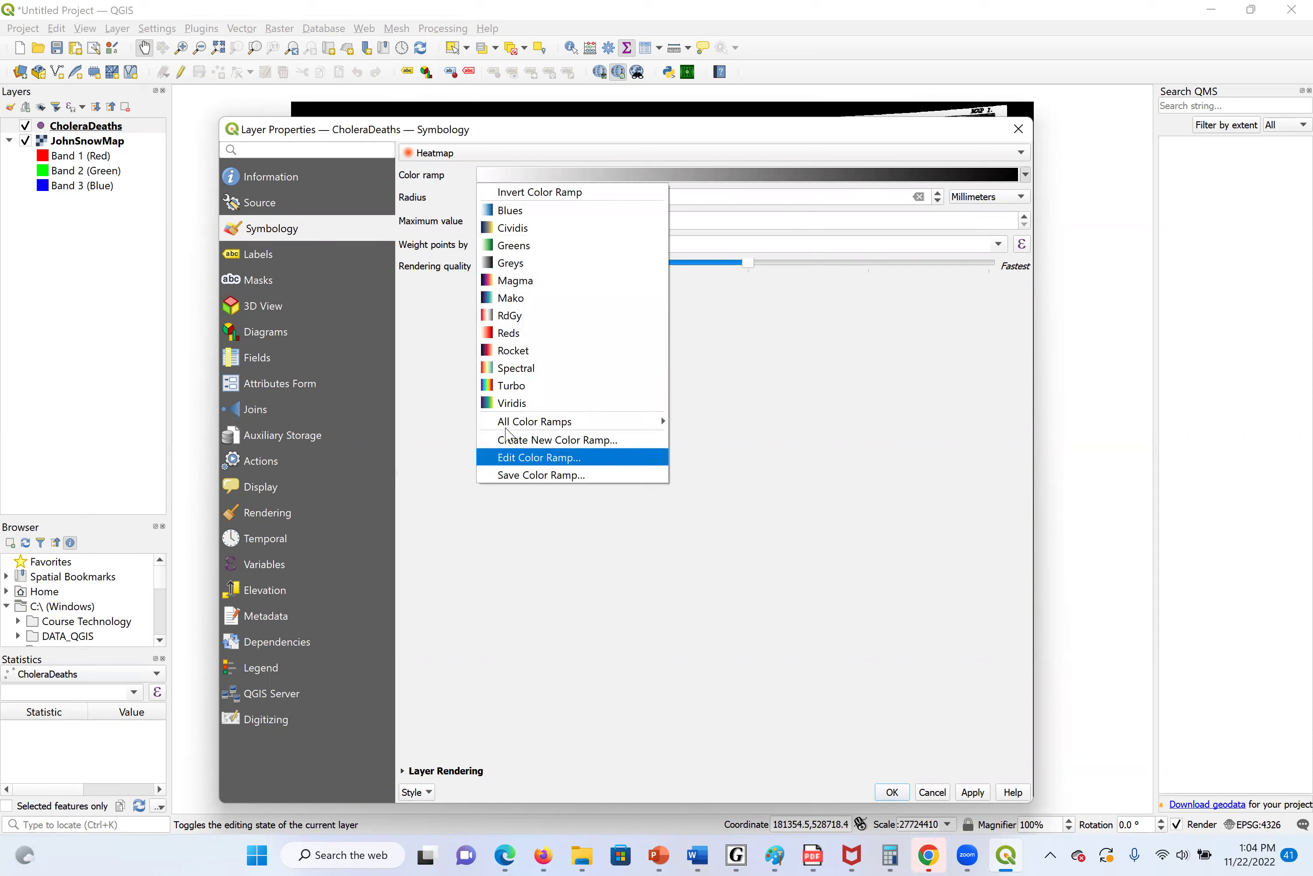
pyautogui.click(526, 333)
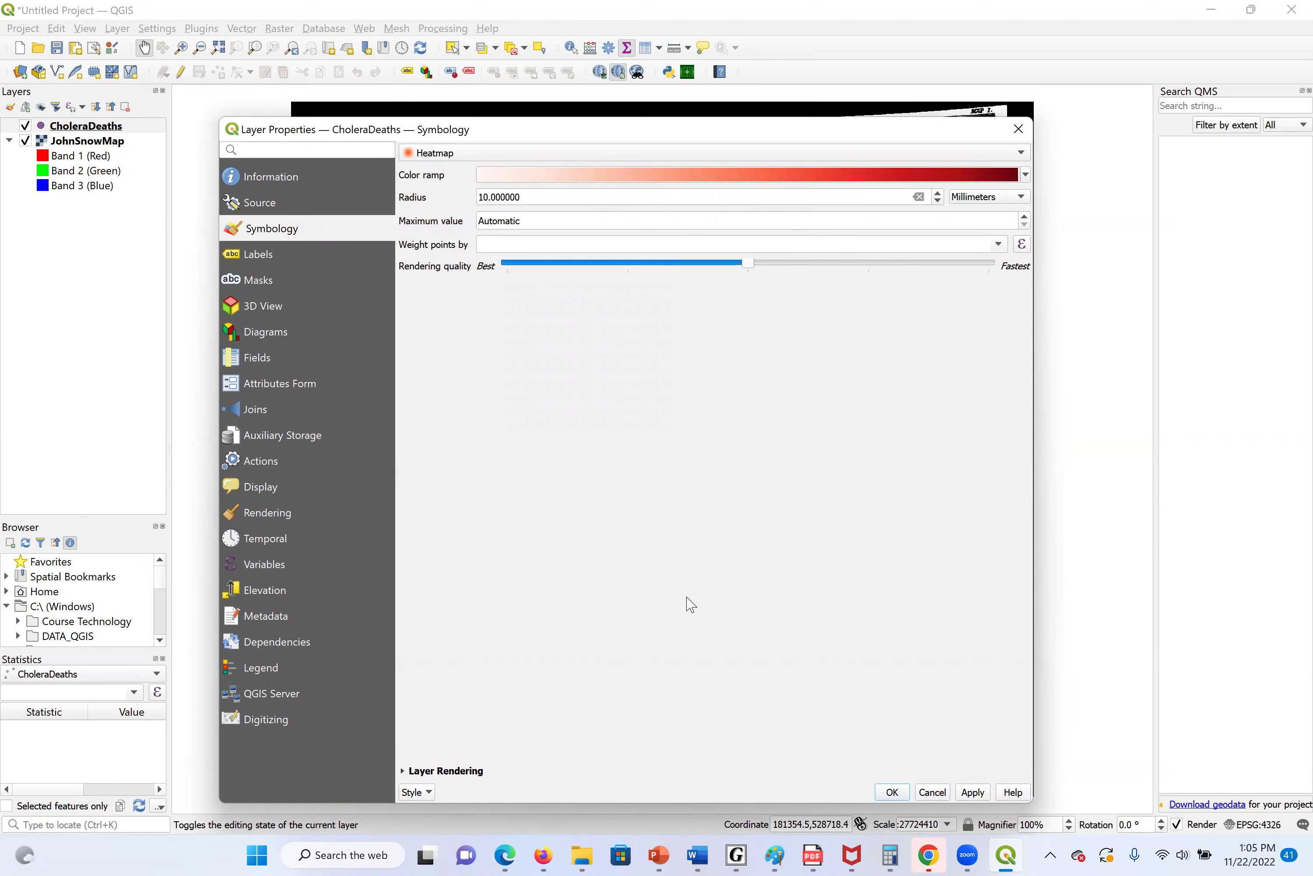
pyautogui.click(952, 181)
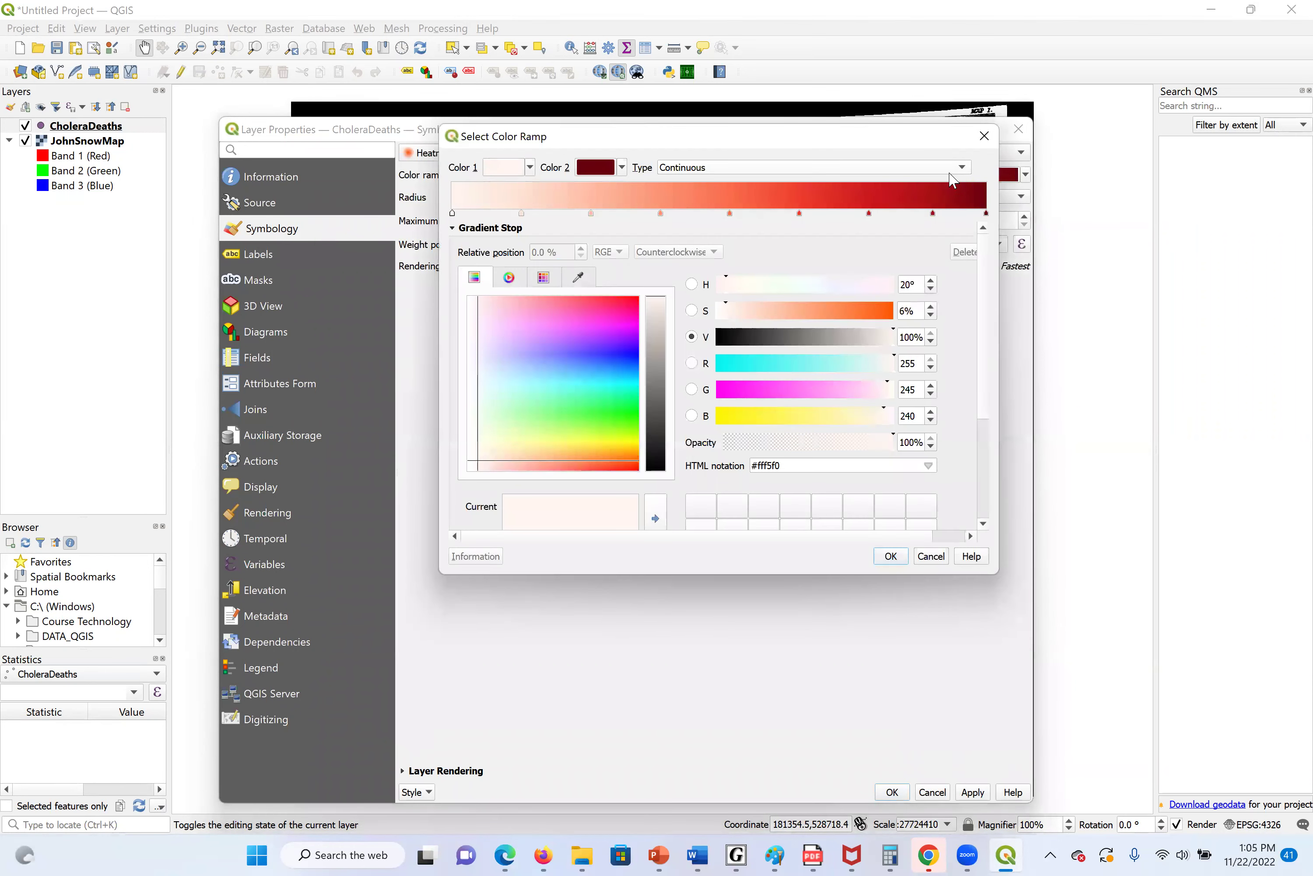
# Set Color 1's opacity to 0% in the ramp editor, checking the lab handout.
pyautogui.doubleClick(922, 442)
pyautogui.write('0')
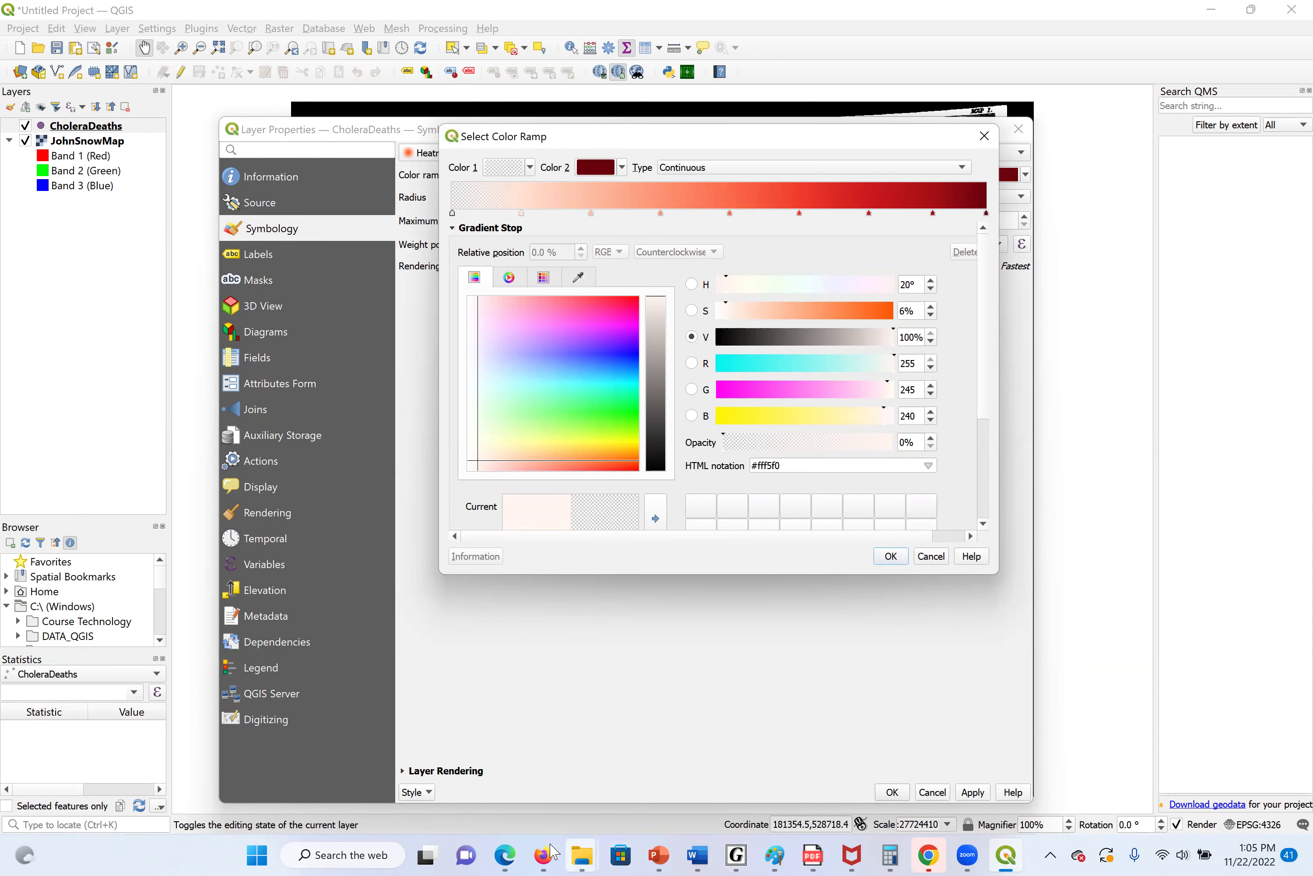
pyautogui.click(507, 856)
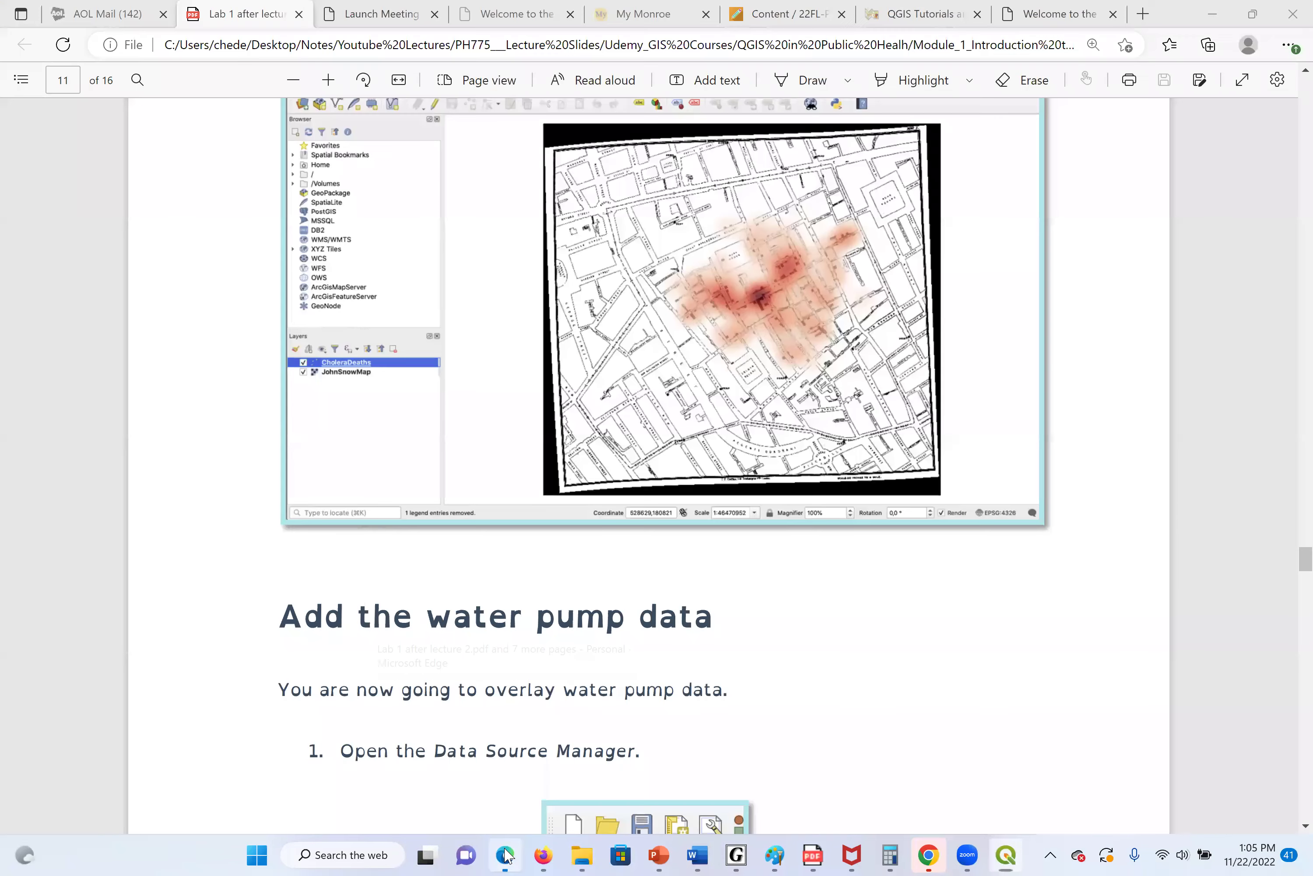
pyautogui.scroll(20, 662, 351)
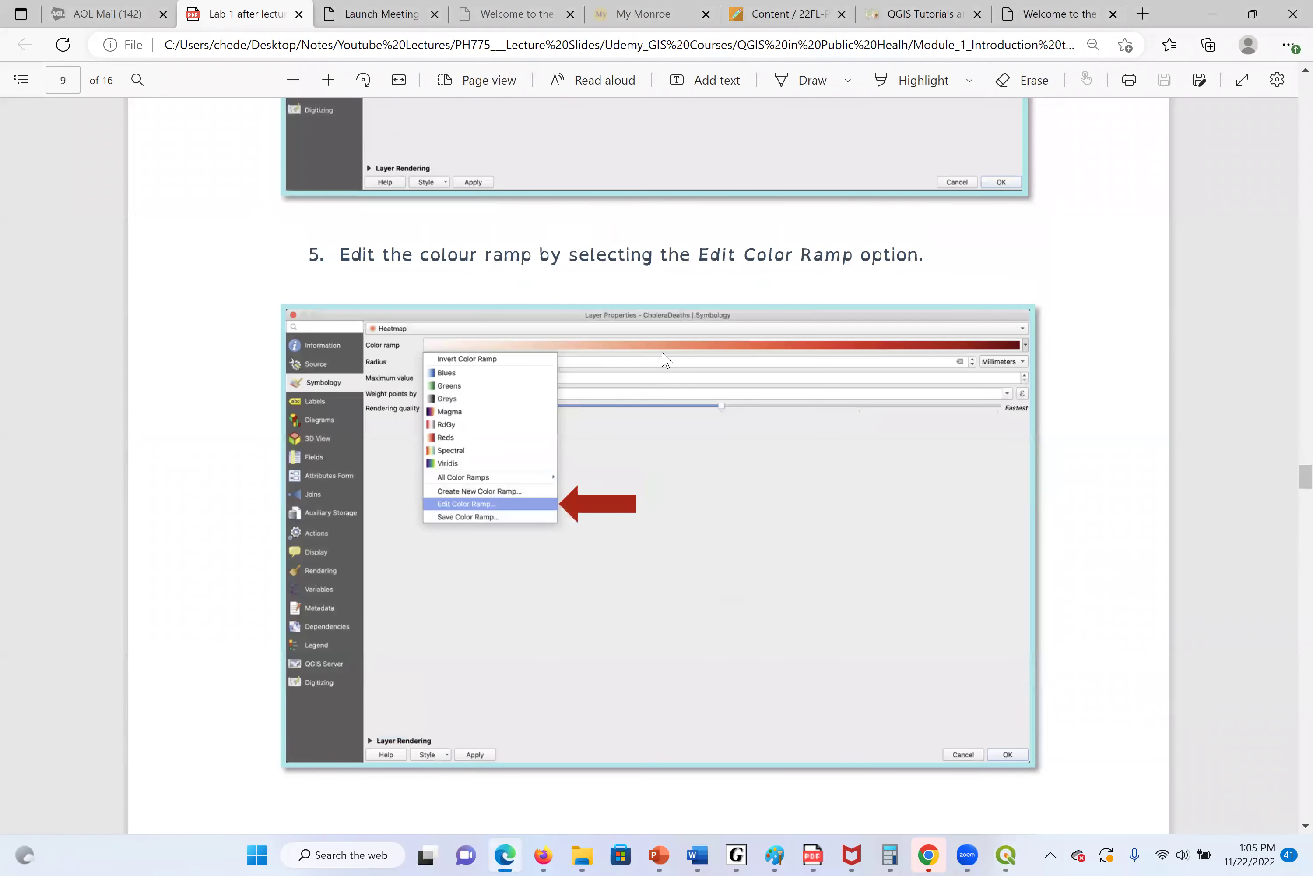
pyautogui.scroll(-15, 624, 514)
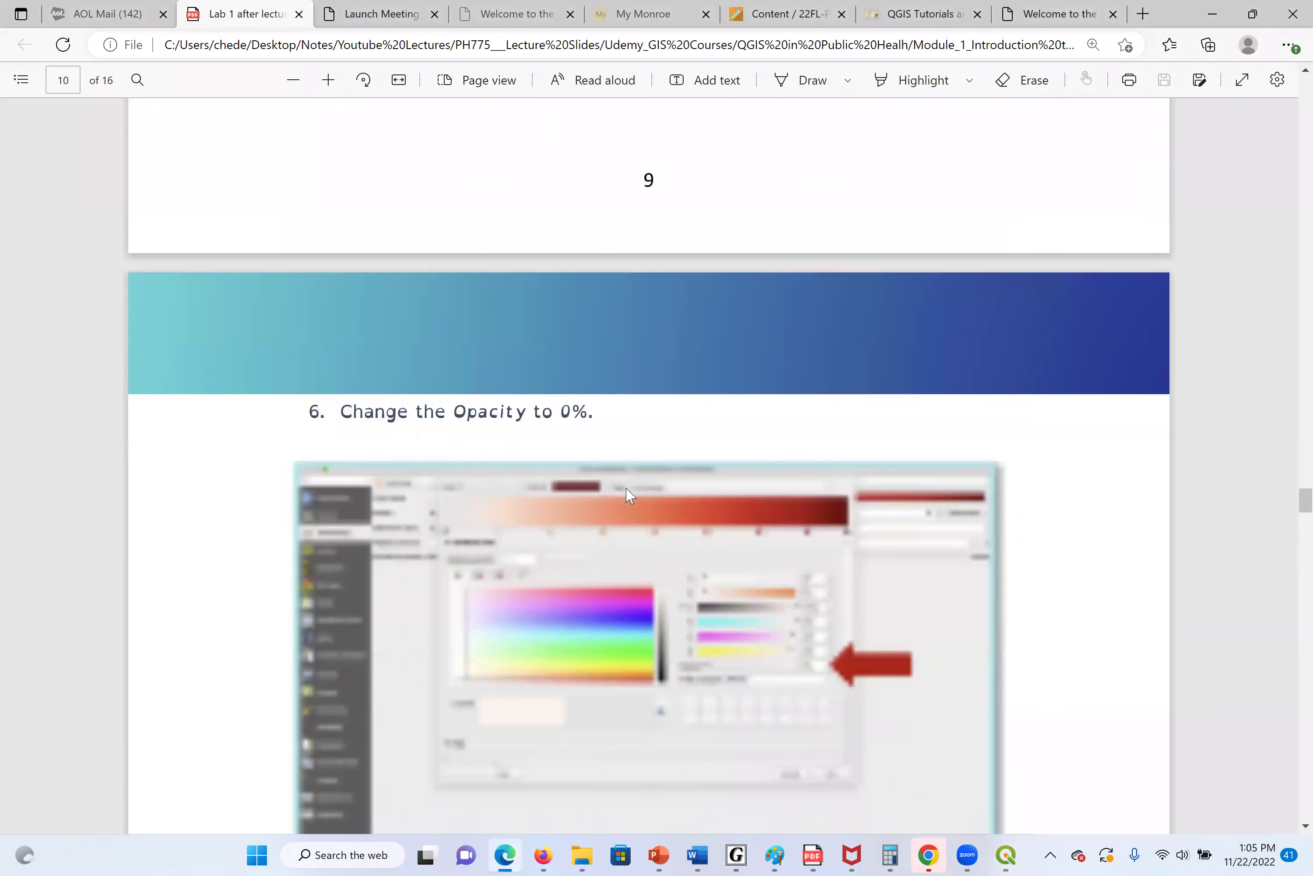
pyautogui.scroll(-1, 627, 489)
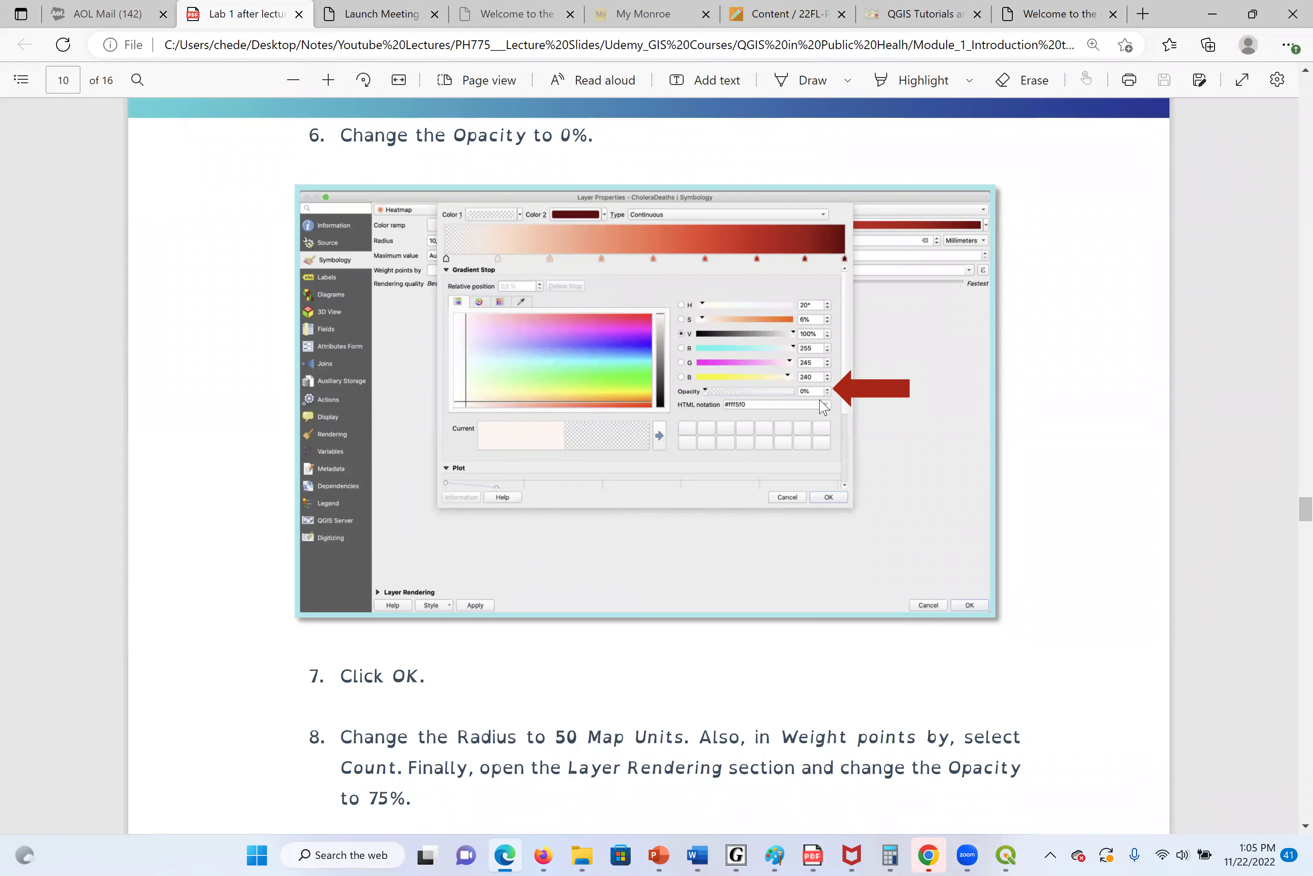
pyautogui.scroll(-1, 772, 466)
pyautogui.scroll(-3, 772, 468)
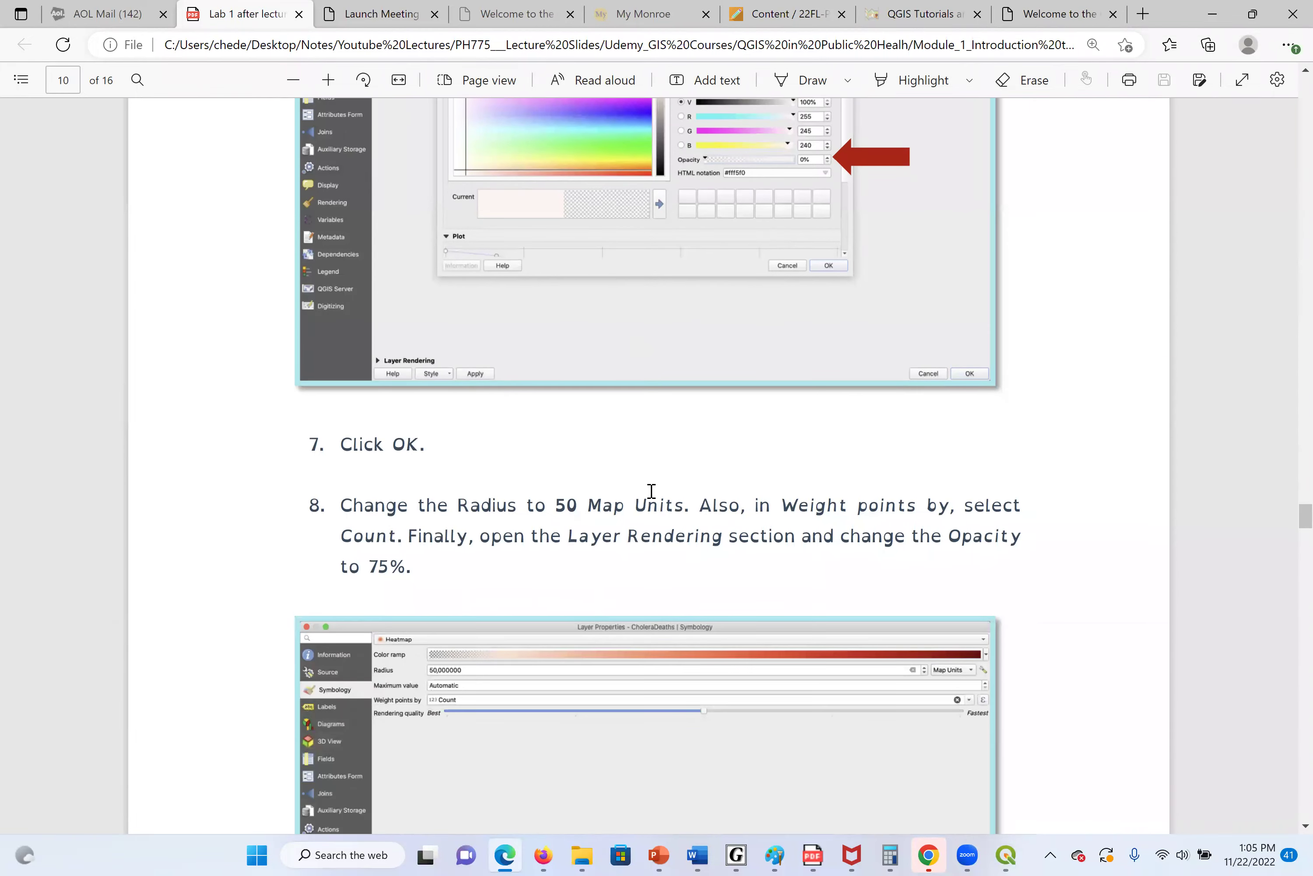
pyautogui.click(507, 854)
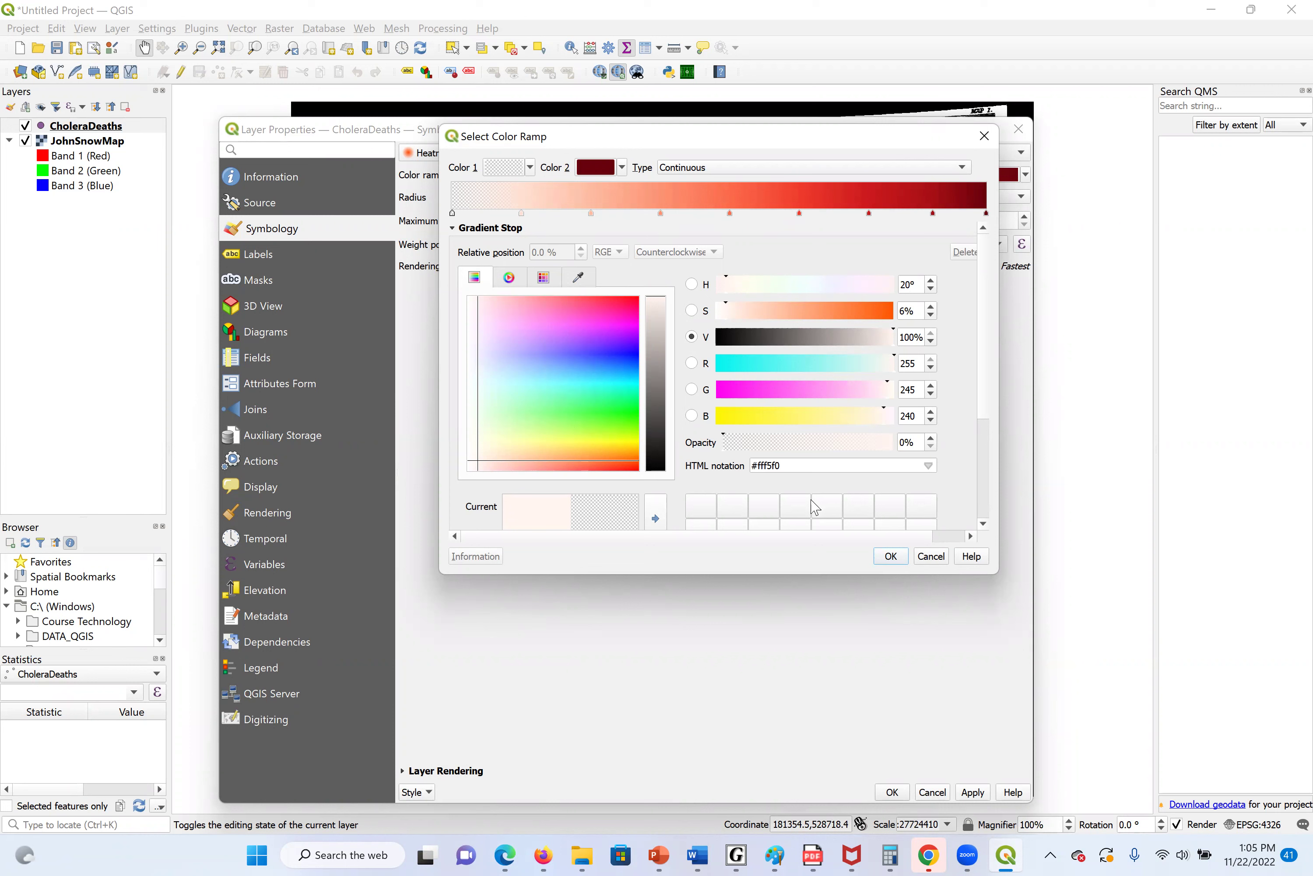
# Try the colour picker modes, then confirm the transparent-to-red ramp with OK.
pyautogui.click(695, 313)
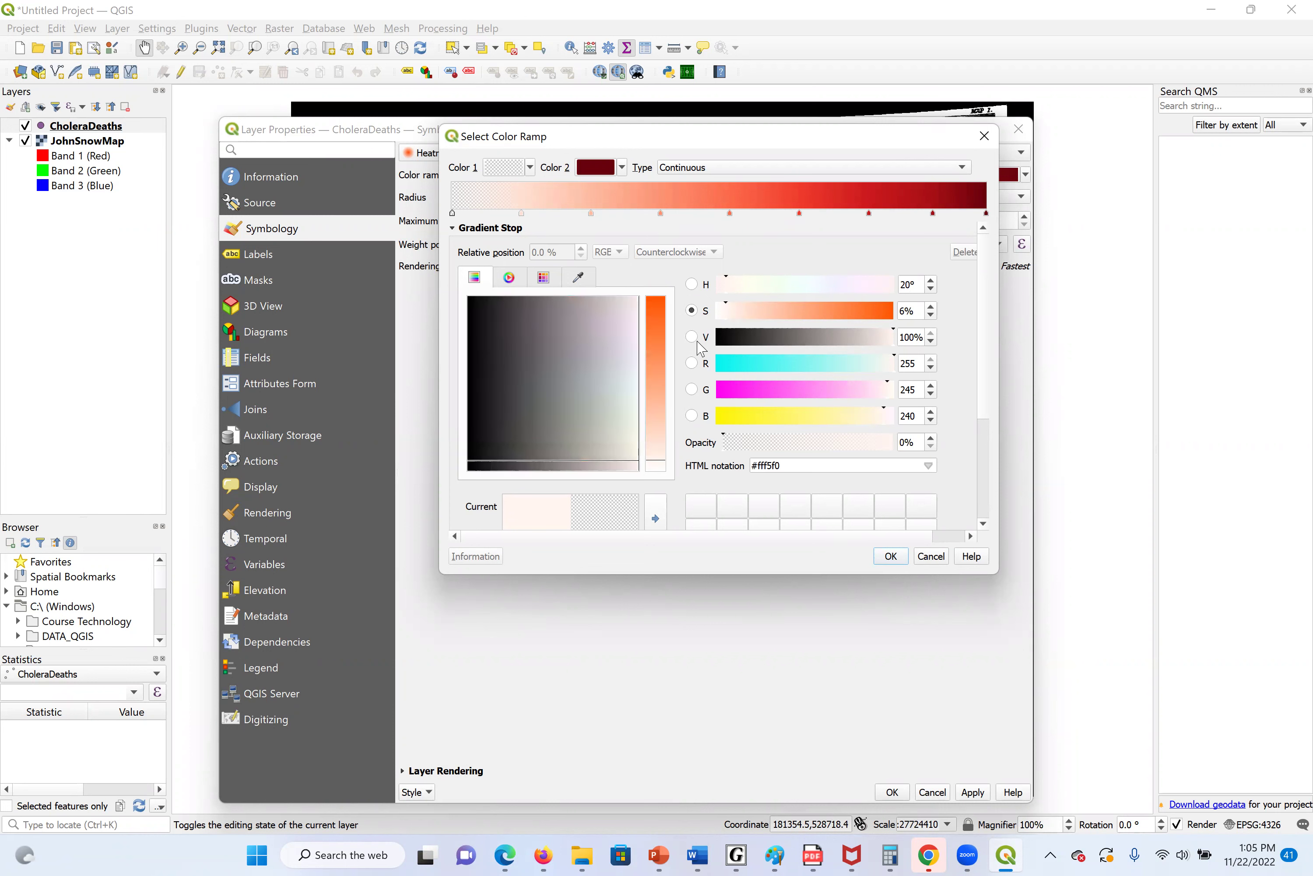
pyautogui.click(693, 364)
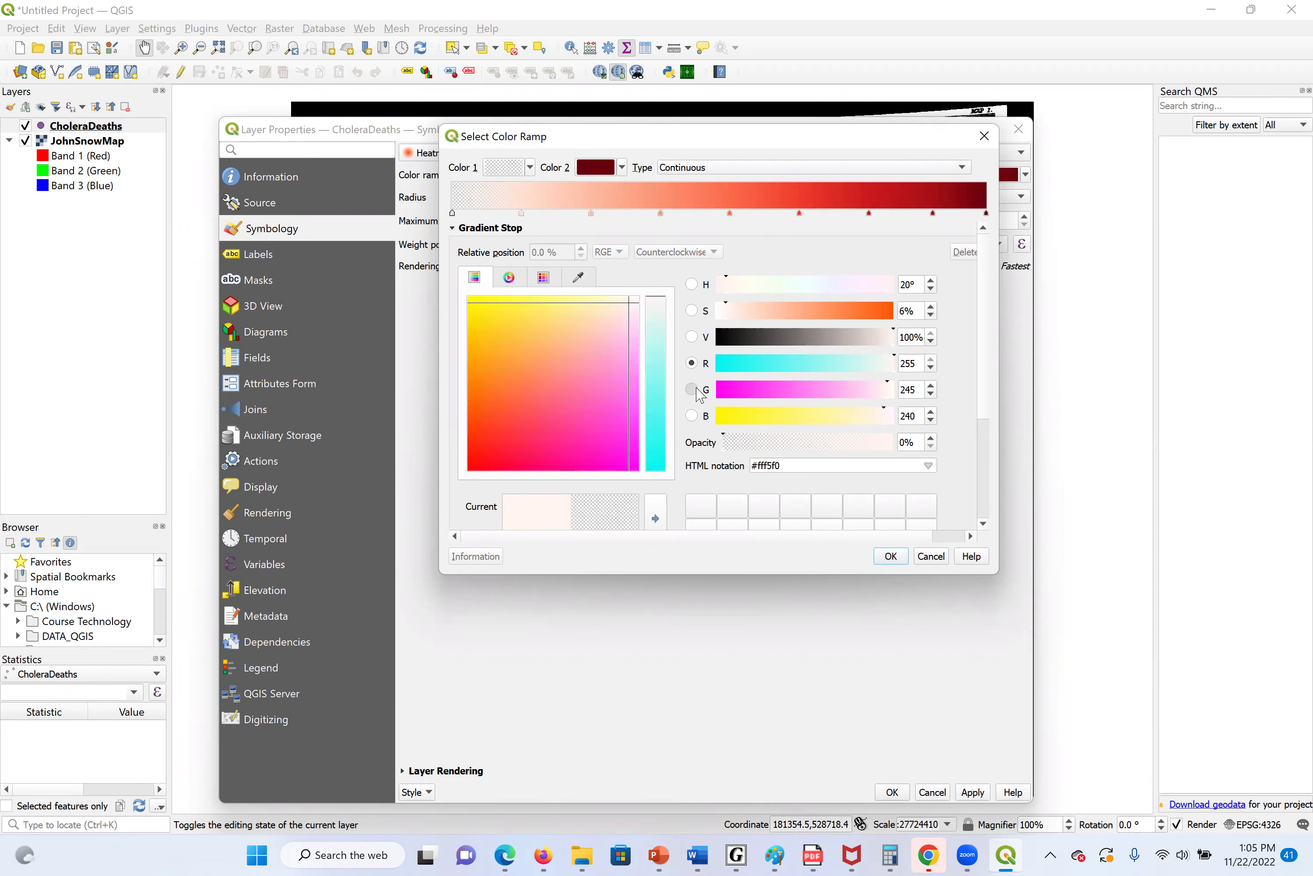
pyautogui.click(693, 390)
pyautogui.click(693, 337)
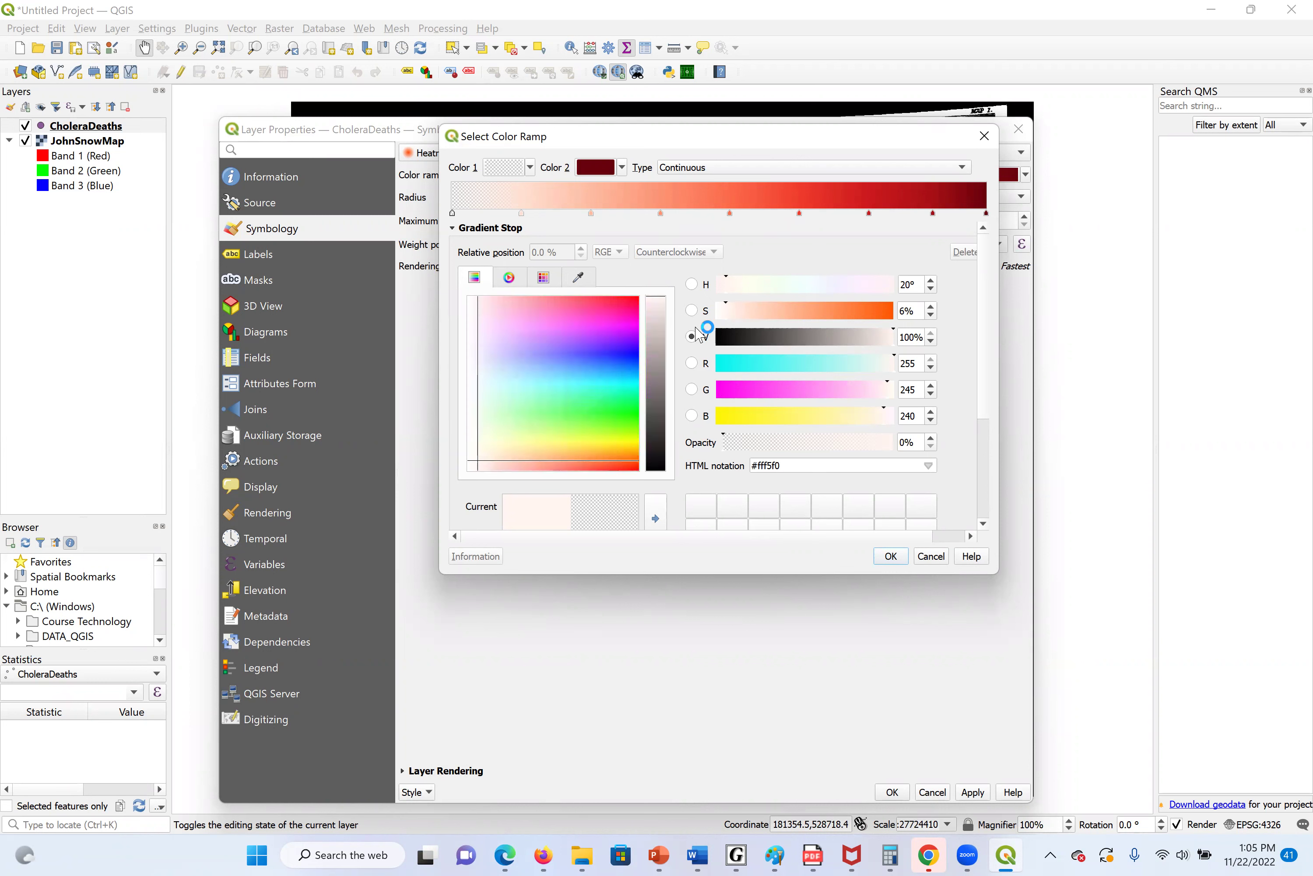
pyautogui.click(692, 311)
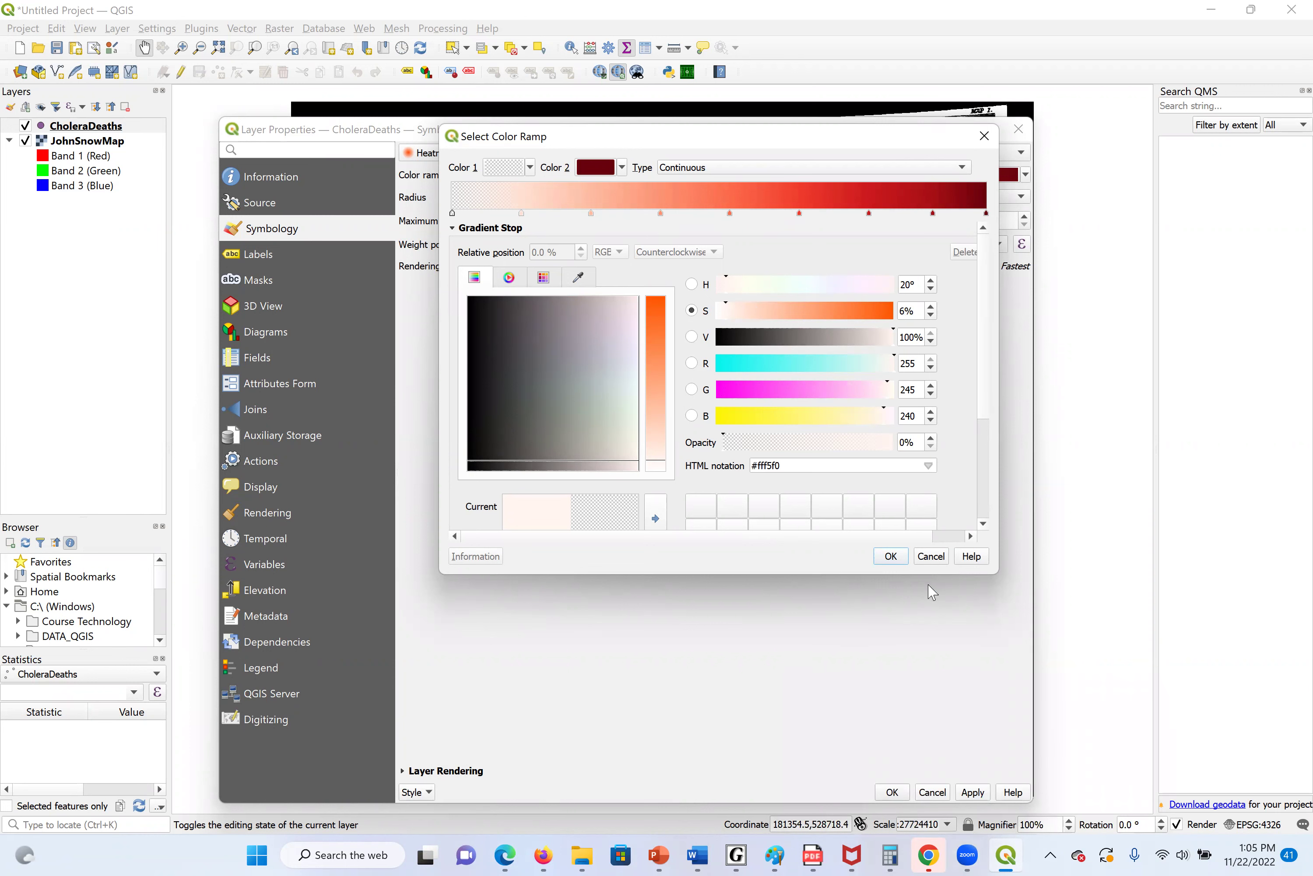
pyautogui.click(890, 557)
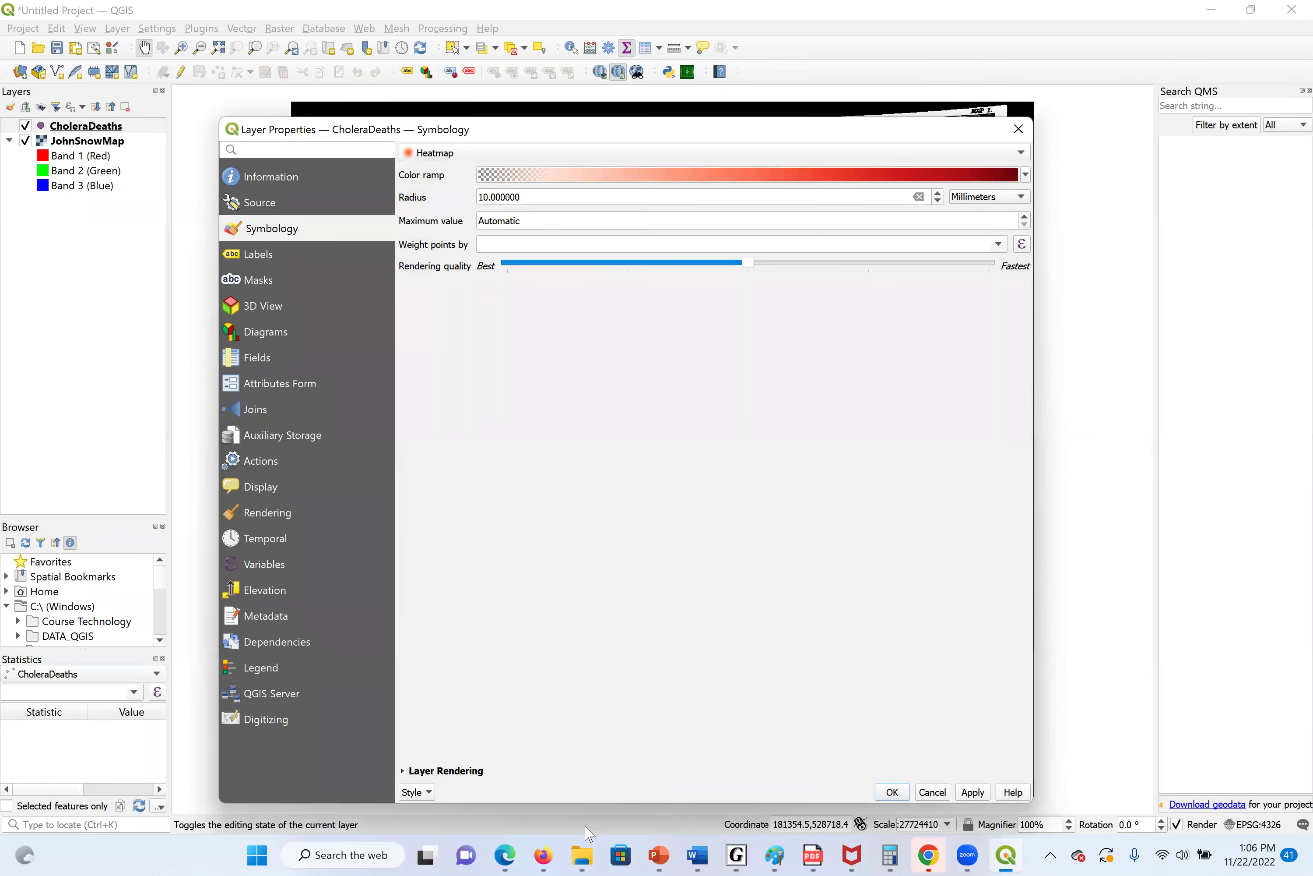
# Check the handout's next steps and try weighting the heatmap points by Id.
pyautogui.click(505, 854)
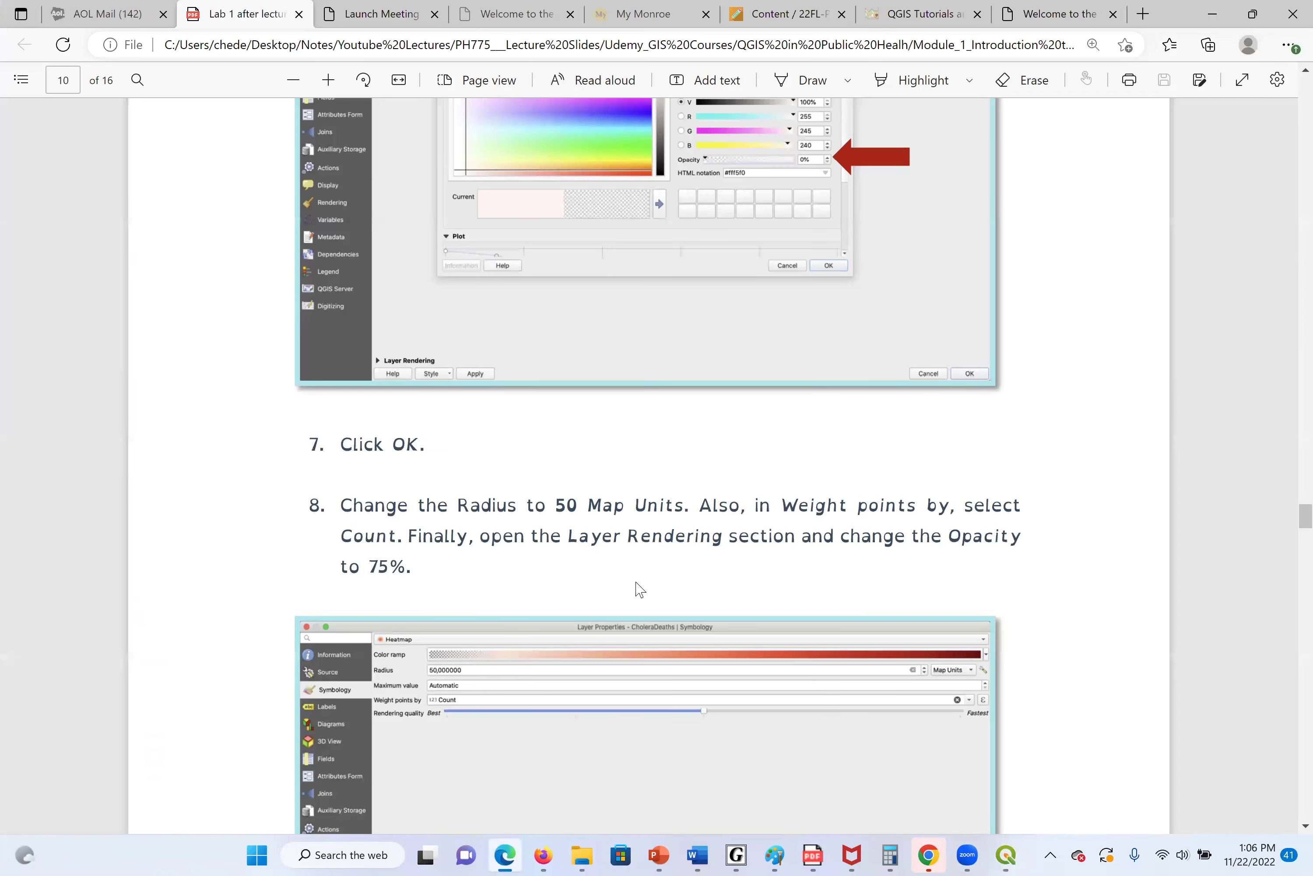
pyautogui.scroll(-2, 639, 589)
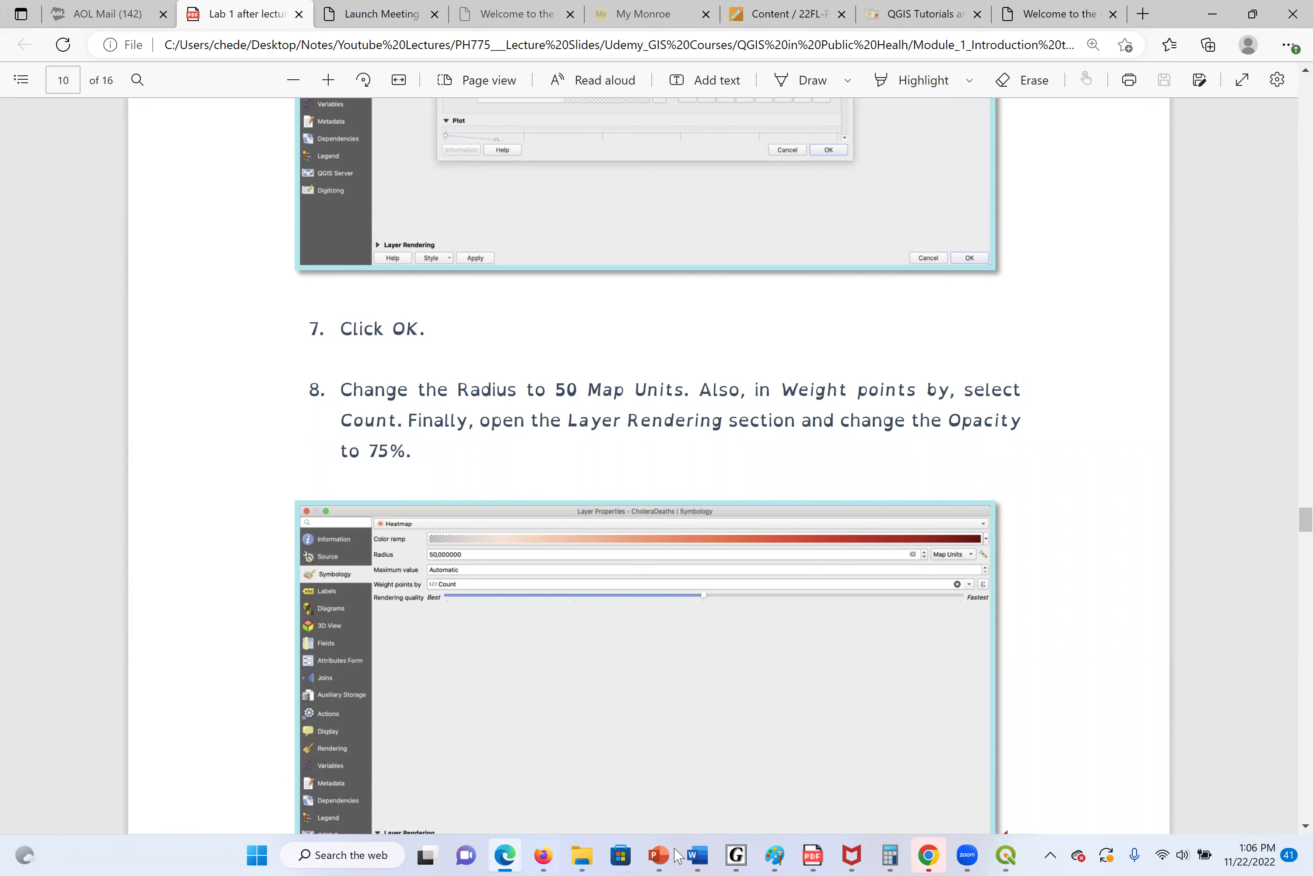
pyautogui.moveTo(525, 854)
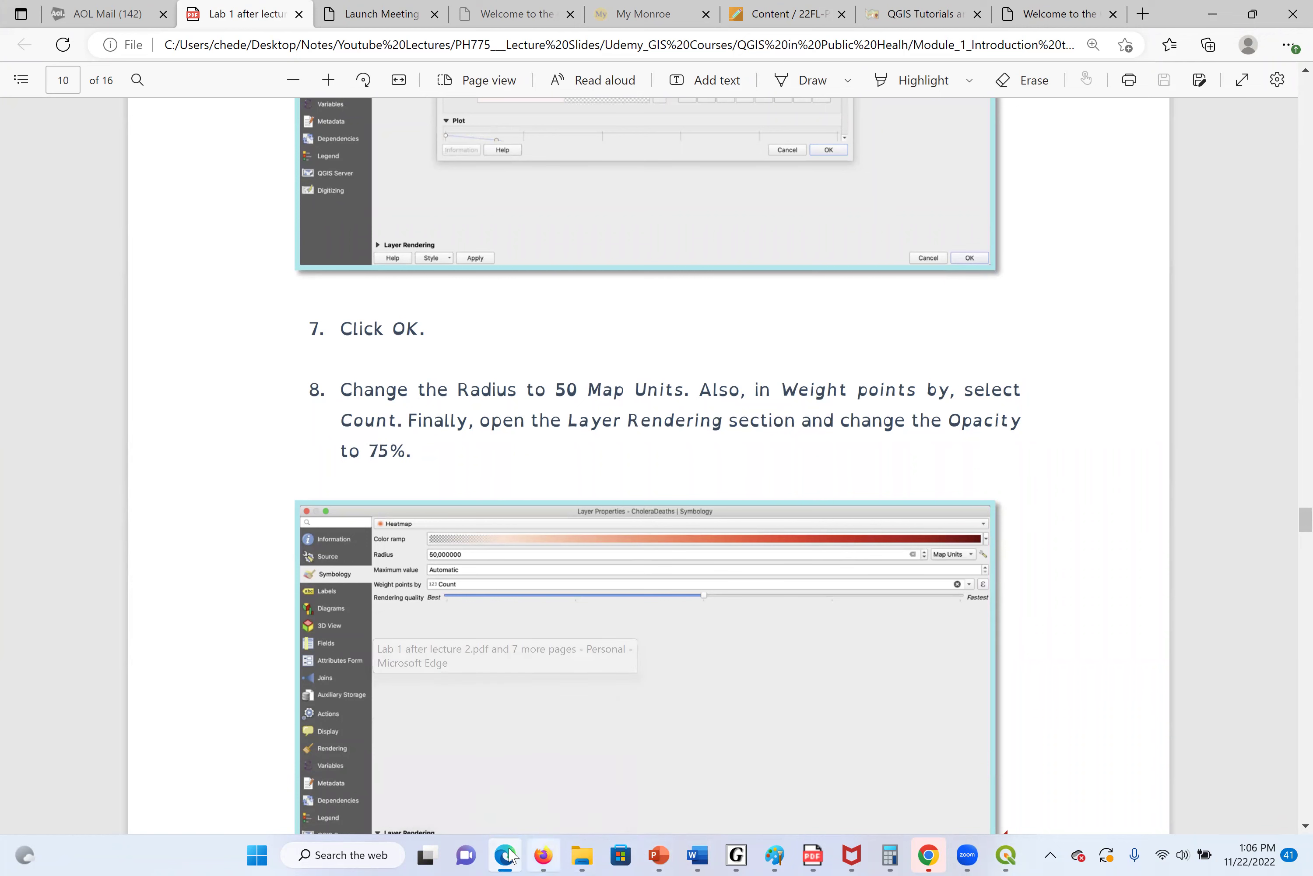
pyautogui.click(511, 855)
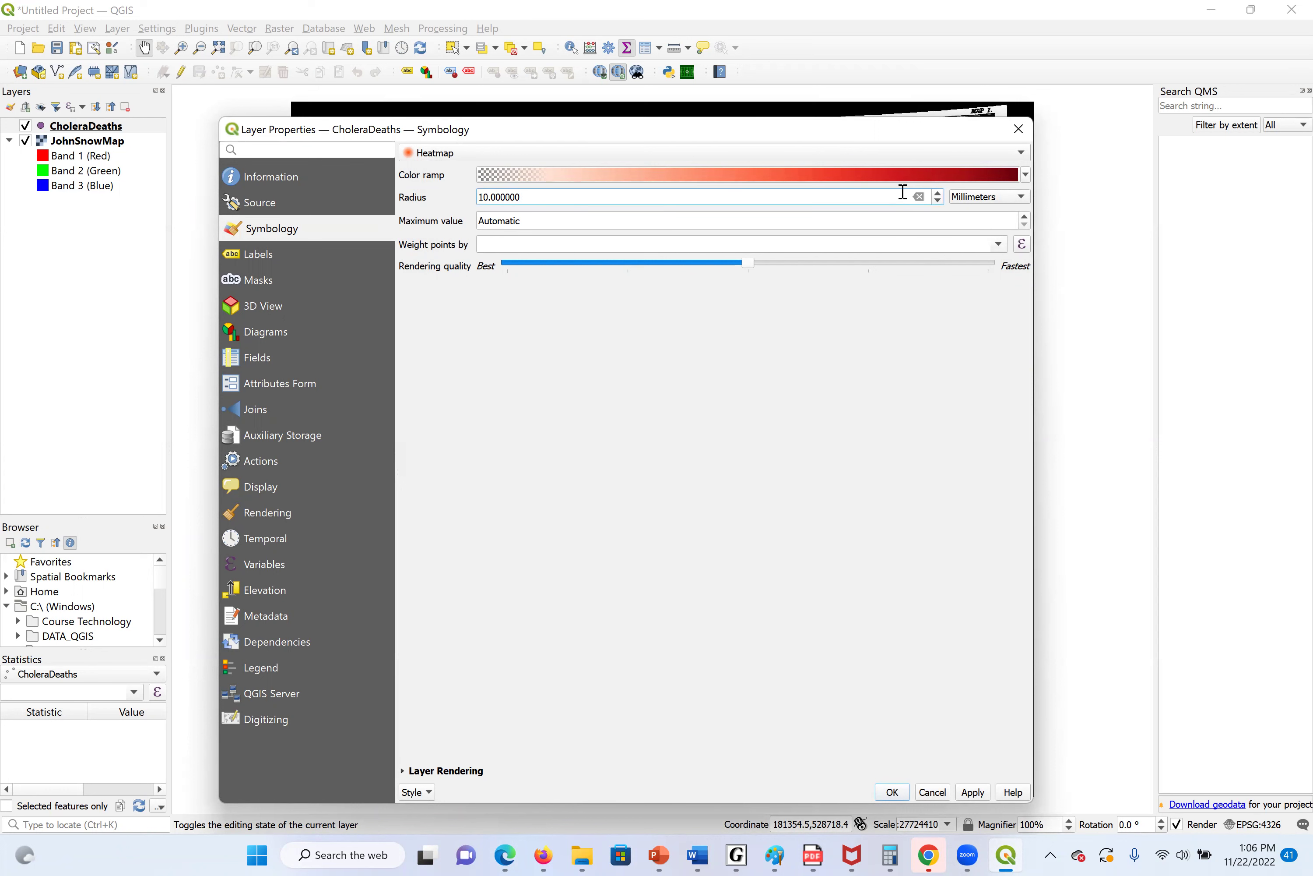
pyautogui.click(999, 244)
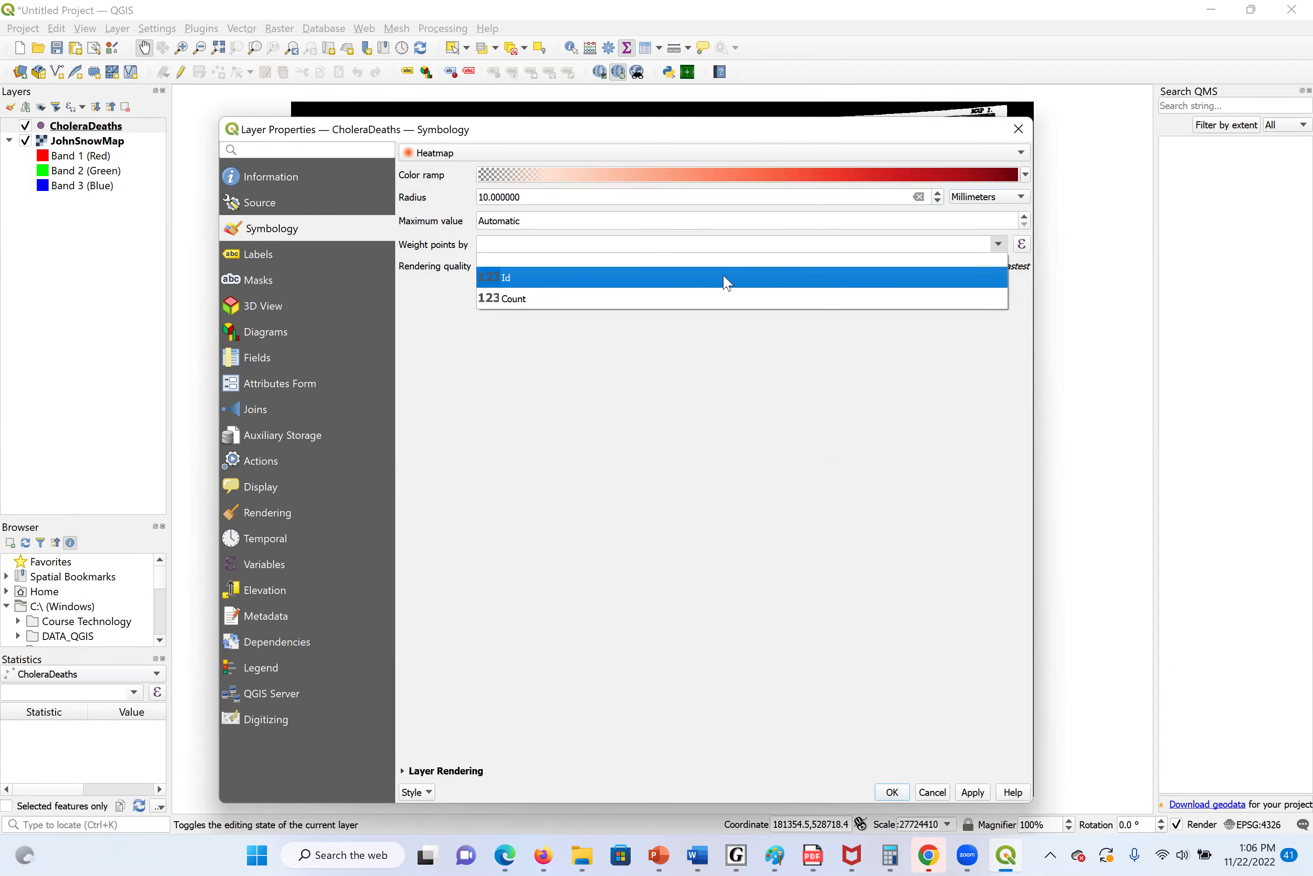
pyautogui.click(535, 276)
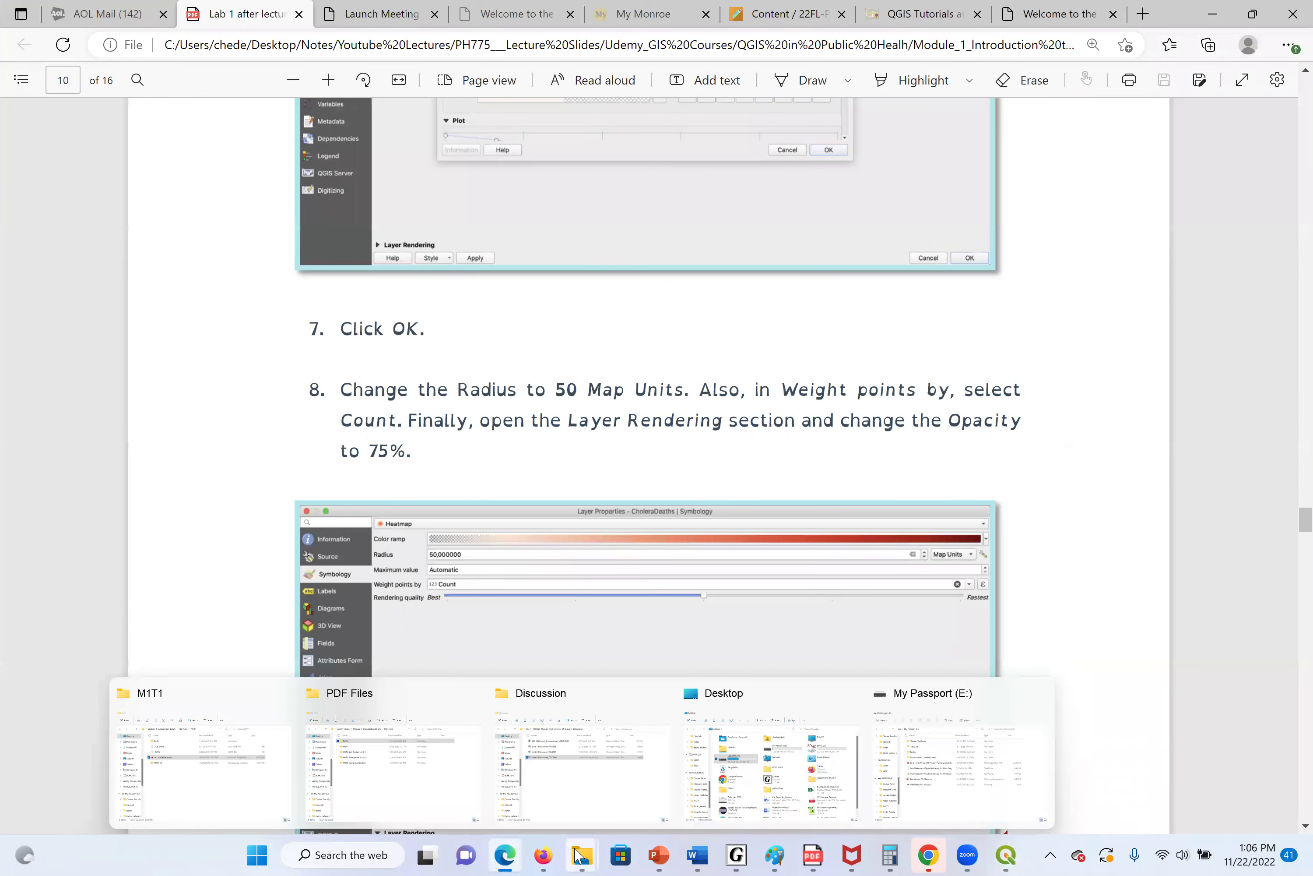
pyautogui.click(515, 854)
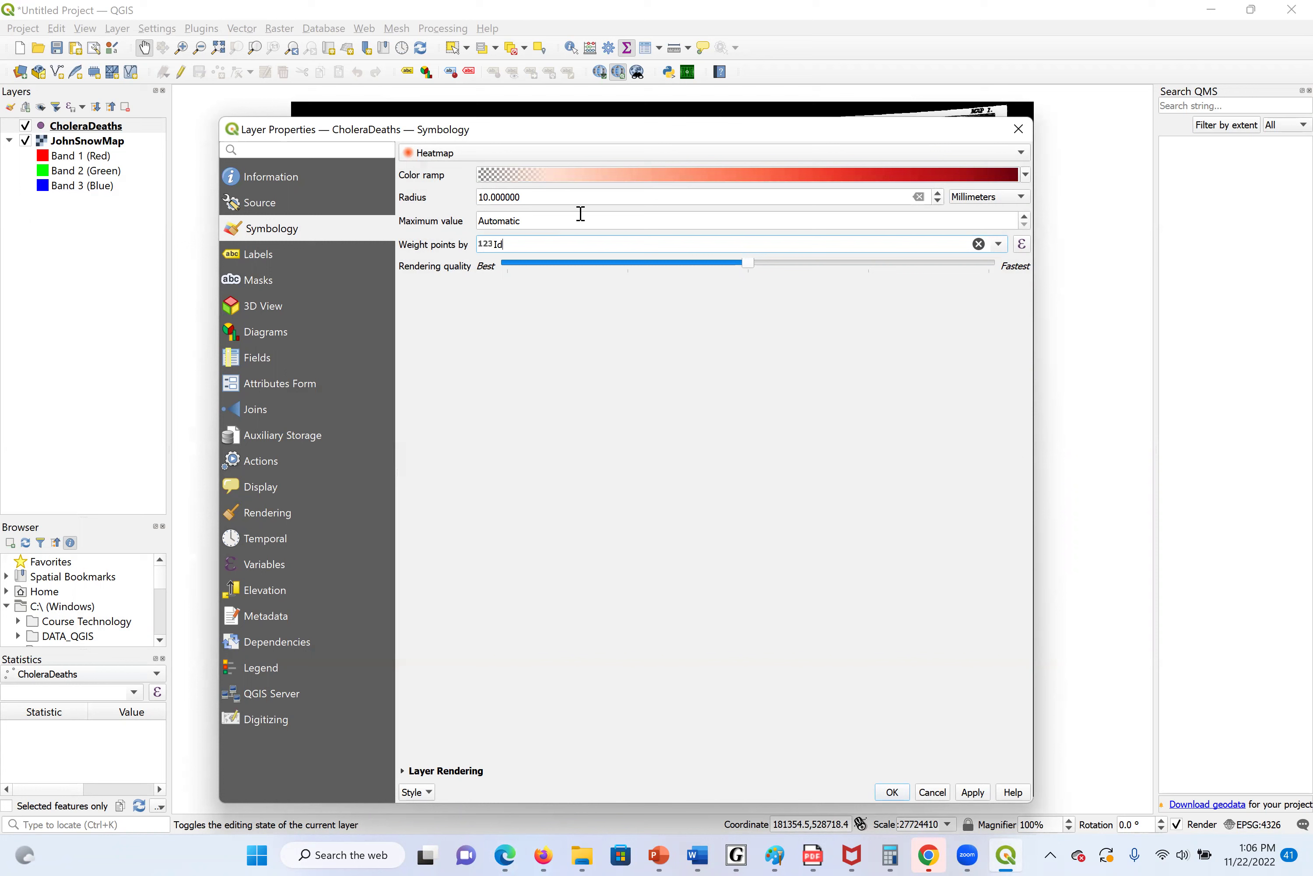
# Set the heatmap radius to 50 mm and leave Weight points by blank.
pyautogui.doubleClick(548, 193)
pyautogui.write('5')
pyautogui.press('Tab')
pyautogui.click(998, 245)
pyautogui.click(632, 261)
pyautogui.click(569, 219)
pyautogui.click(558, 249)
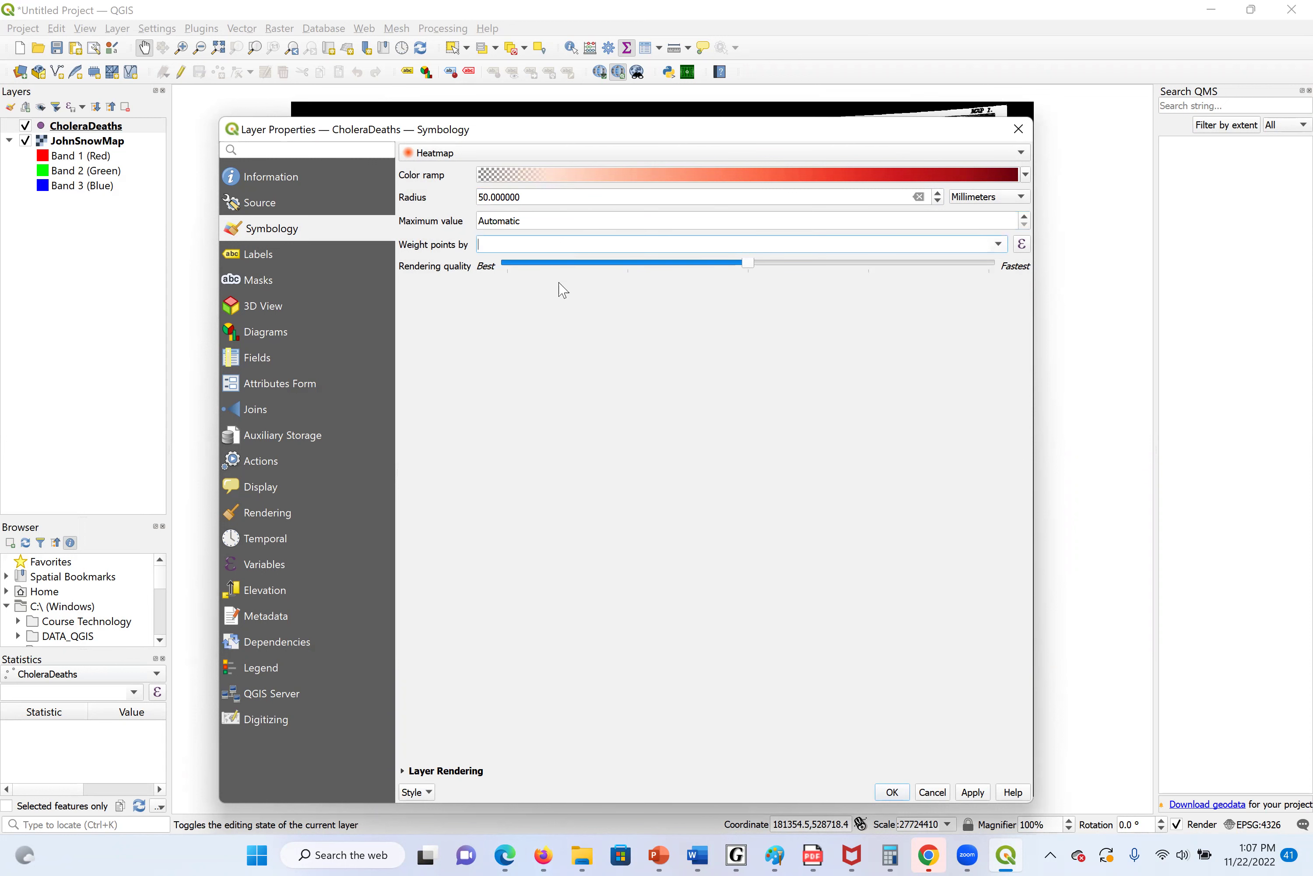
pyautogui.click(998, 245)
pyautogui.press('Down')
pyautogui.press('Down')
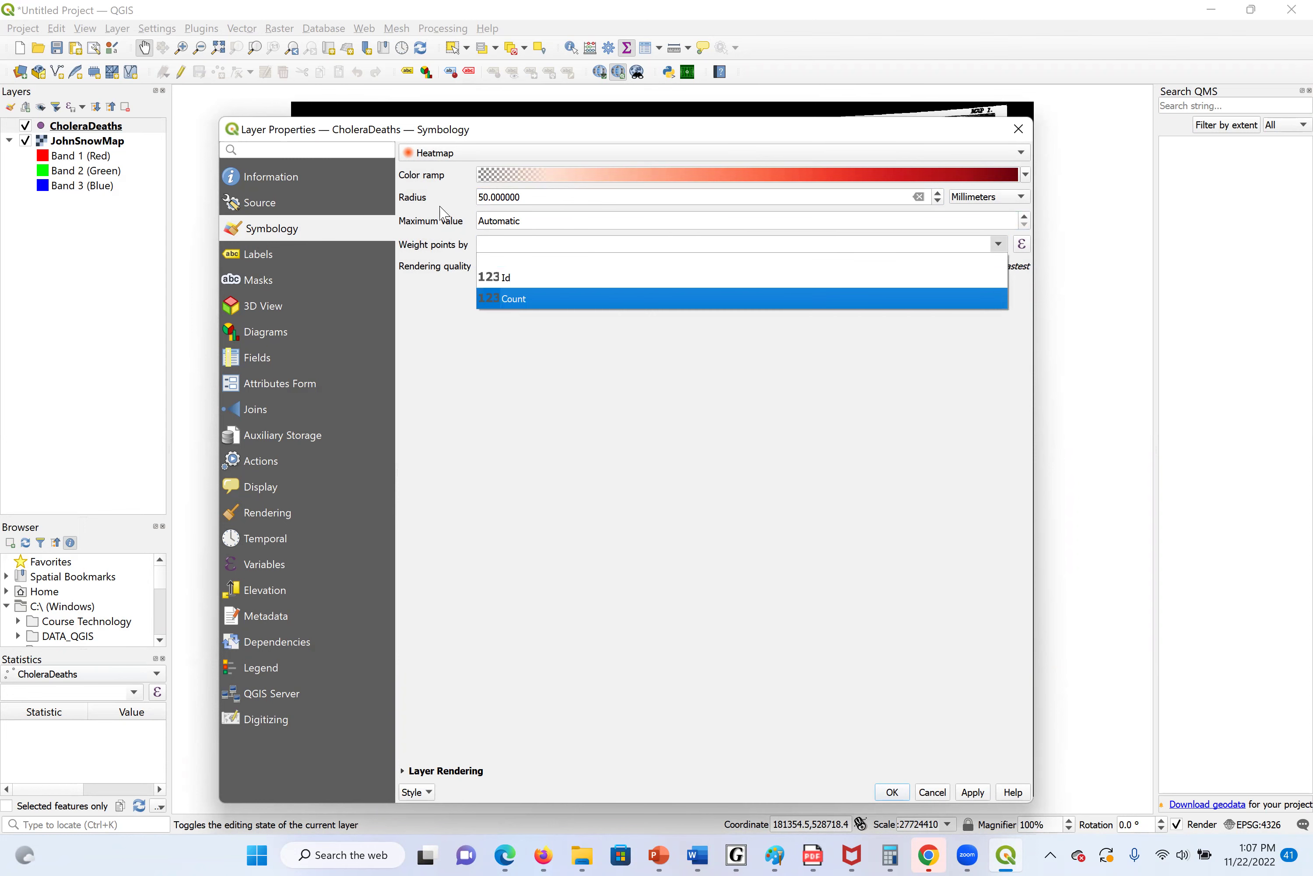
pyautogui.click(590, 194)
pyautogui.click(588, 191)
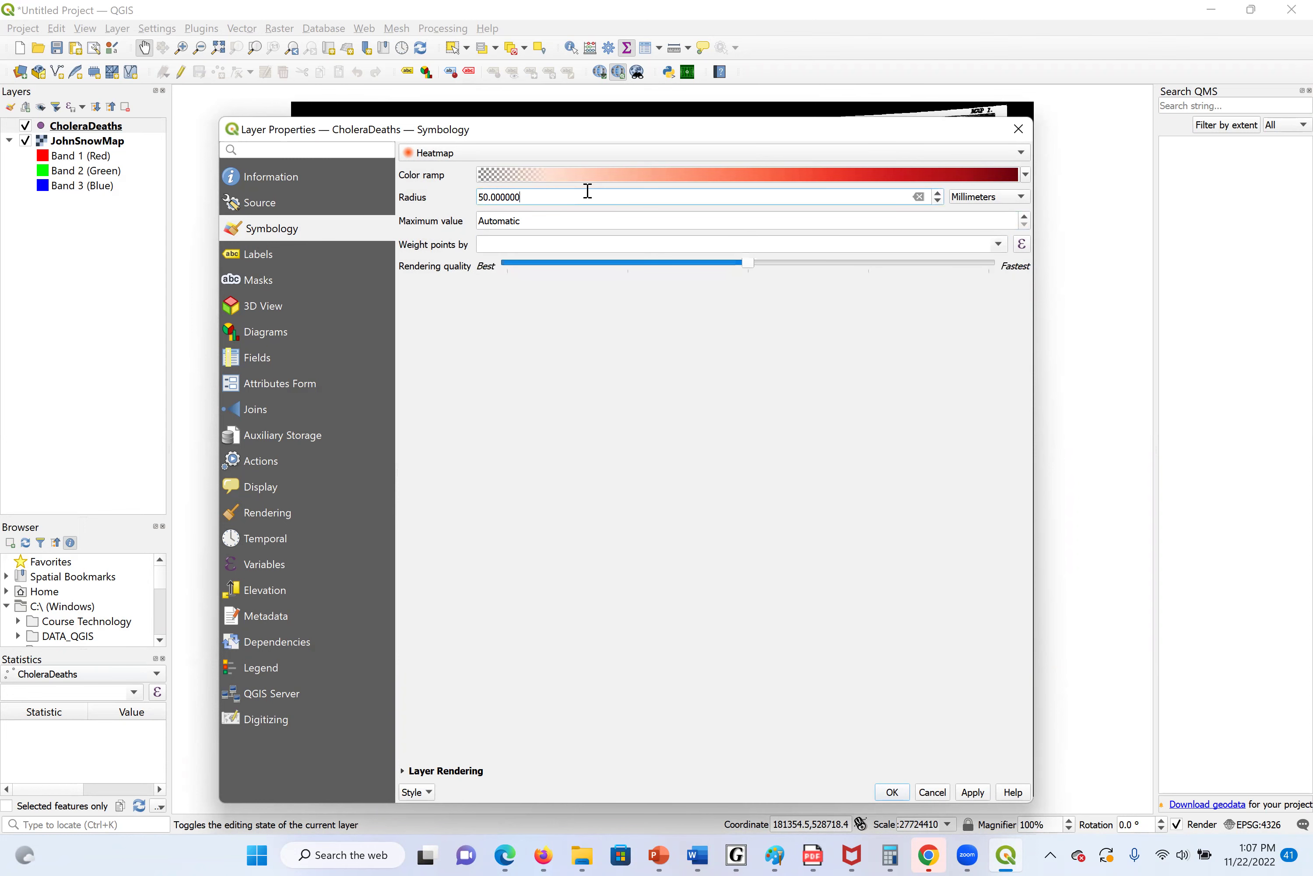
pyautogui.click(585, 216)
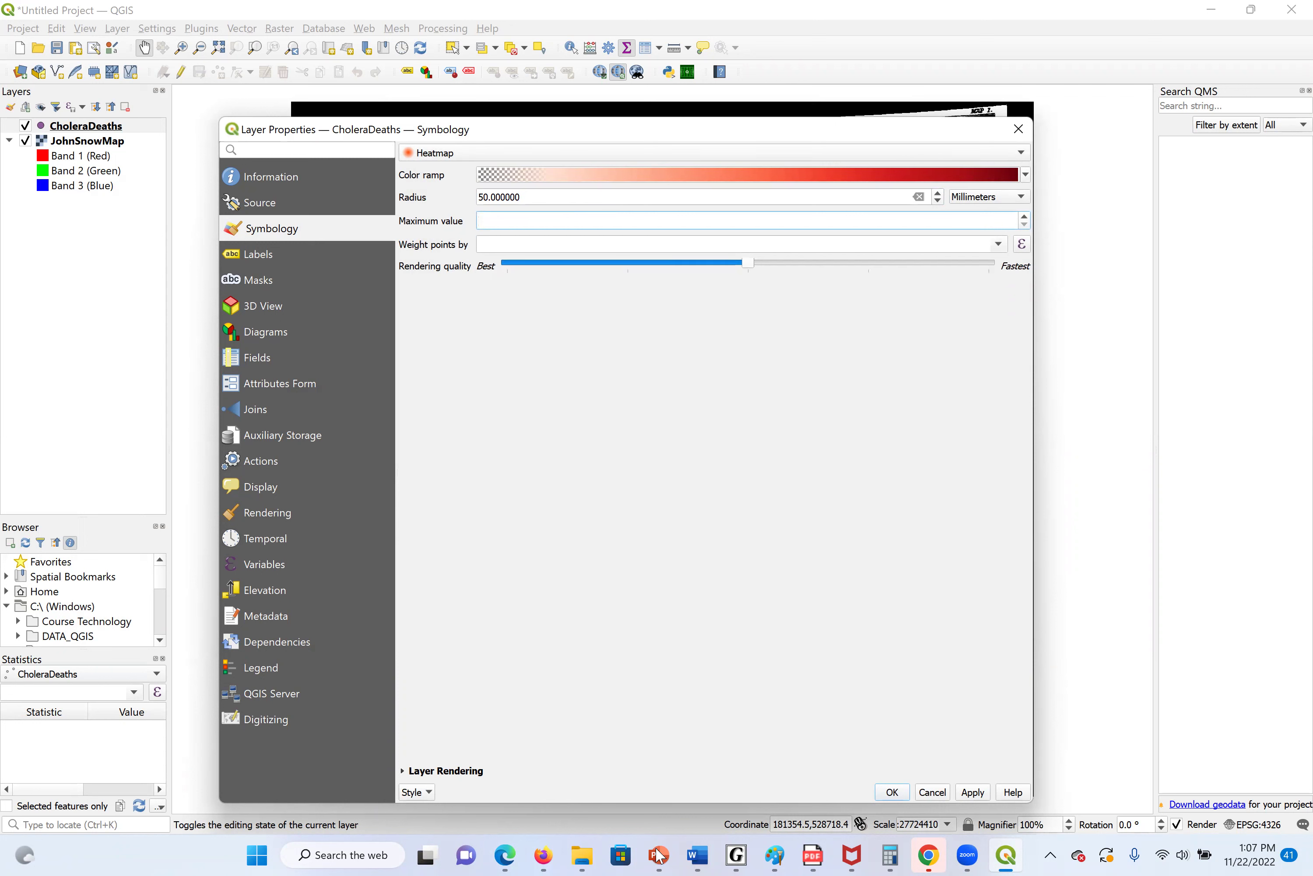
# Apply the heatmap settings and pan and zoom until the red glow renders over the map.
pyautogui.click(890, 794)
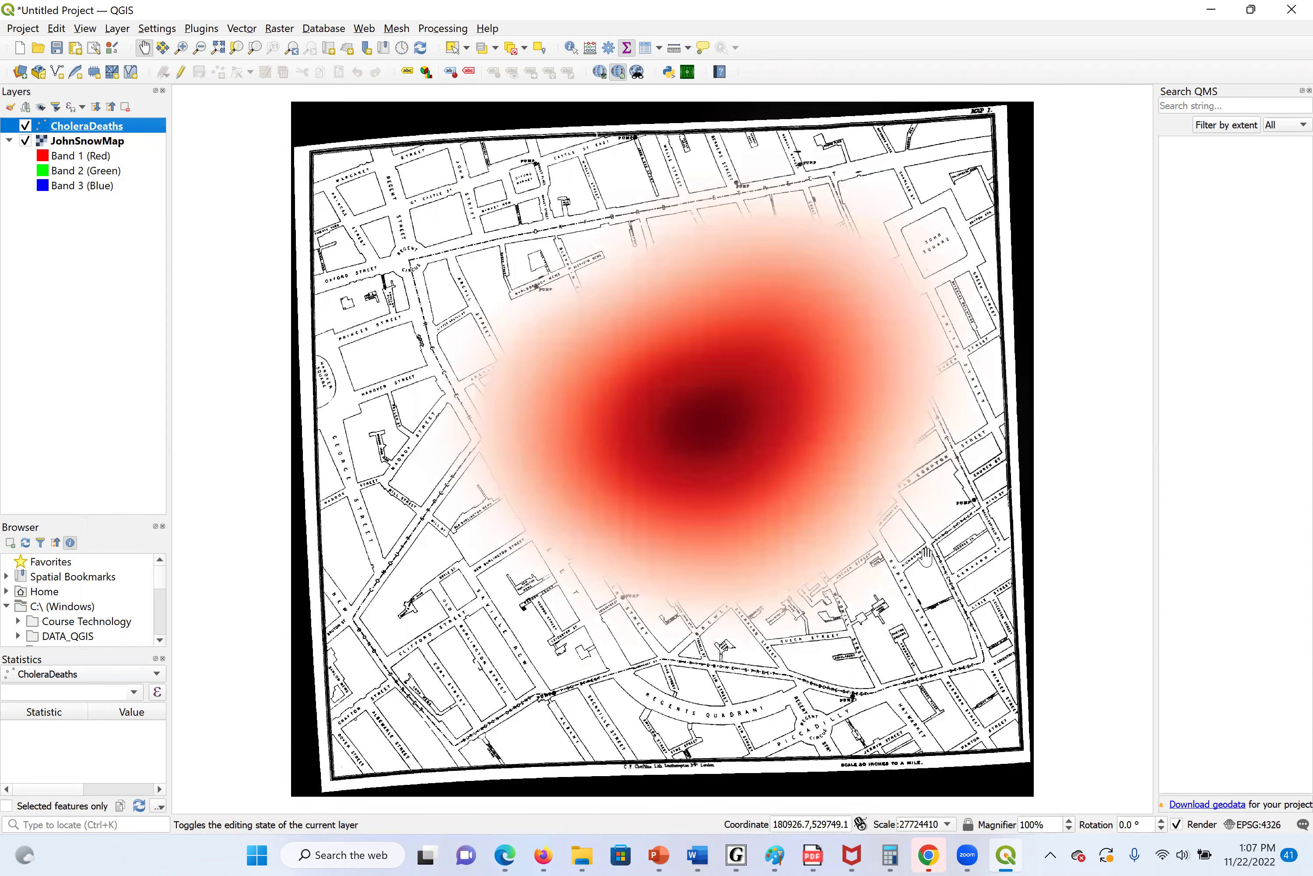
pyautogui.click(677, 404)
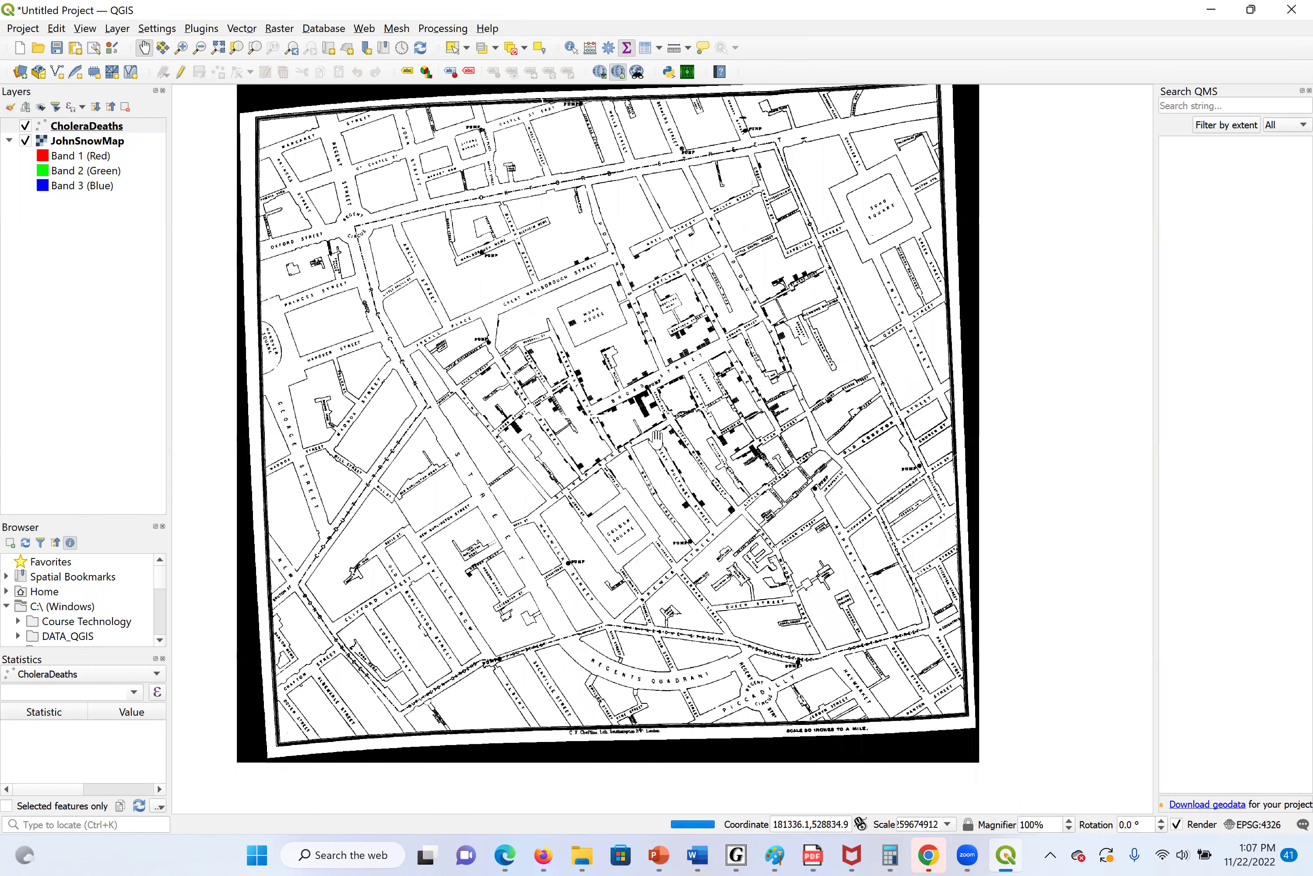
pyautogui.moveTo(659, 436); pyautogui.dragTo(745, 487)
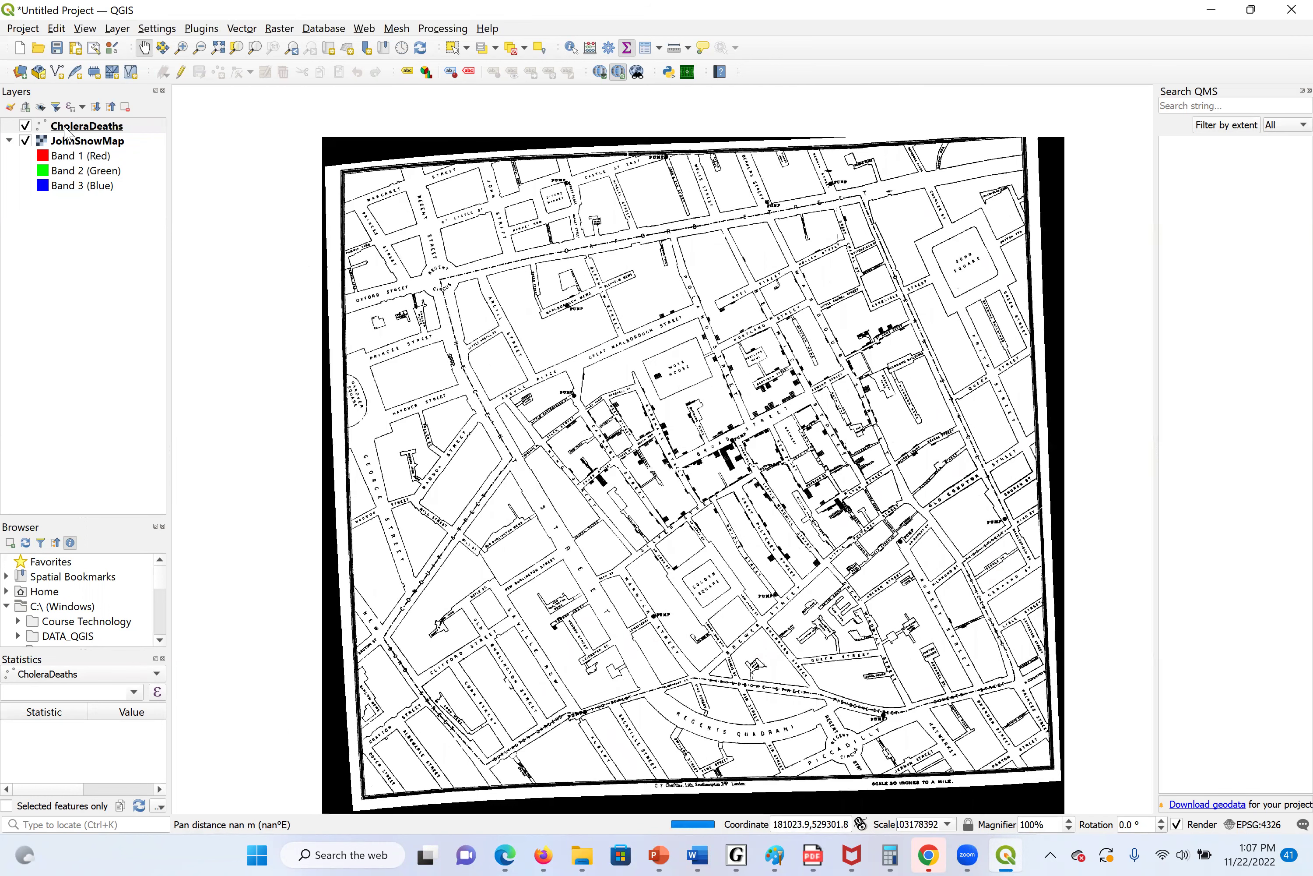
pyautogui.click(66, 143)
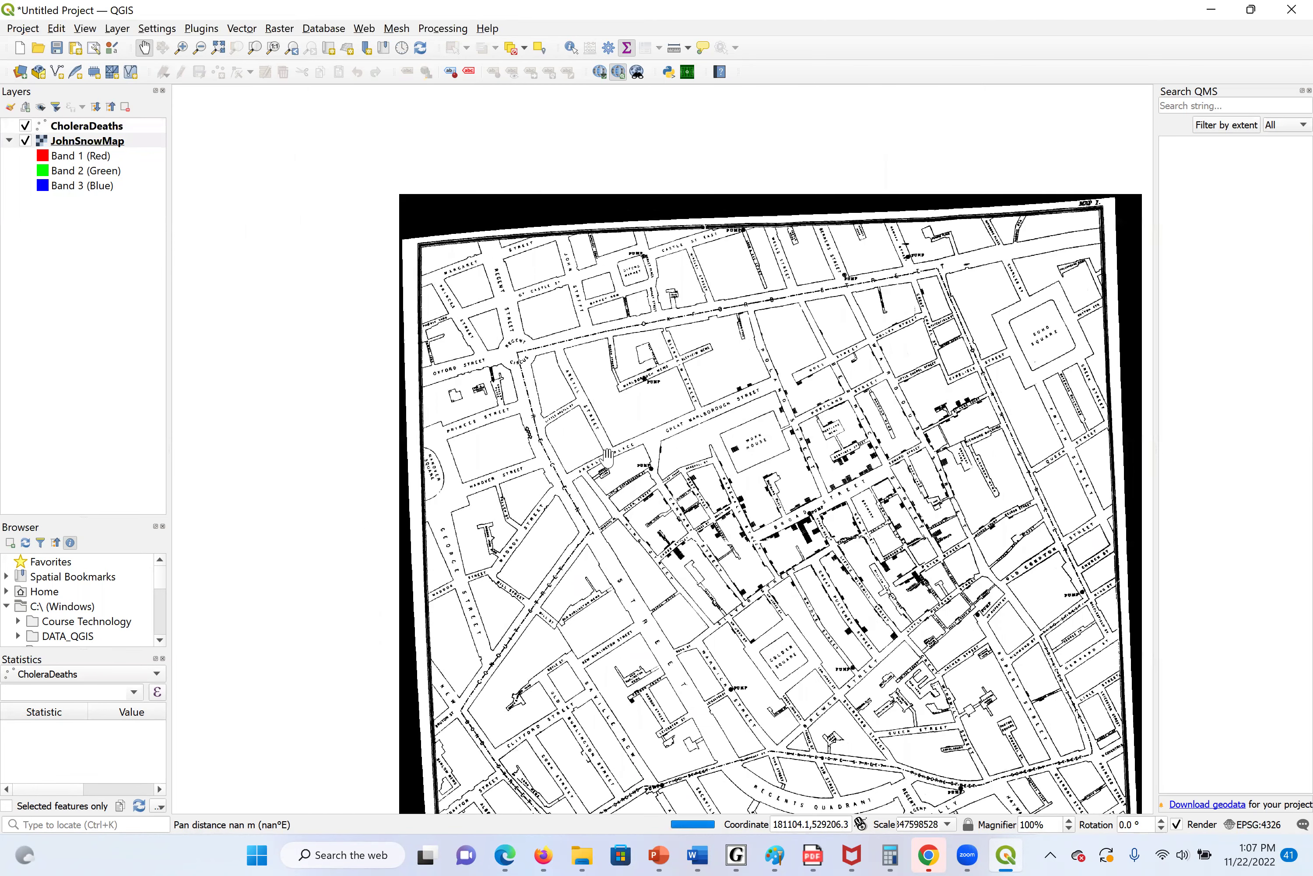
pyautogui.scroll(3, 647, 429)
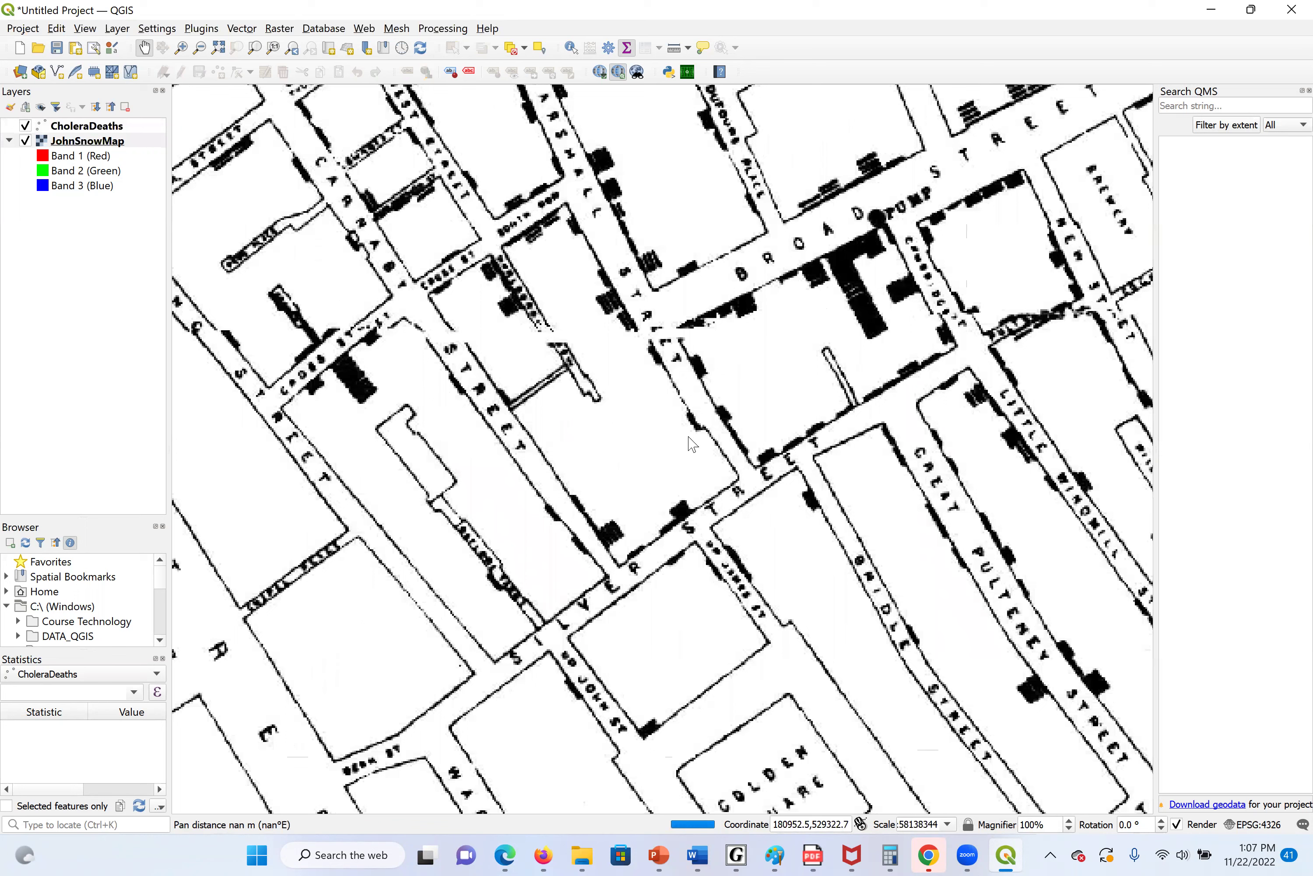
pyautogui.rightClick(650, 432)
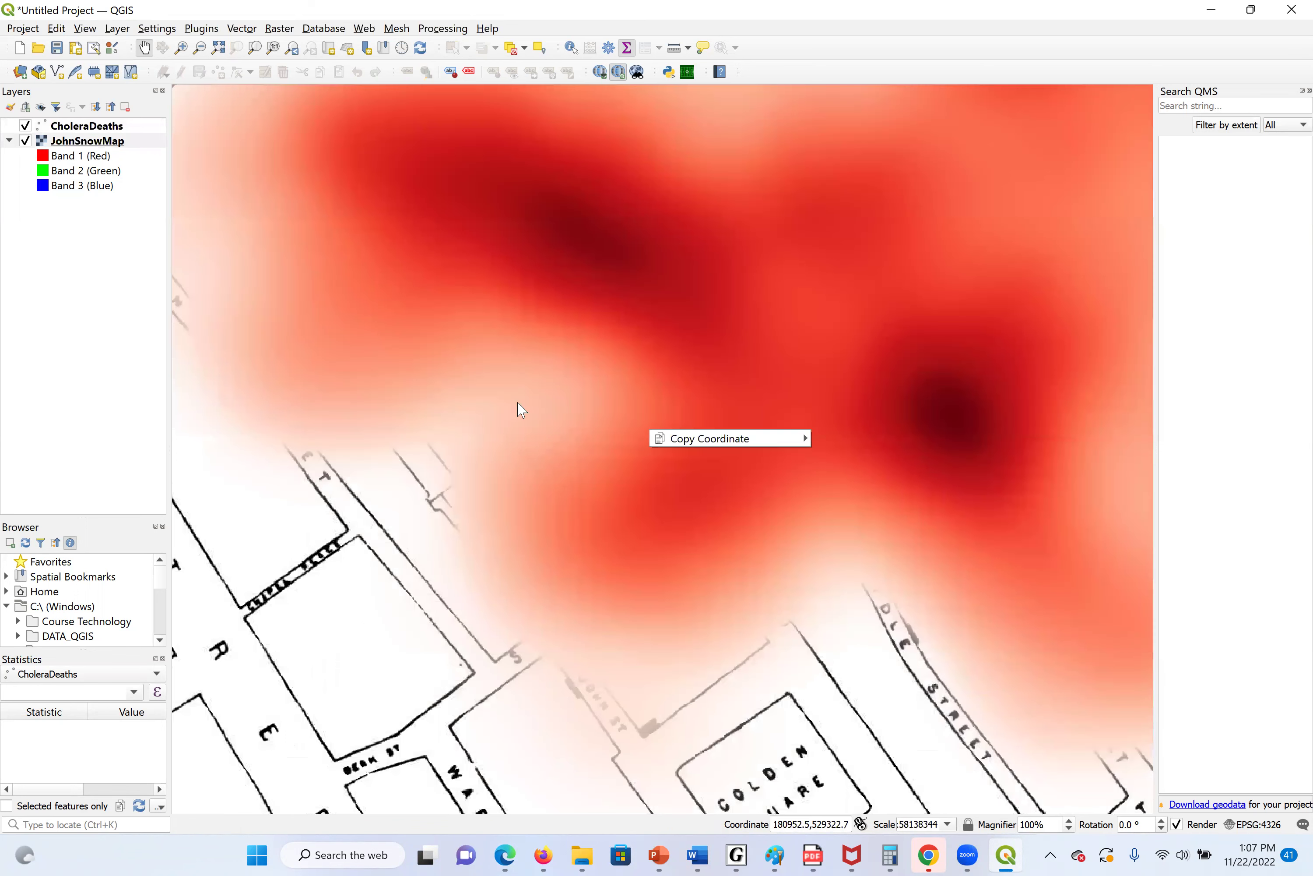
pyautogui.click(575, 487)
pyautogui.scroll(-3, 575, 484)
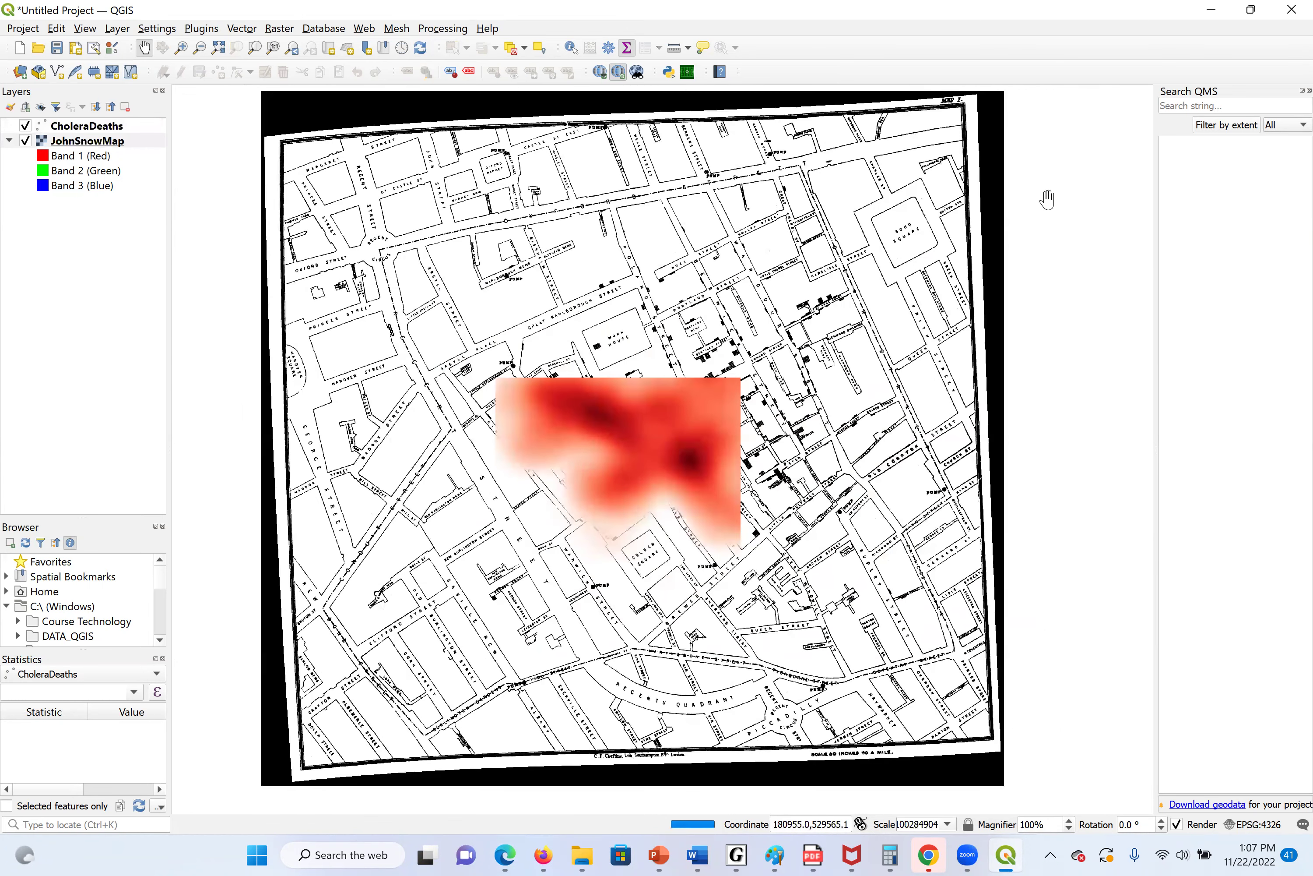
pyautogui.moveTo(536, 856)
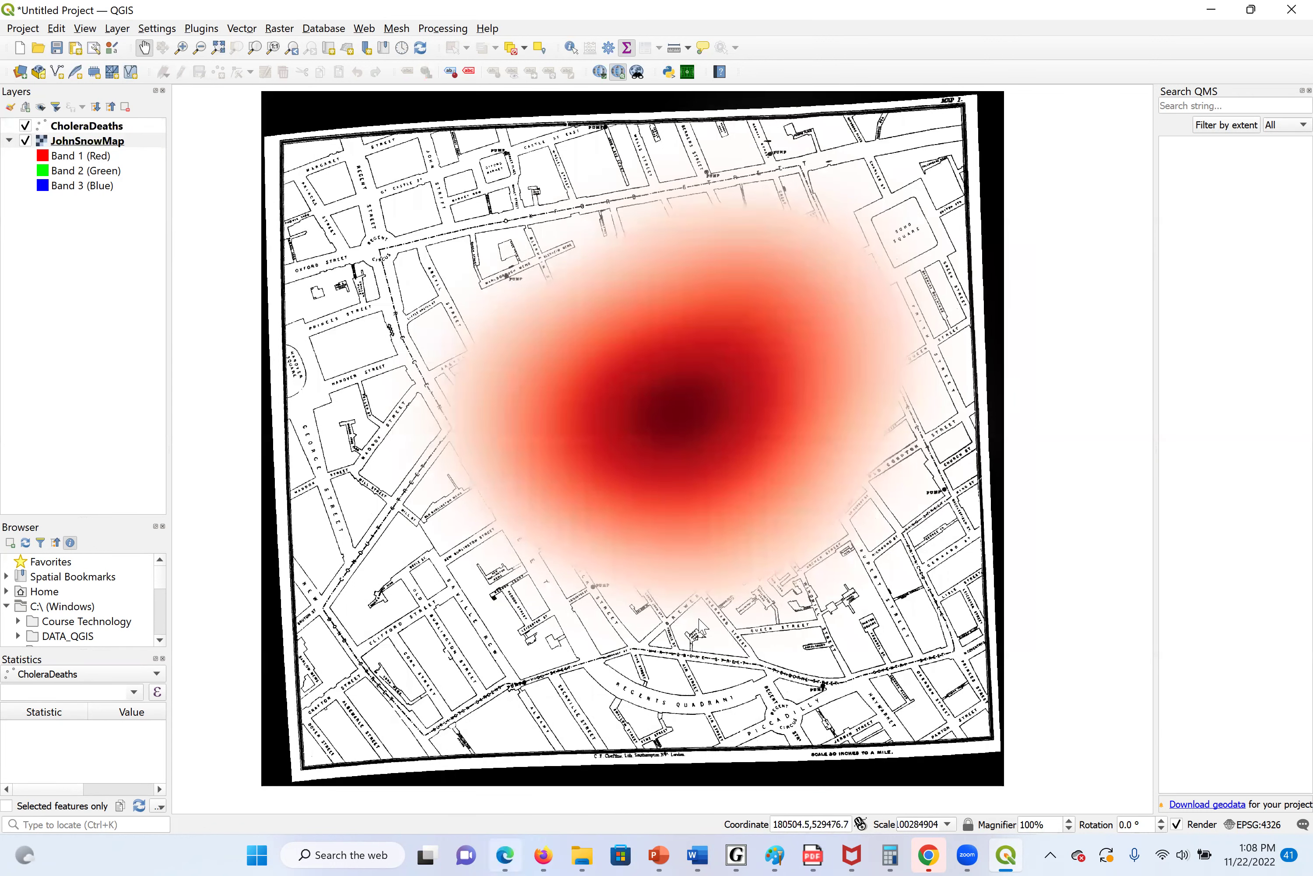
# Read the next handout instructions in Edge, then recentre the QGIS map.
pyautogui.click(504, 856)
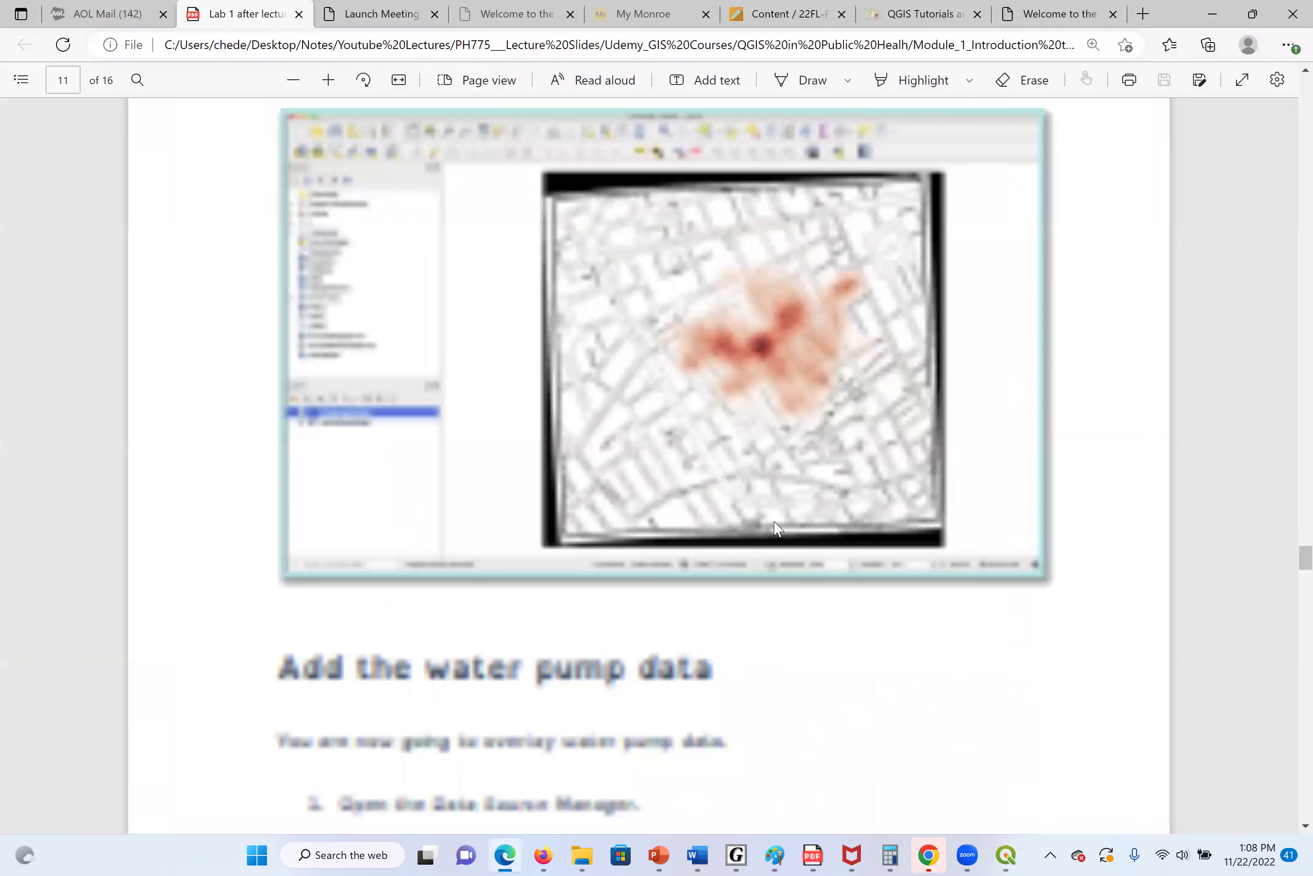
pyautogui.scroll(-5, 791, 489)
pyautogui.scroll(4, 769, 330)
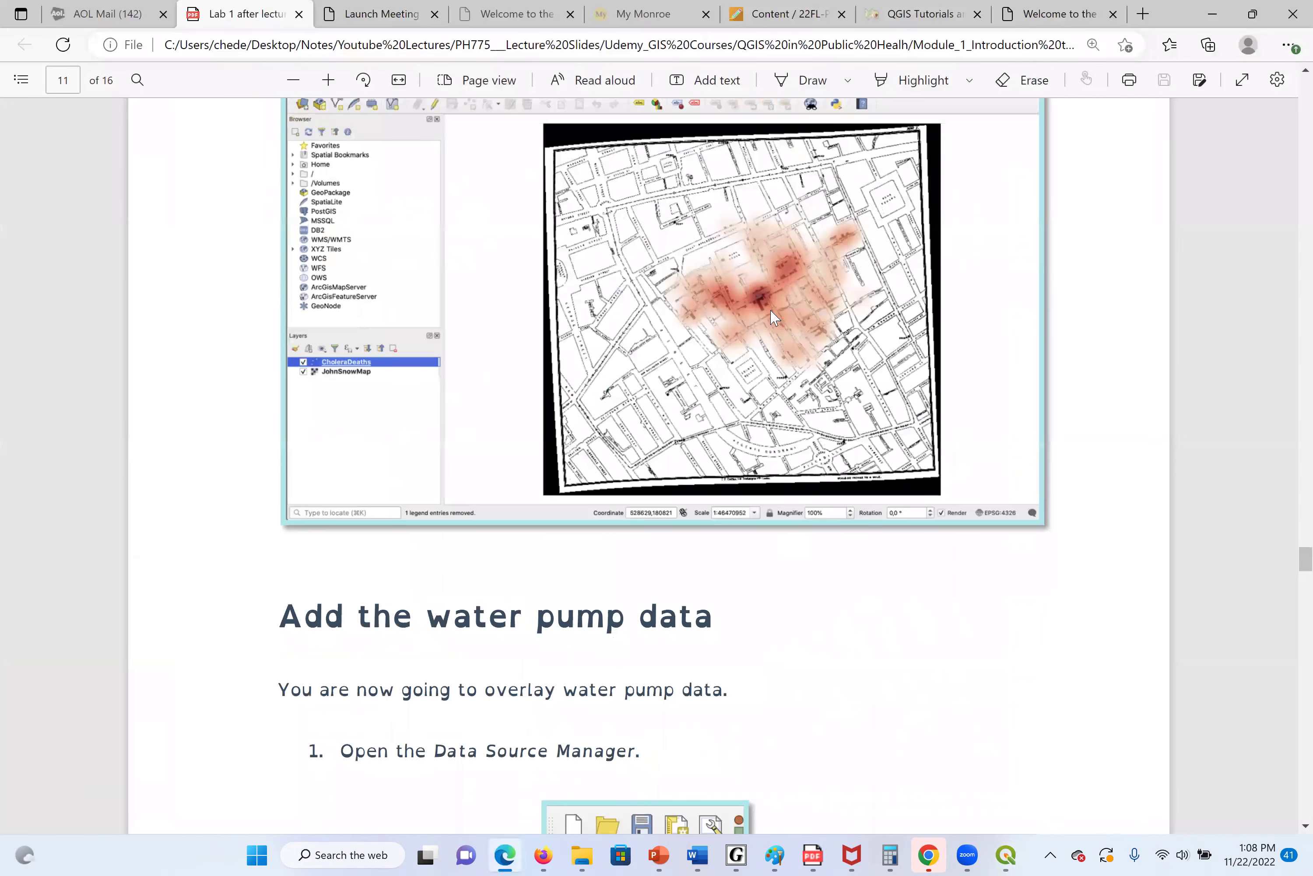
pyautogui.scroll(-1, 785, 360)
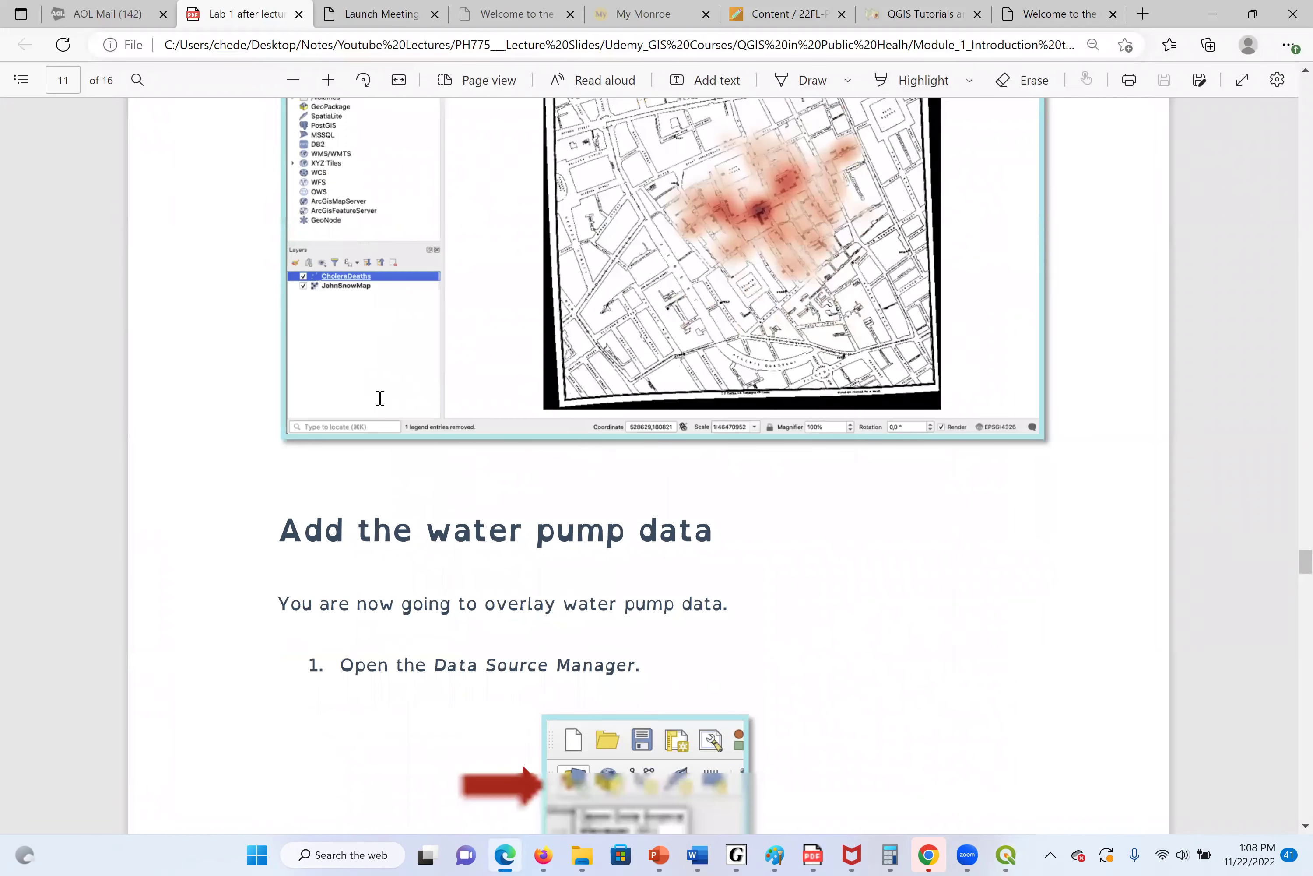
pyautogui.scroll(-2, 453, 413)
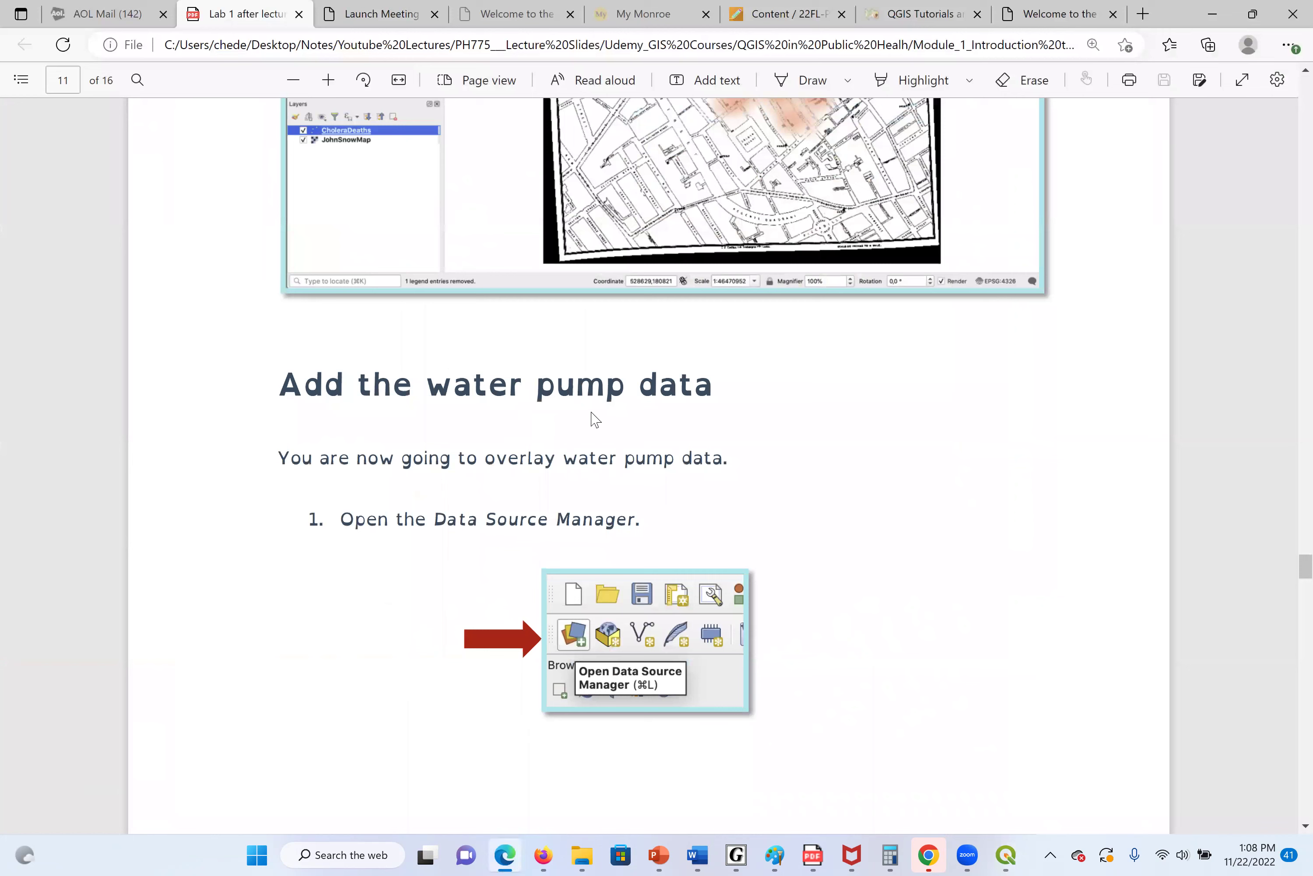
pyautogui.click(511, 856)
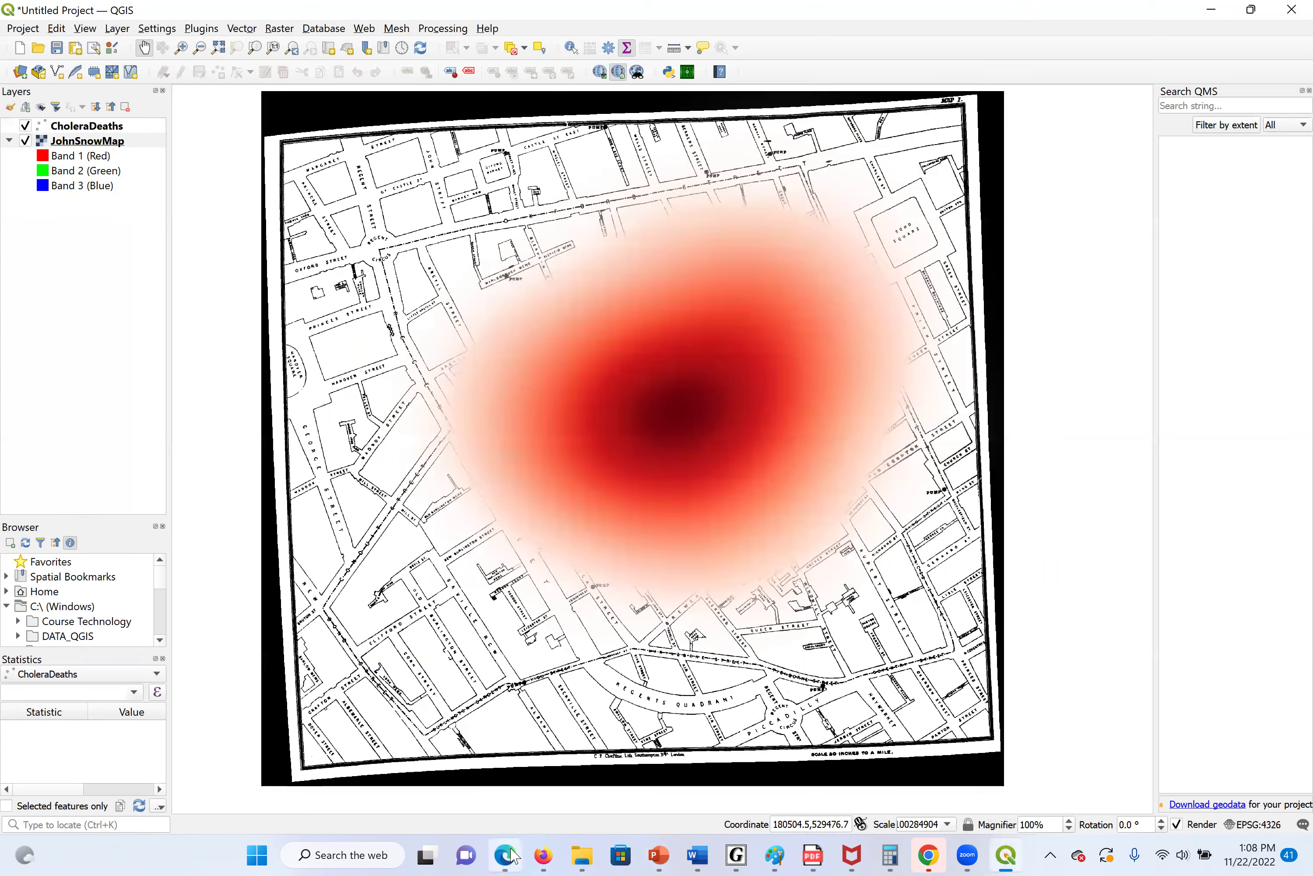
pyautogui.click(719, 394)
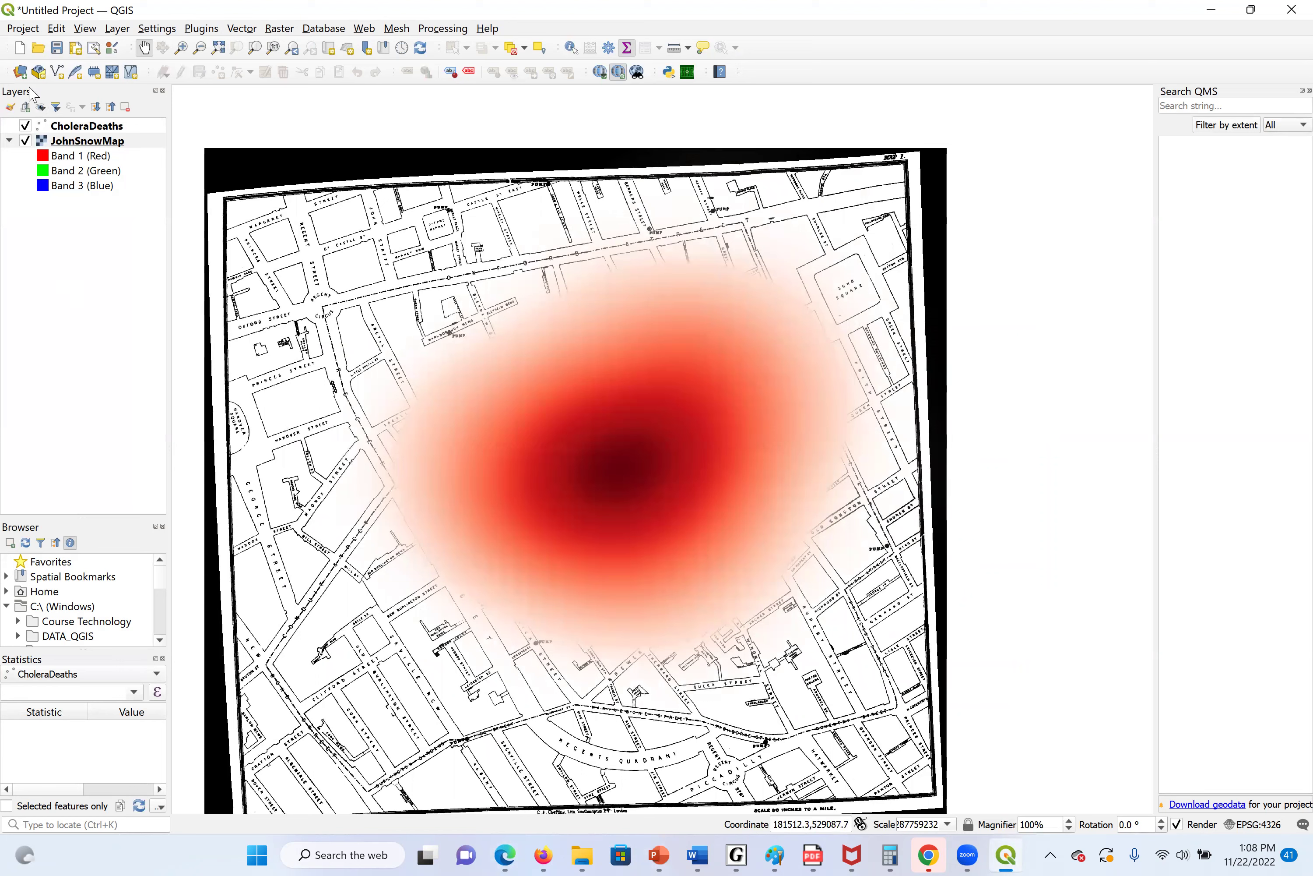
# Add Pumps.shp from M1T1\DATA\Pumps via Data Source Manager and pan to the whole map.
pyautogui.click(21, 73)
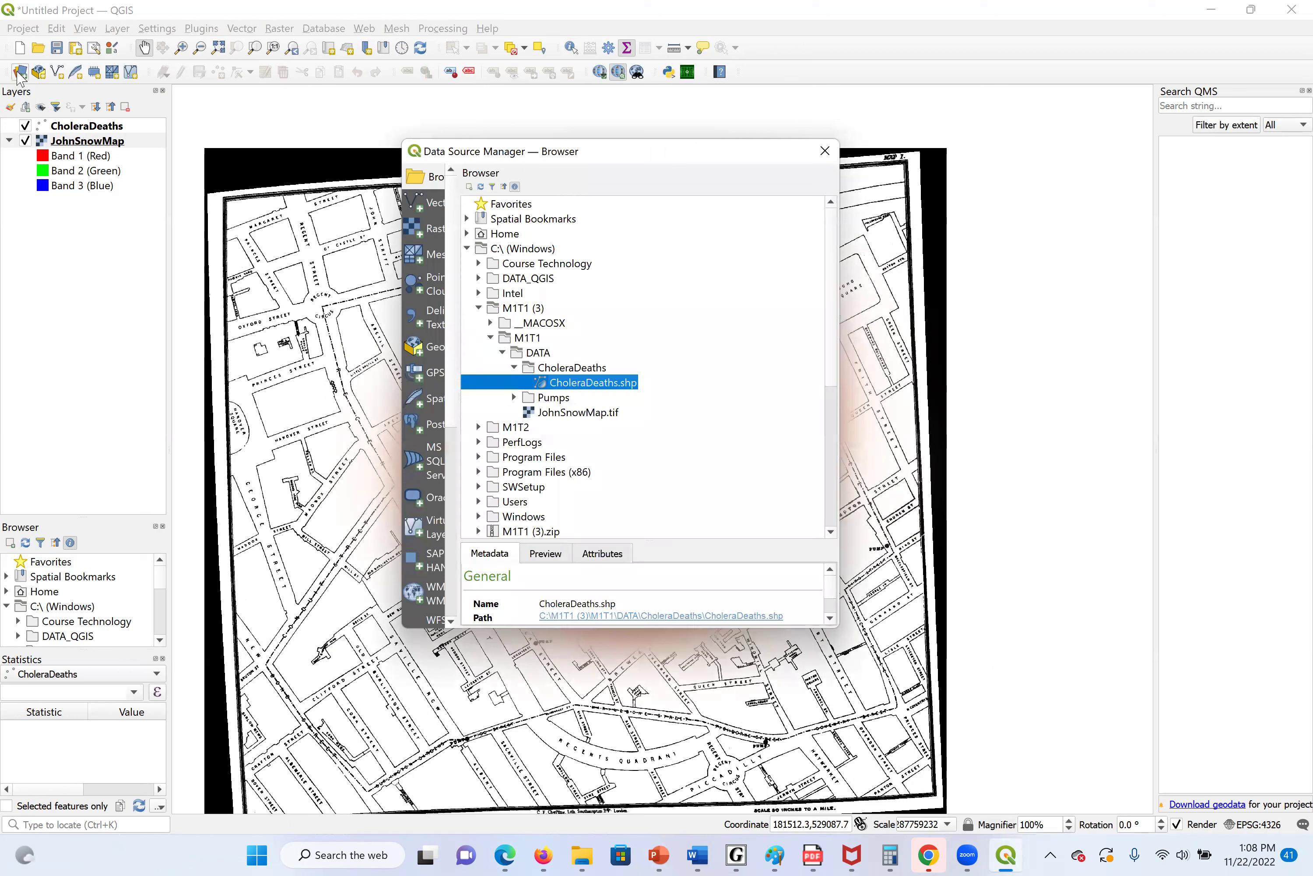
pyautogui.click(513, 396)
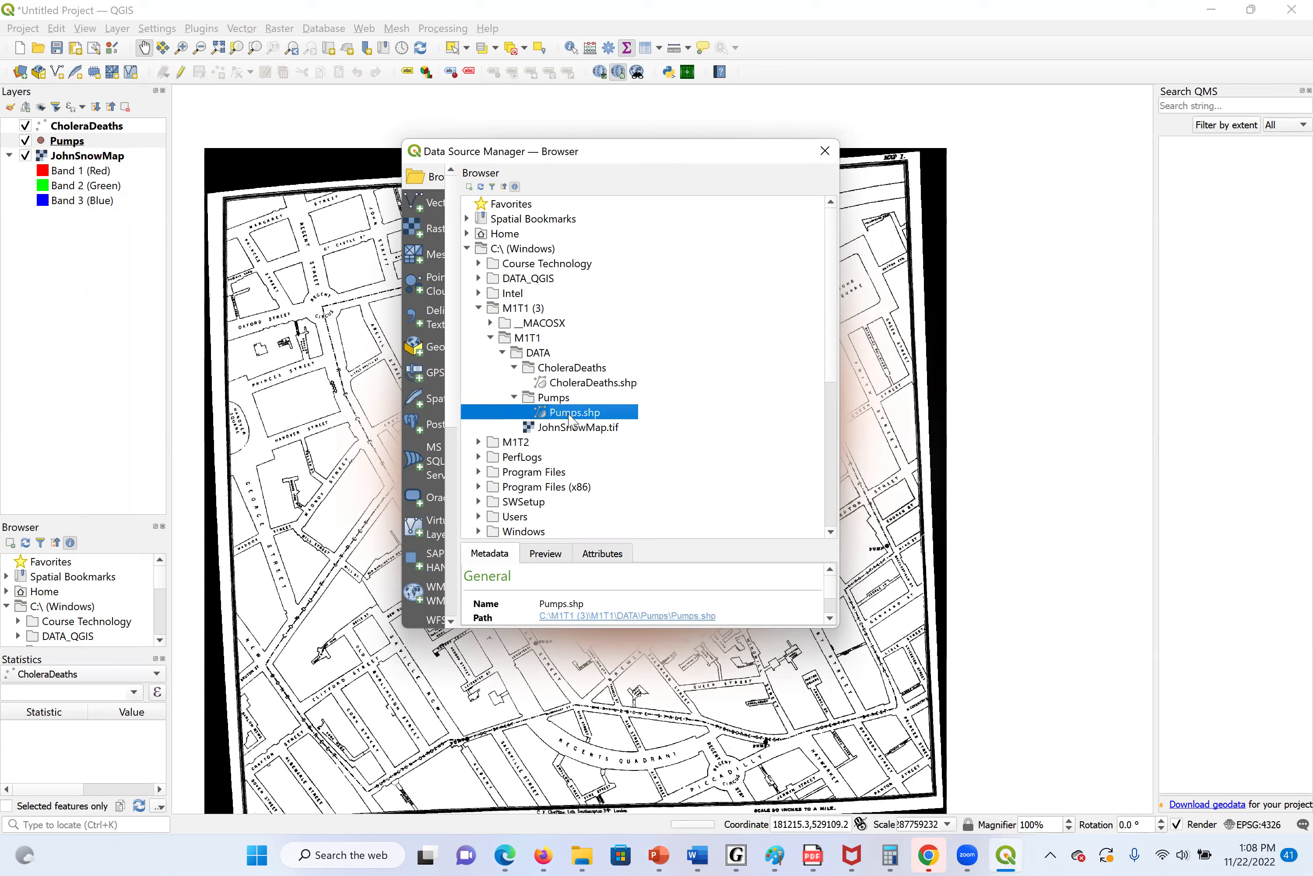
pyautogui.click(824, 151)
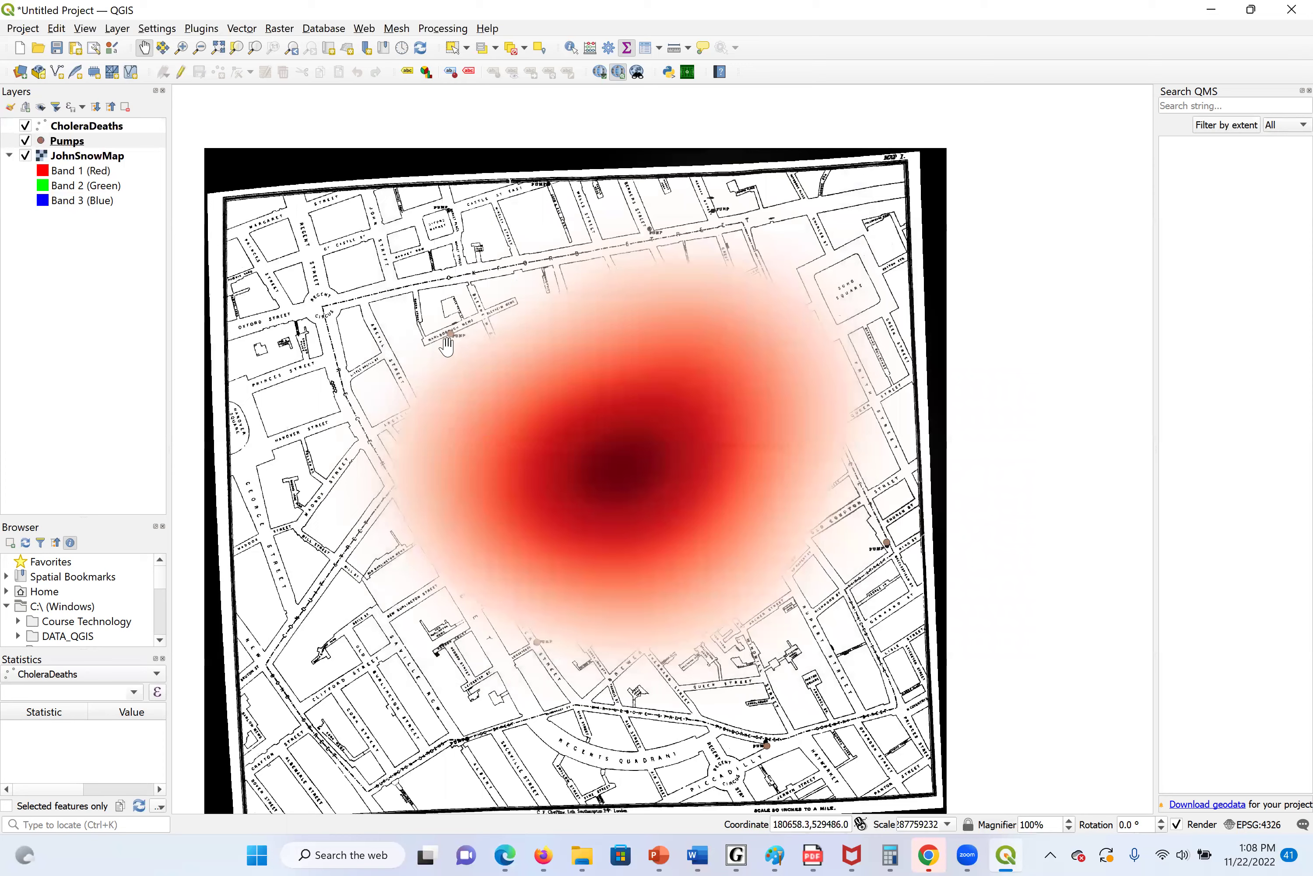
pyautogui.moveTo(446, 343); pyautogui.dragTo(530, 283)
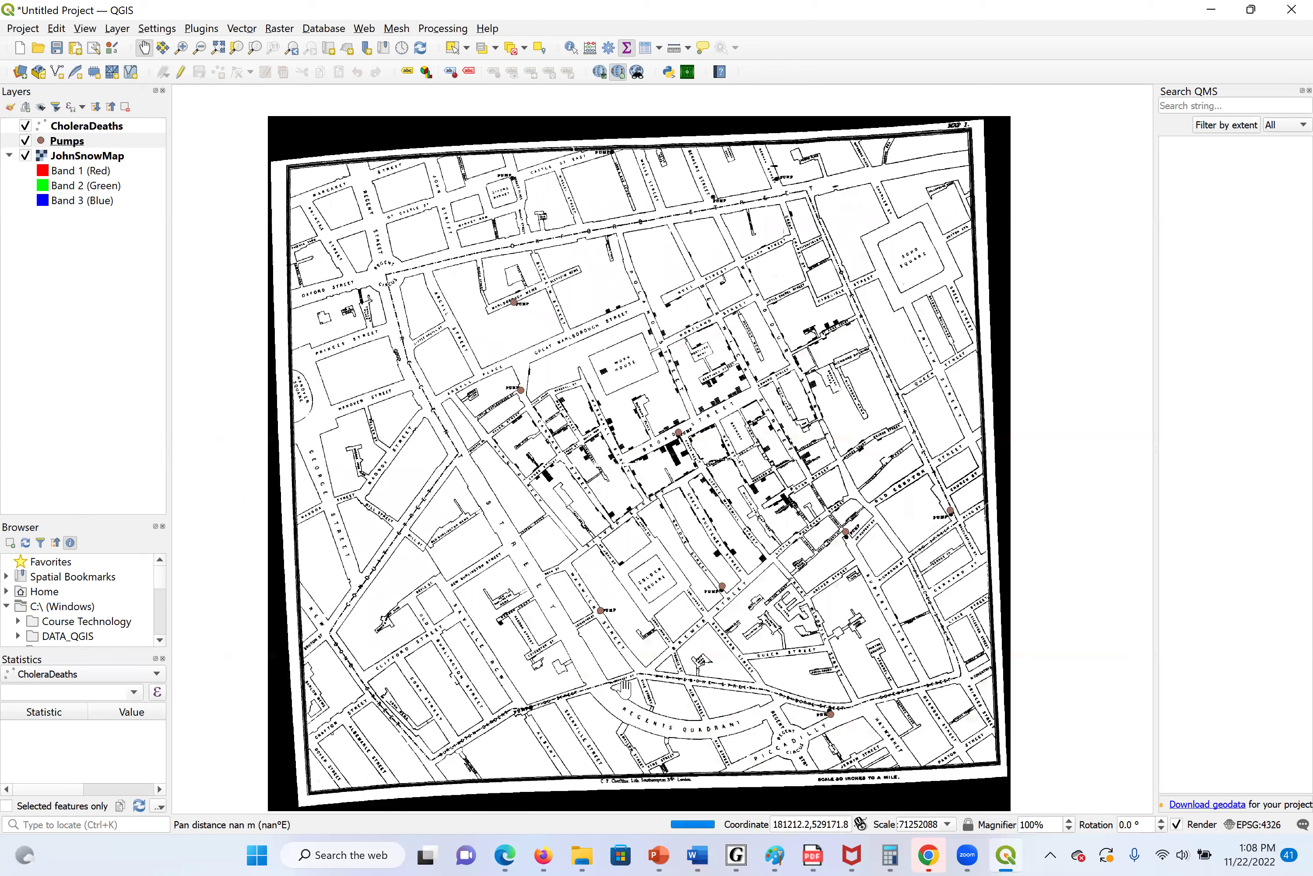
# Scroll the Edge handout to step 9 on page 15 about adding the Pumps layer.
pyautogui.moveTo(558, 855)
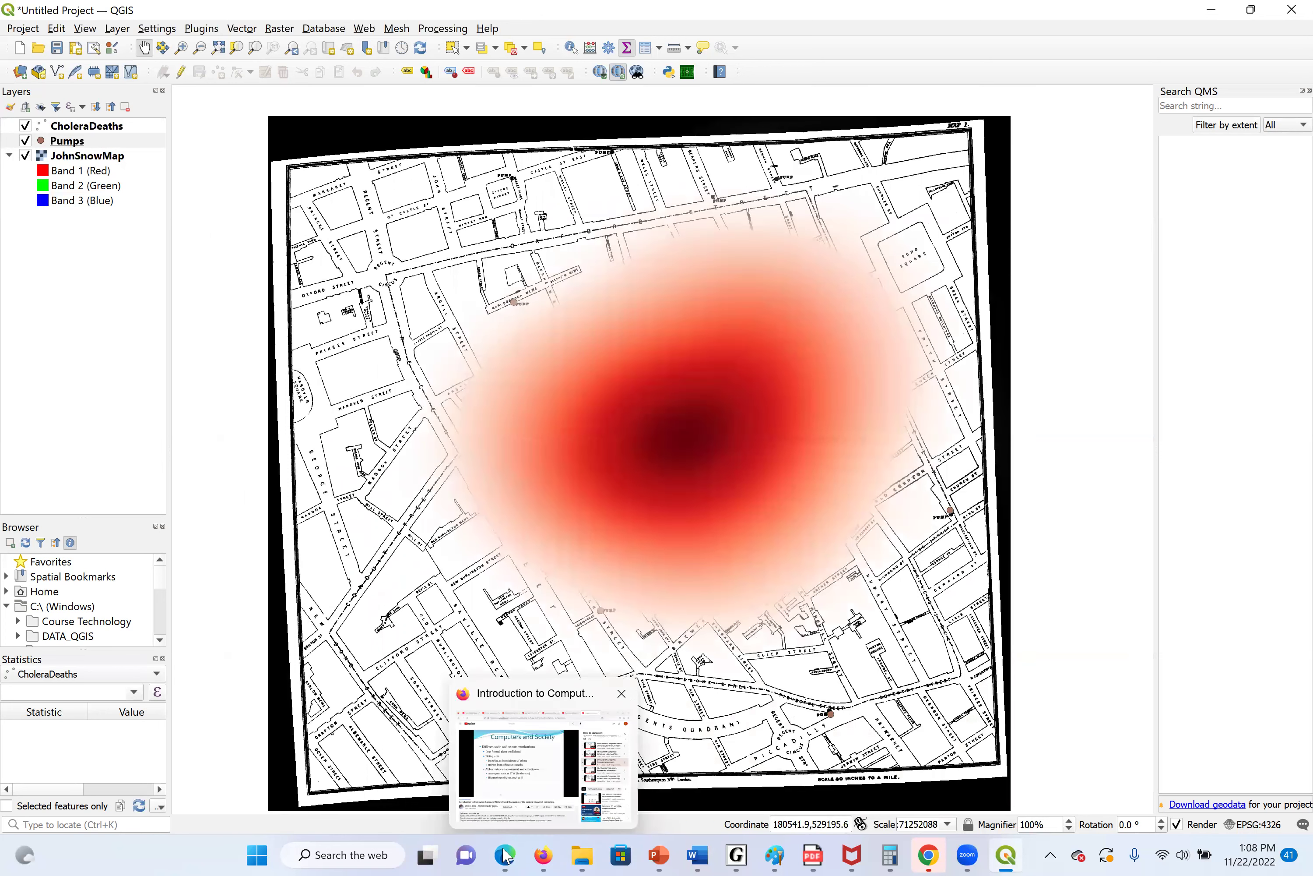
pyautogui.click(504, 856)
pyautogui.scroll(-10, 851, 703)
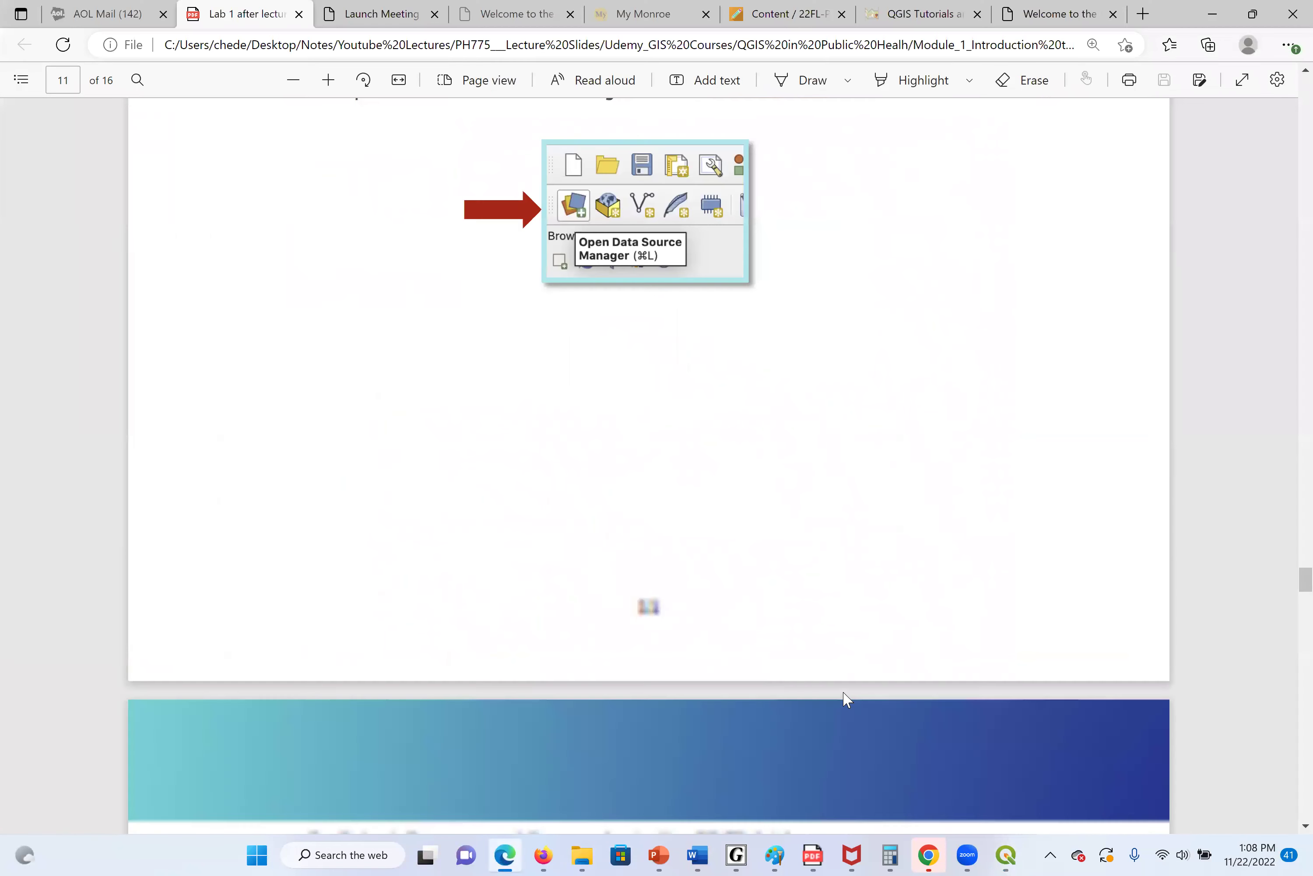
pyautogui.scroll(-5, 845, 700)
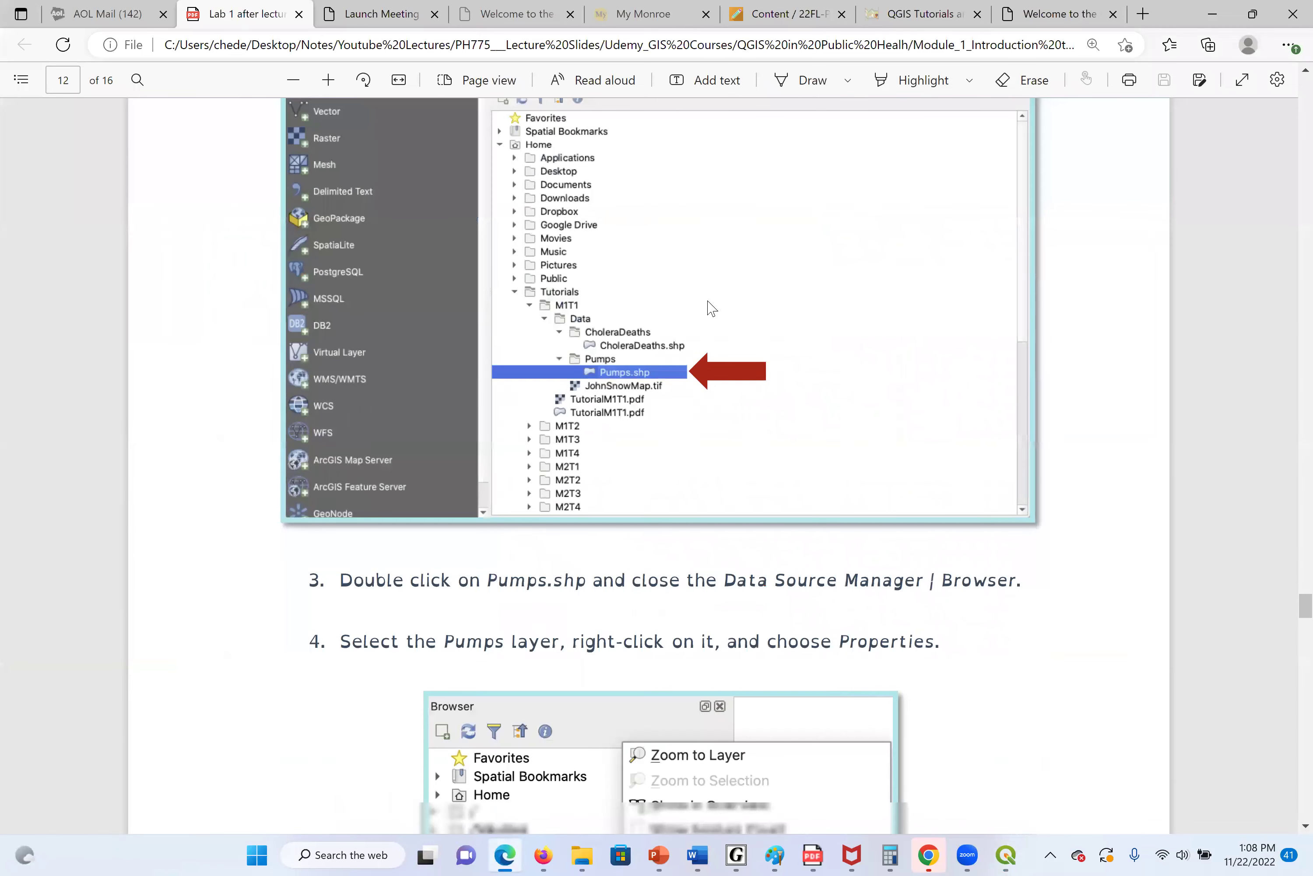
pyautogui.scroll(-8, 746, 590)
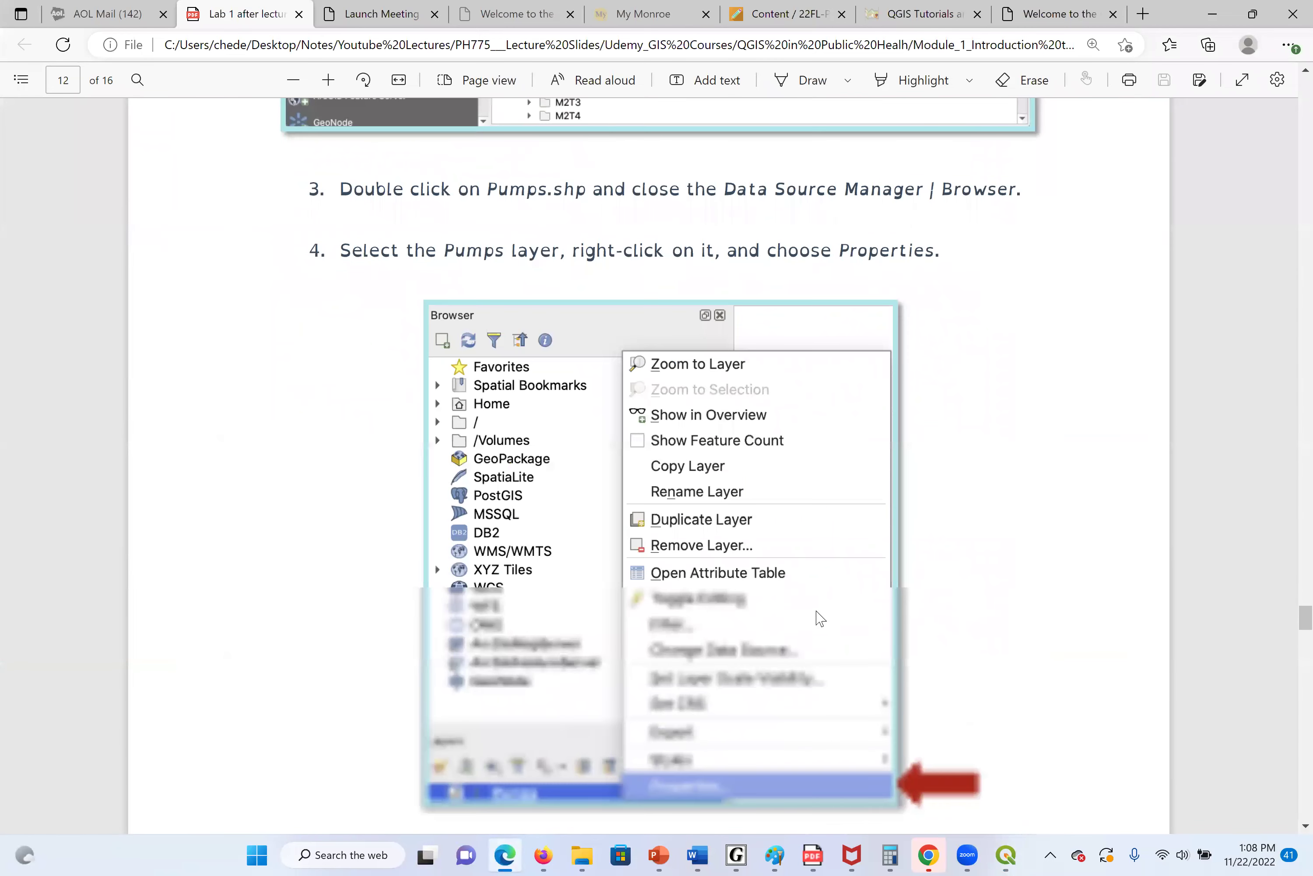
pyautogui.scroll(-10, 823, 611)
pyautogui.scroll(6, 822, 610)
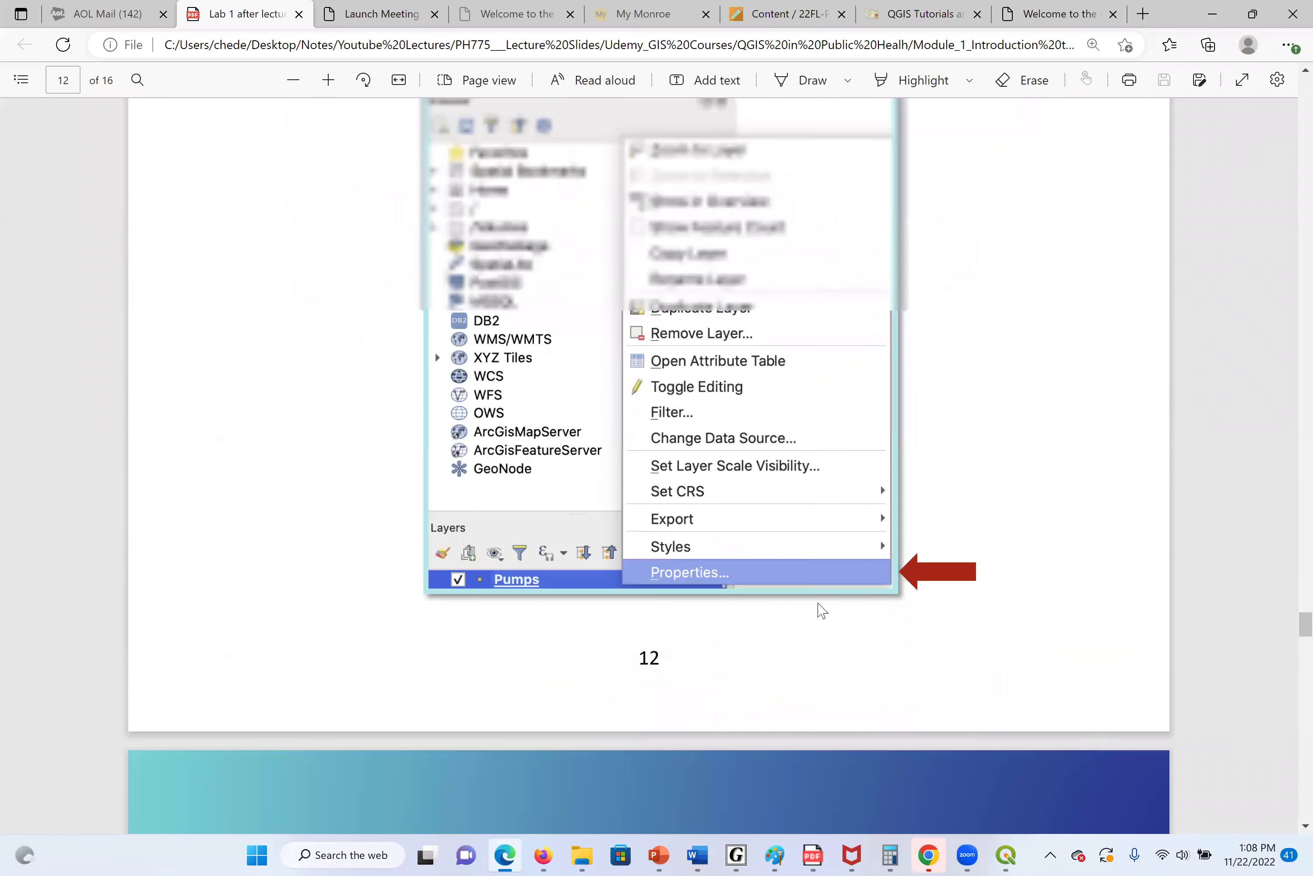
pyautogui.scroll(3, 822, 610)
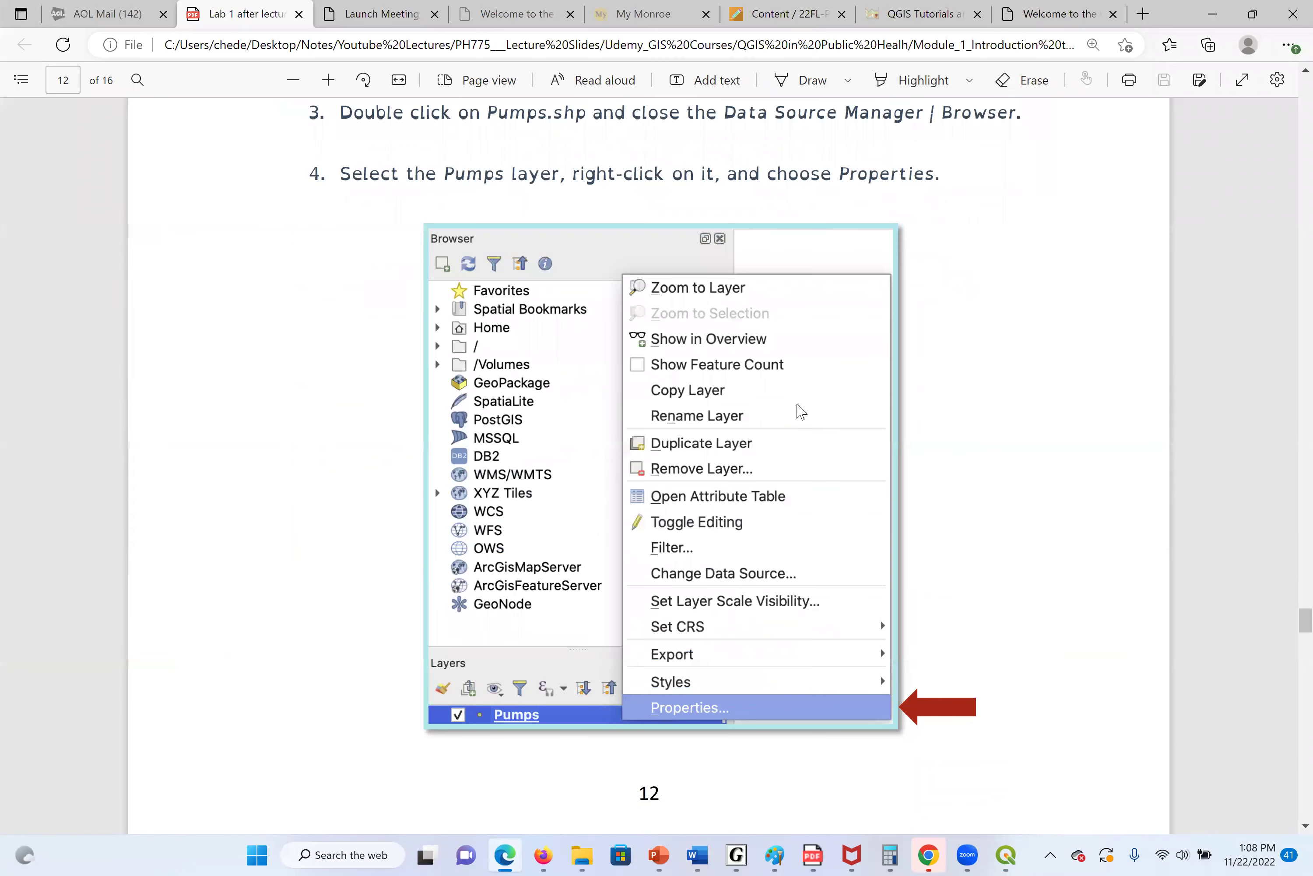
pyautogui.scroll(-5, 749, 624)
pyautogui.scroll(-15, 748, 624)
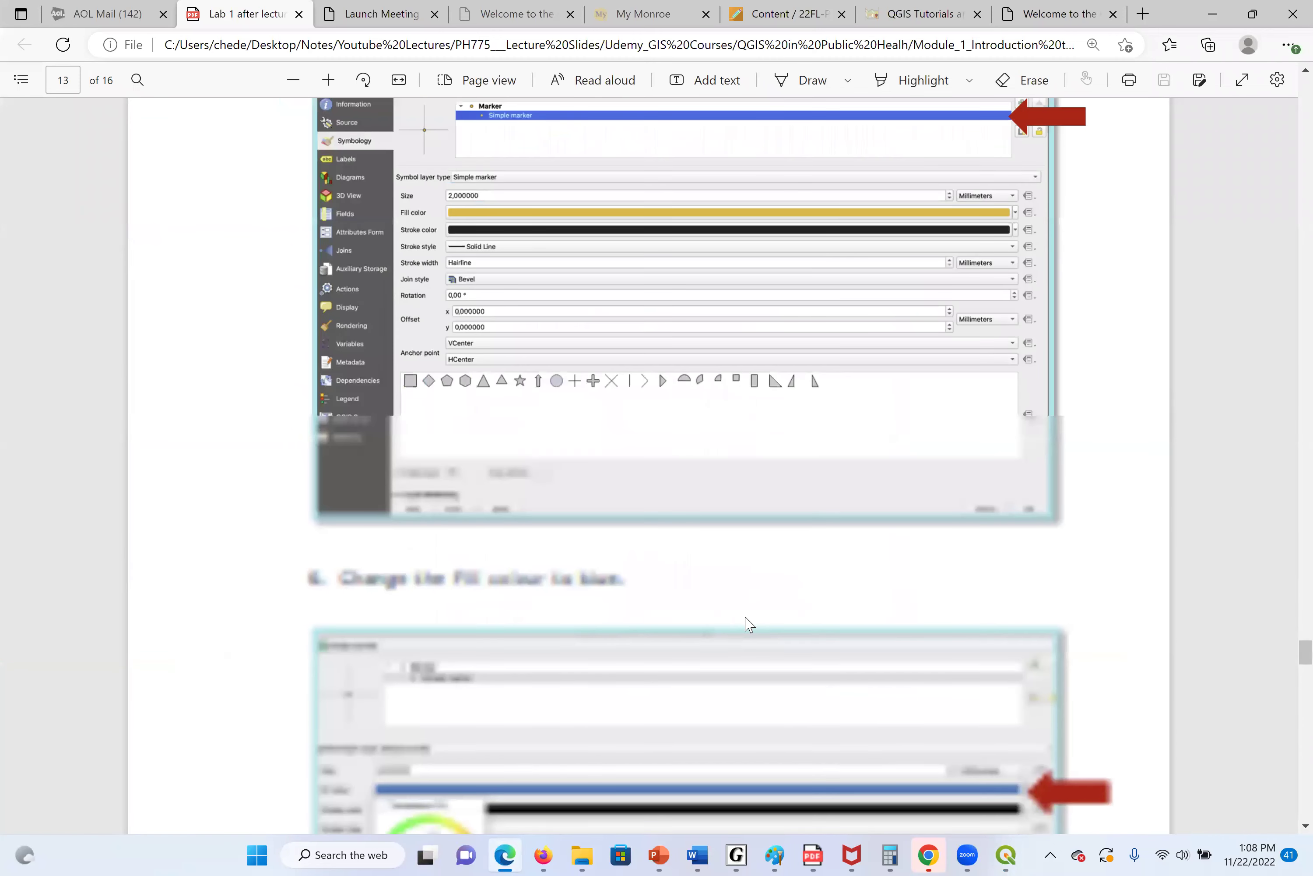
pyautogui.scroll(2, 748, 624)
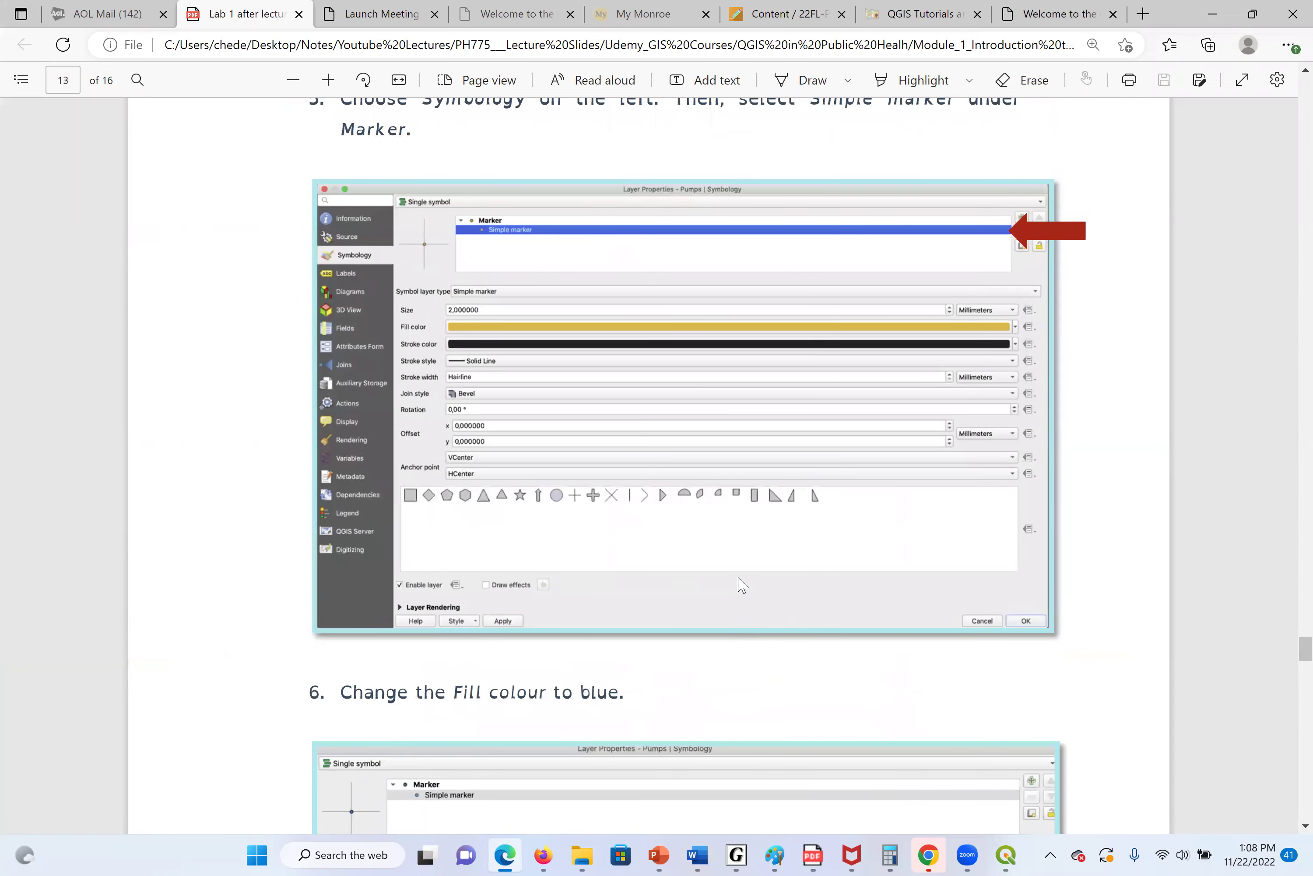
pyautogui.scroll(-15, 684, 695)
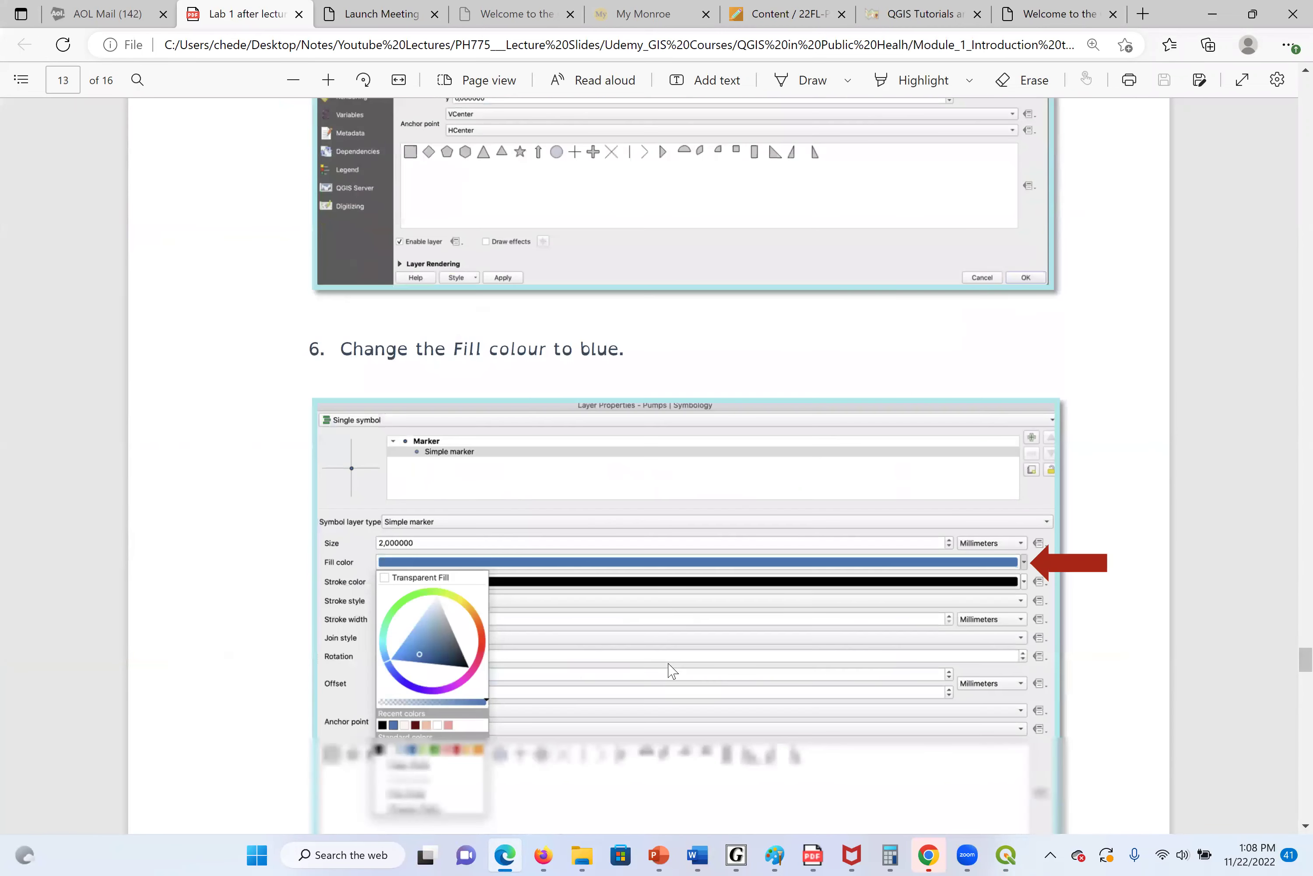
pyautogui.scroll(-15, 666, 664)
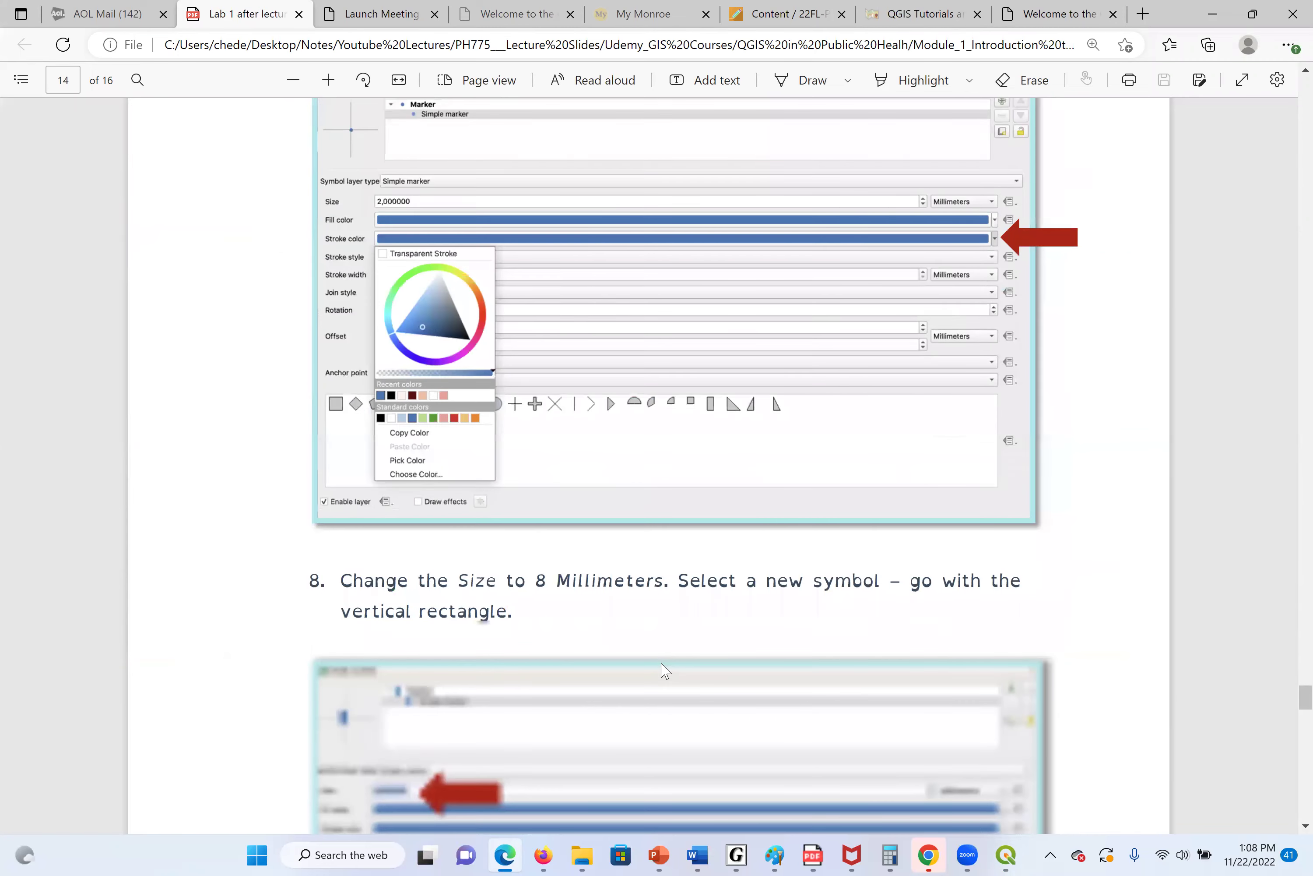
pyautogui.scroll(-5, 660, 665)
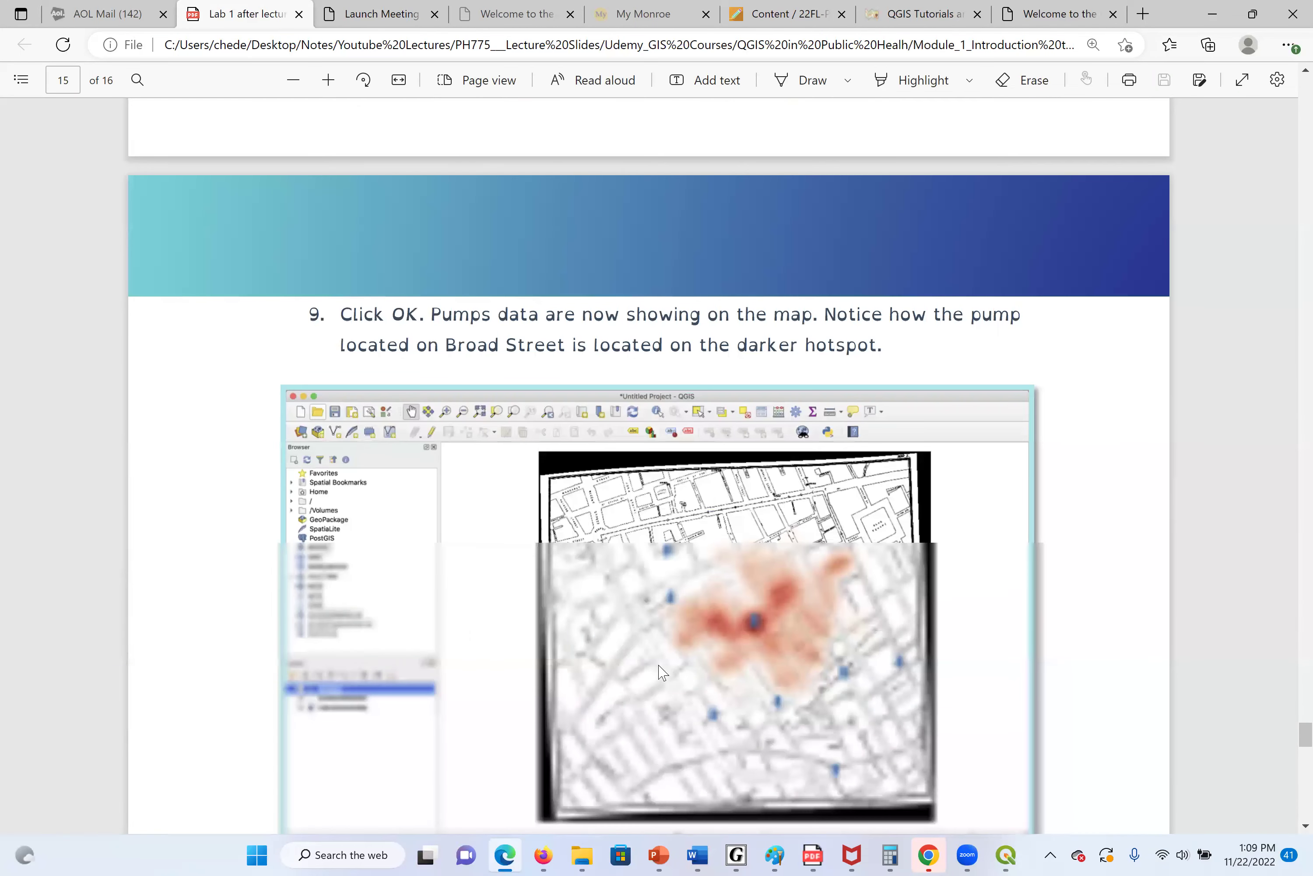
pyautogui.scroll(-4, 661, 669)
pyautogui.scroll(2, 742, 499)
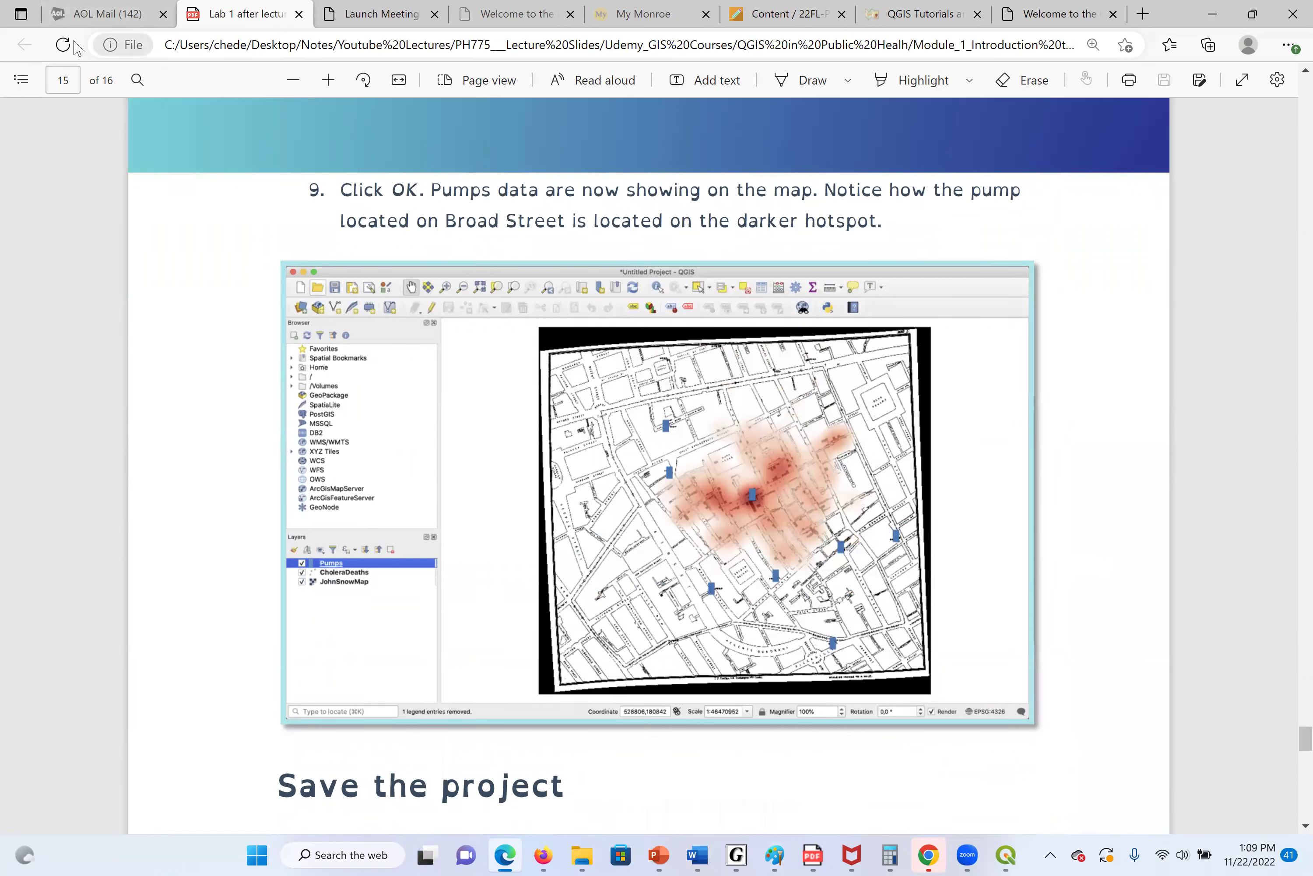
# In Pumps symbology, try a blue colour, then choose the red 'effect drop shadow' marker at 7.2 mm.
pyautogui.click(1010, 856)
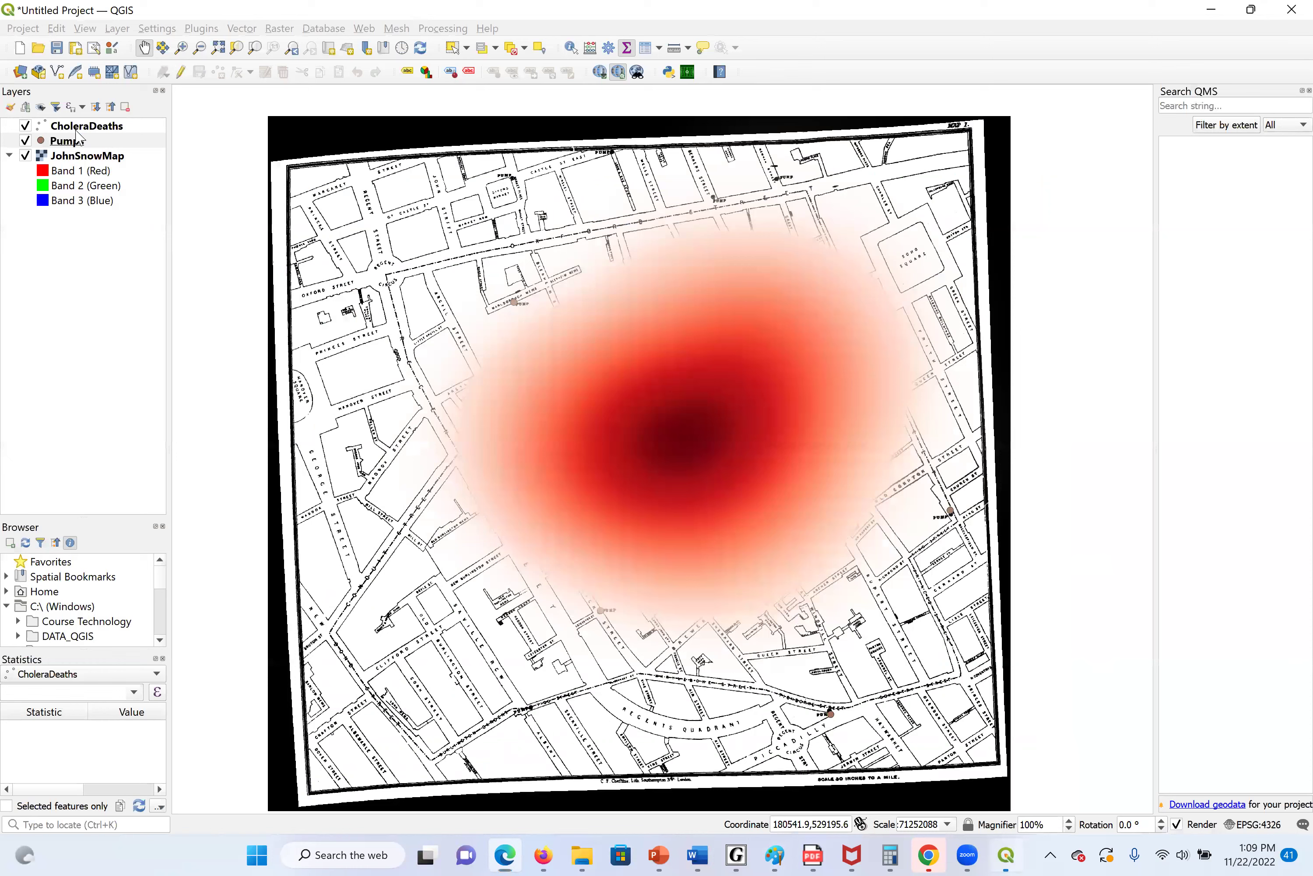
pyautogui.rightClick(72, 144)
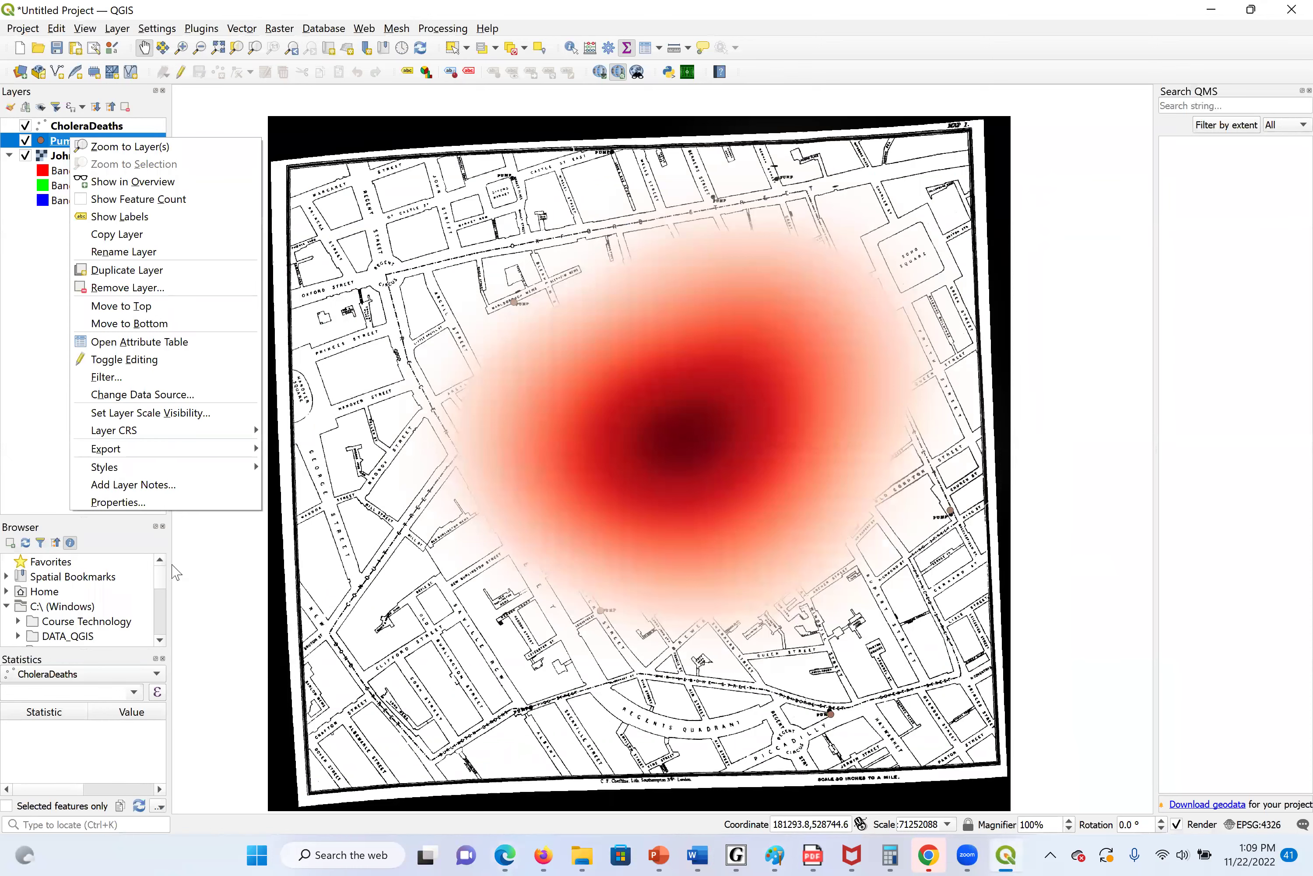
pyautogui.click(140, 504)
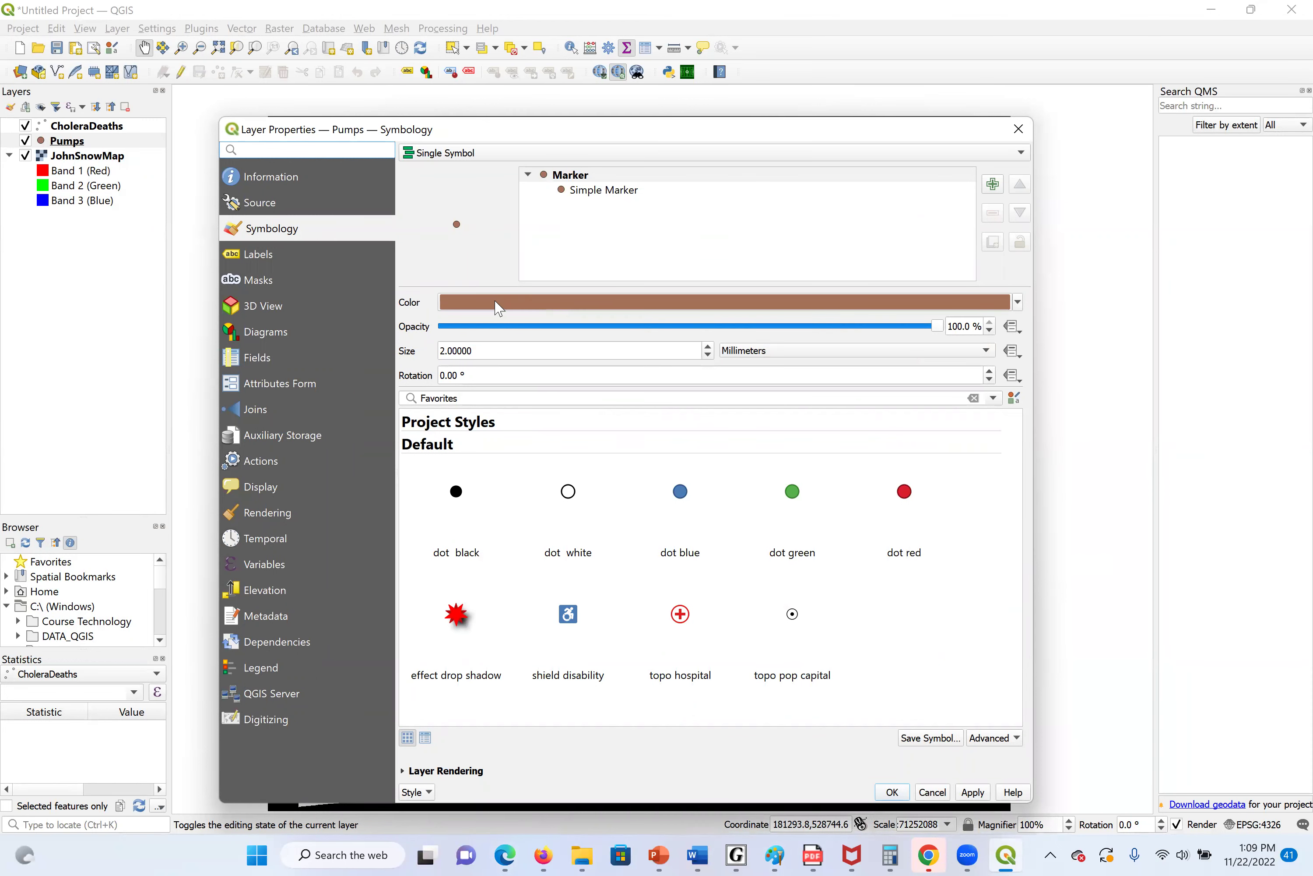
pyautogui.click(1018, 303)
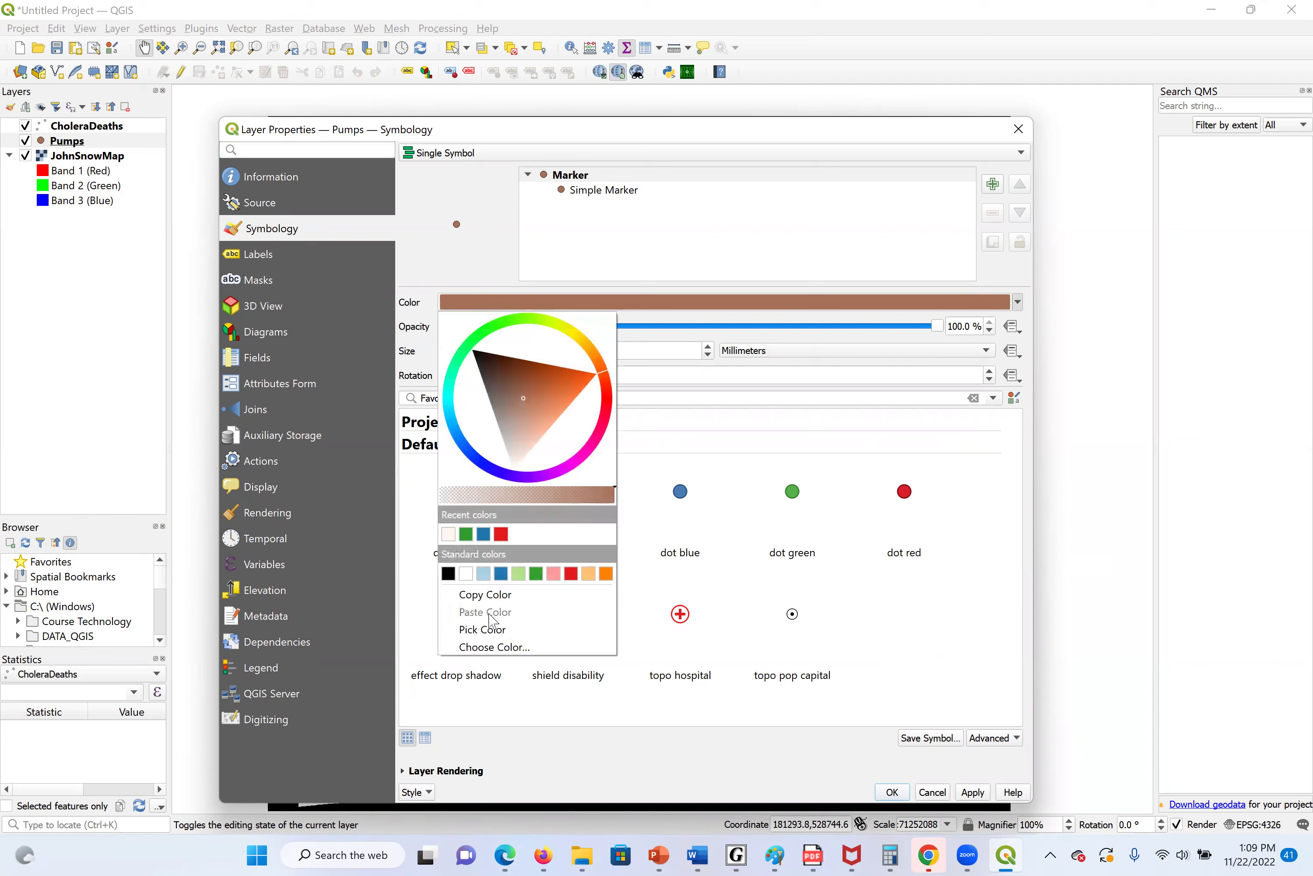
pyautogui.click(501, 574)
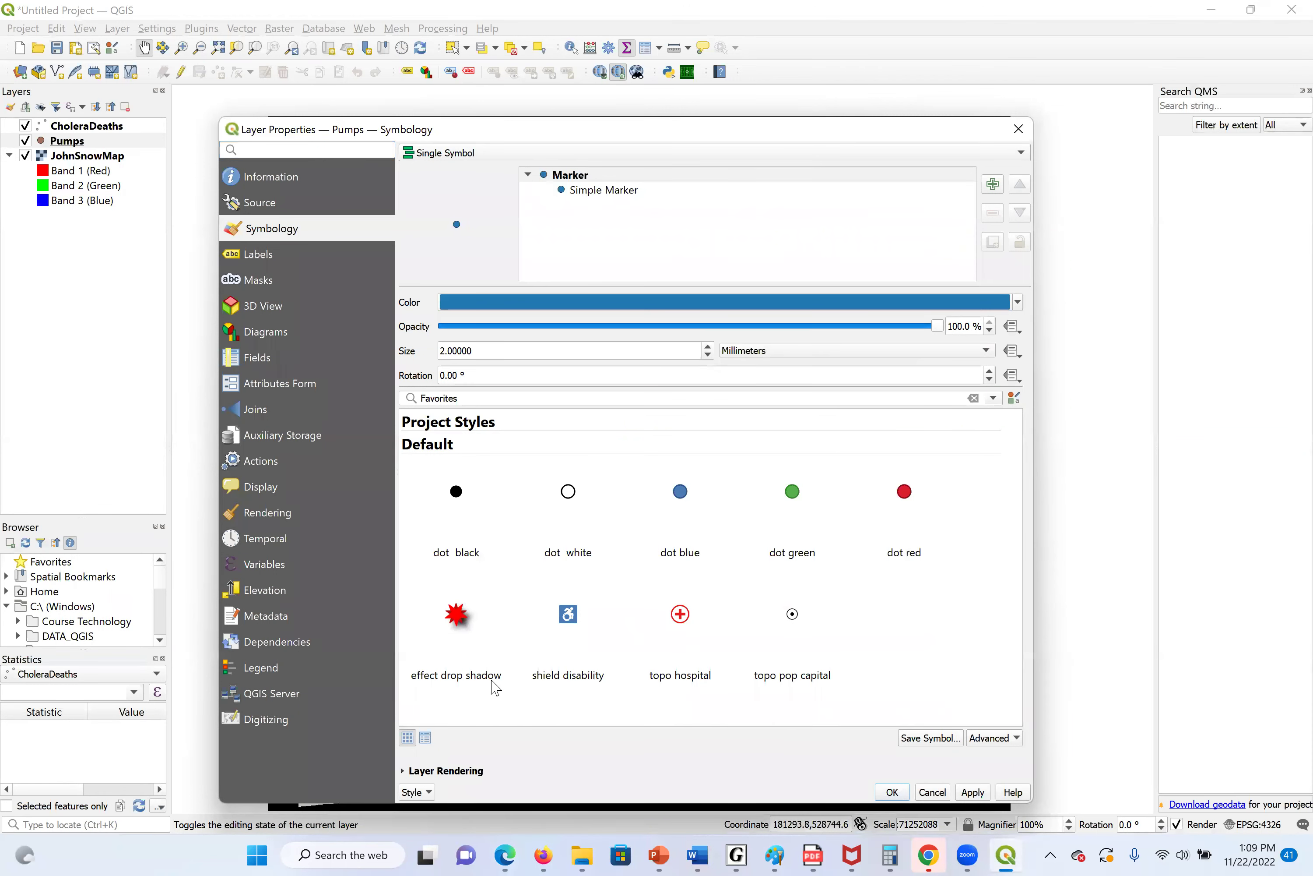
pyautogui.click(458, 622)
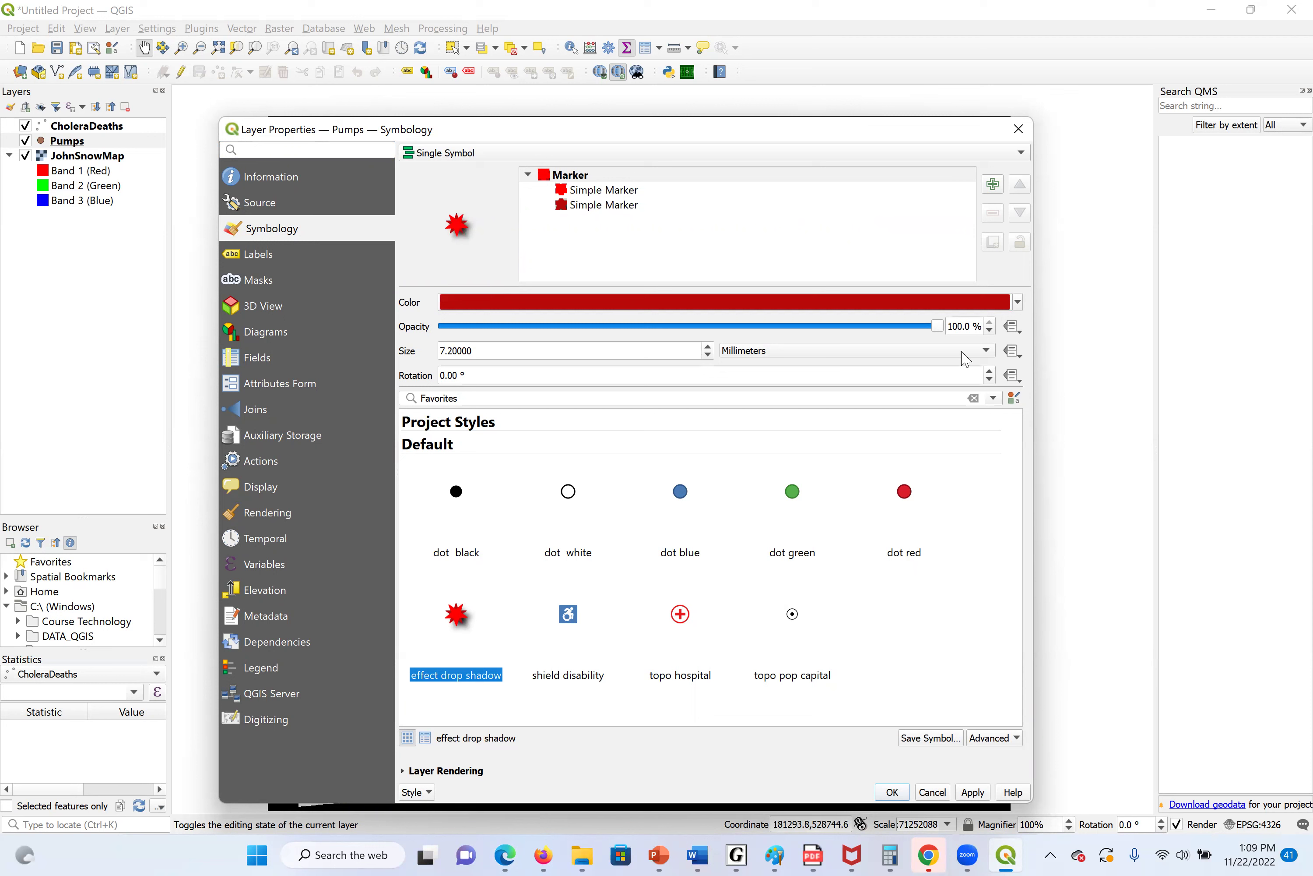
# Set the pump marker size to 20, apply, close properties, and nudge the map upward.
pyautogui.click(949, 325)
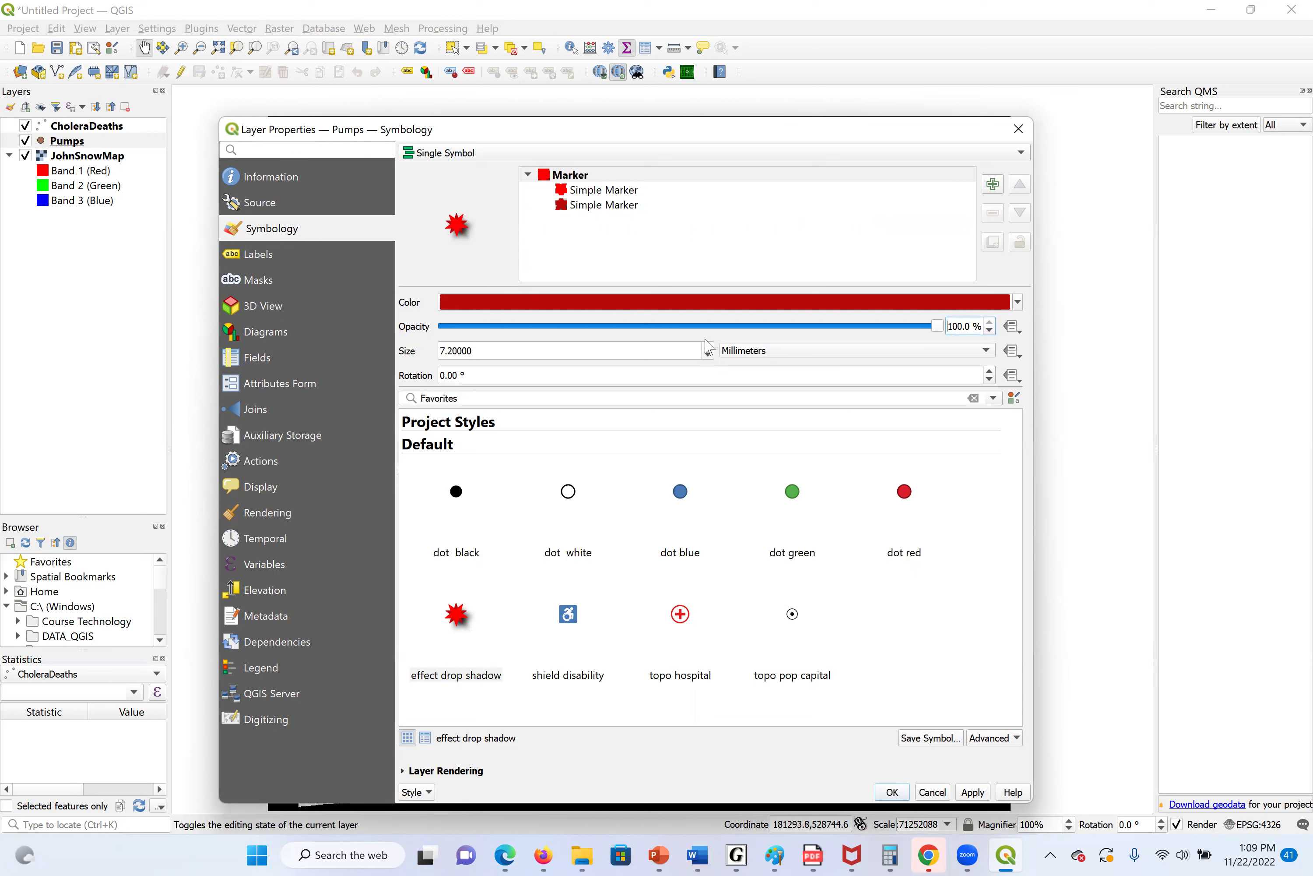
pyautogui.click(611, 347)
pyautogui.doubleClick(538, 350)
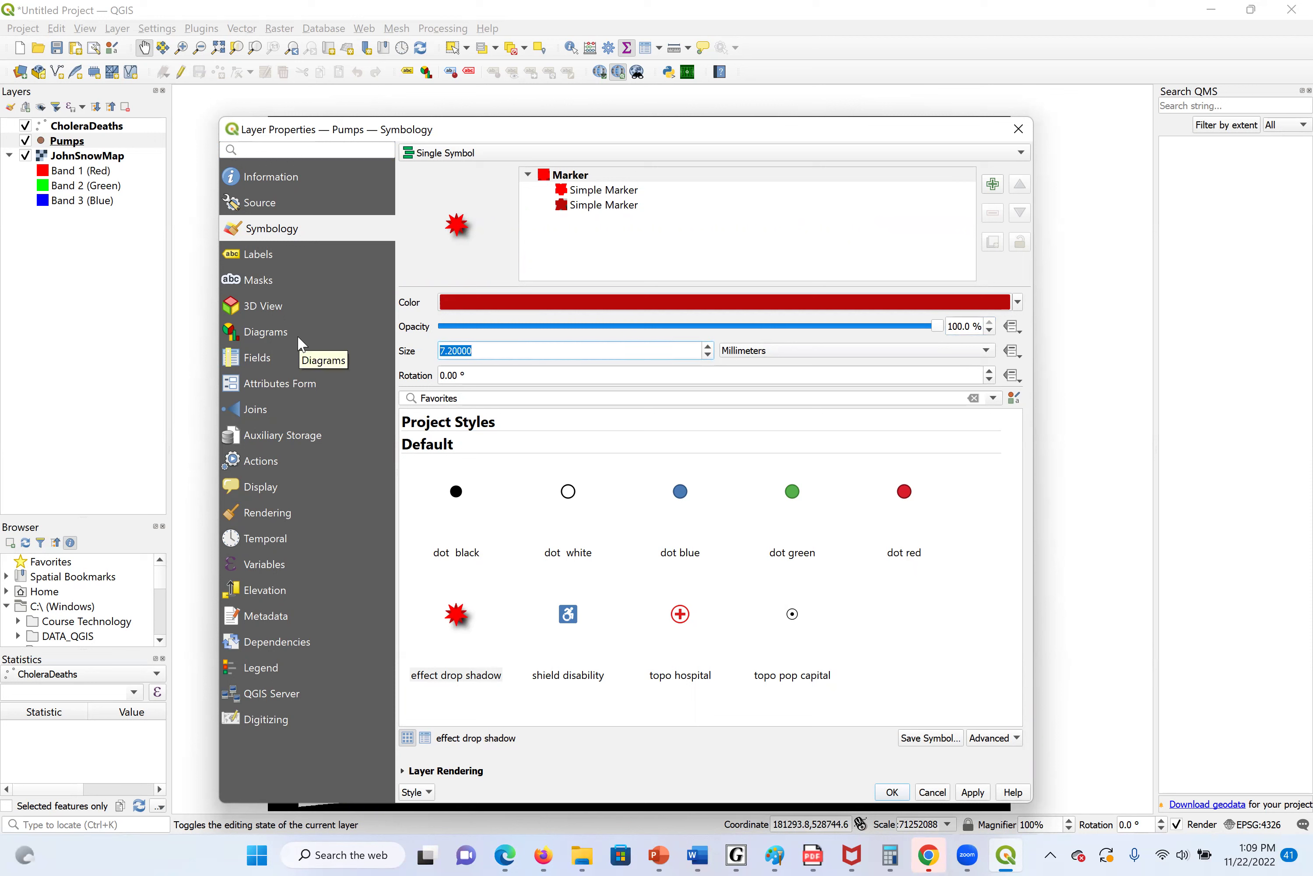
pyautogui.write('2')
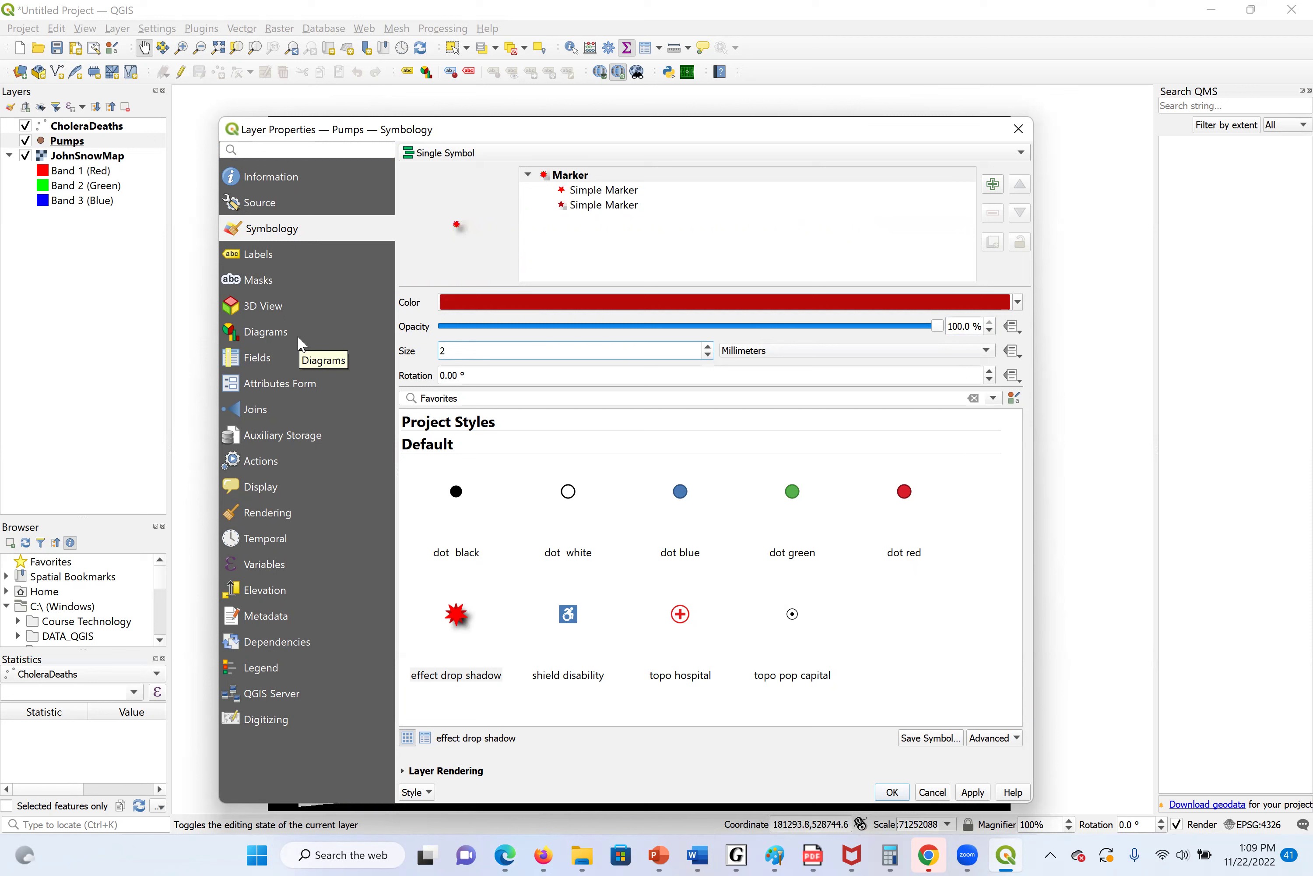
pyautogui.write('0')
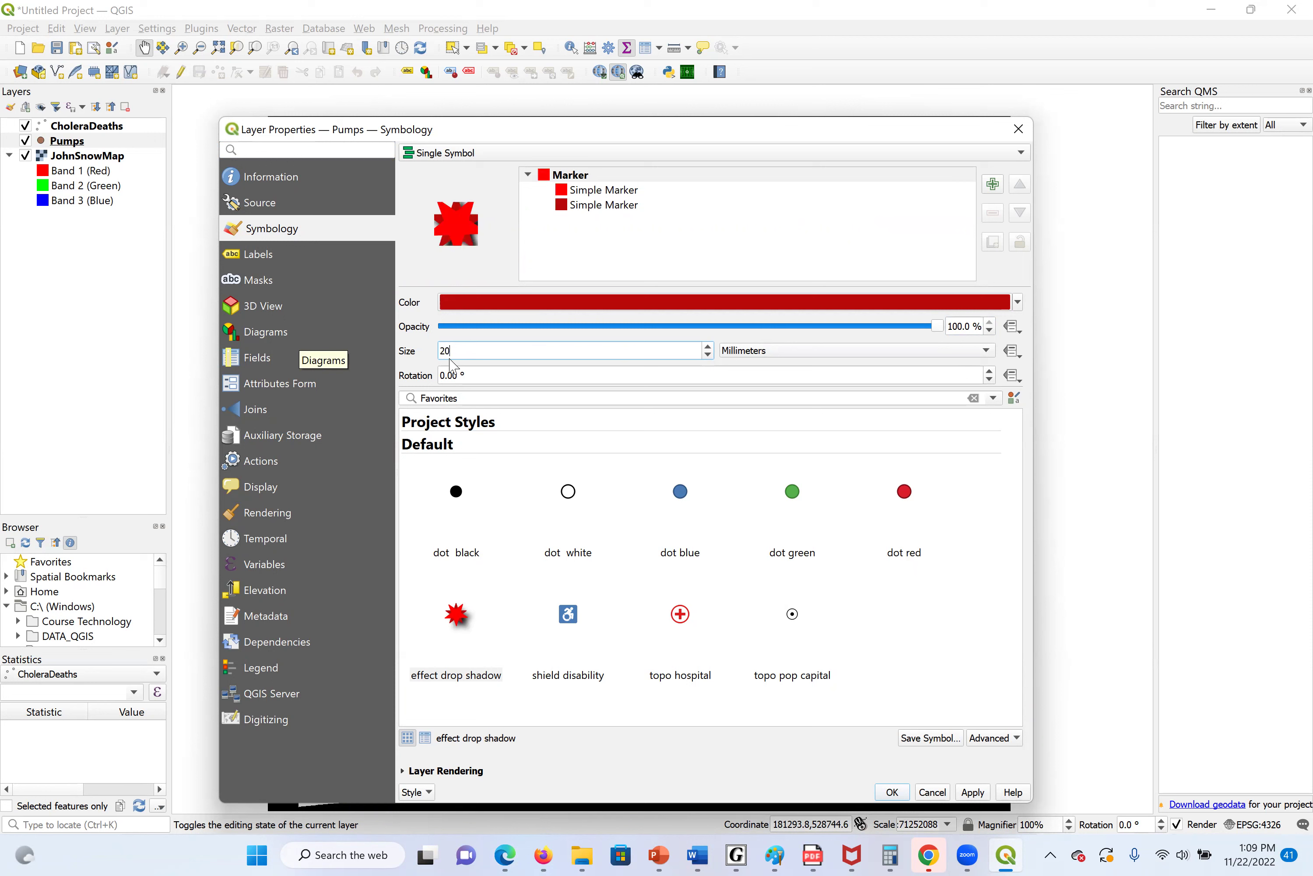
pyautogui.click(974, 794)
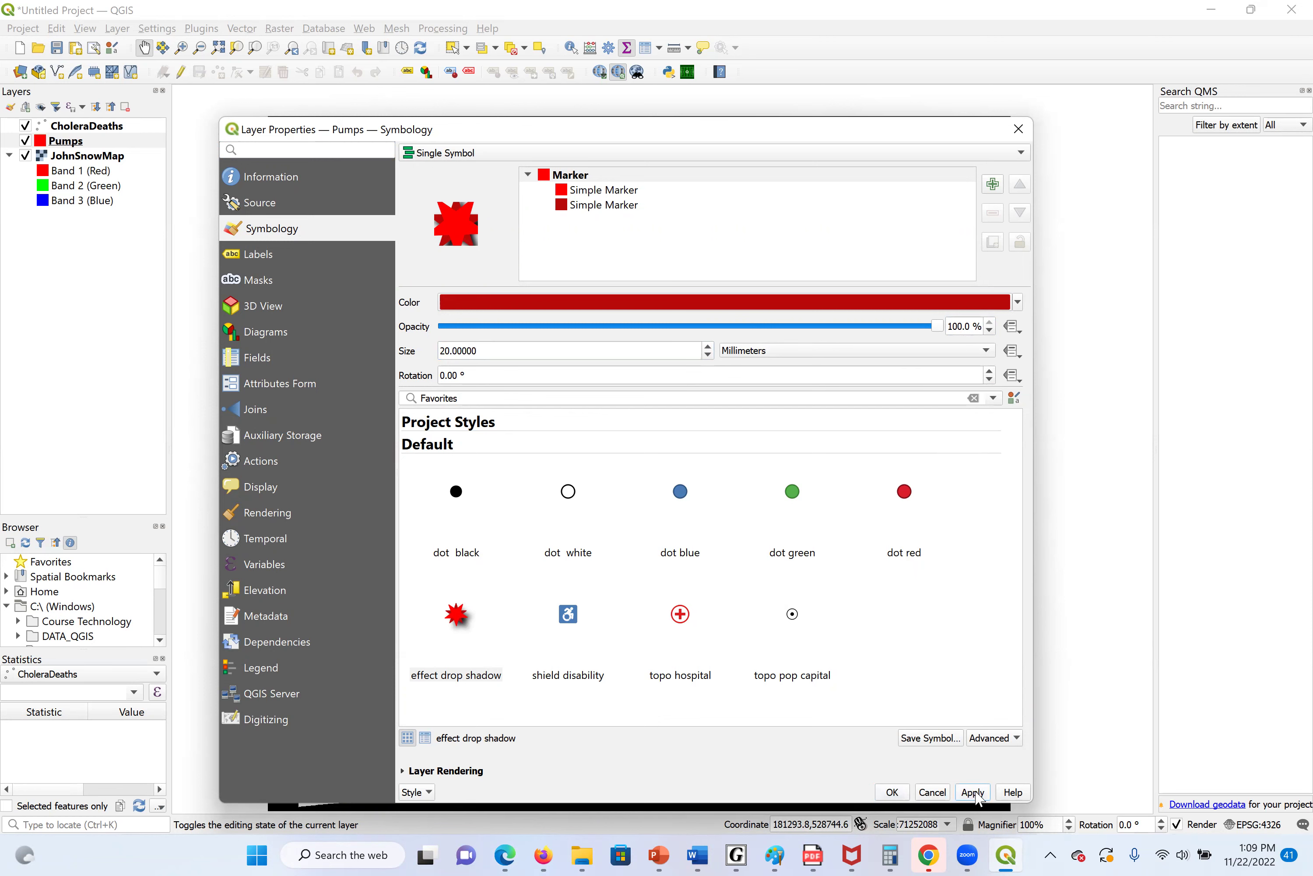
pyautogui.click(892, 794)
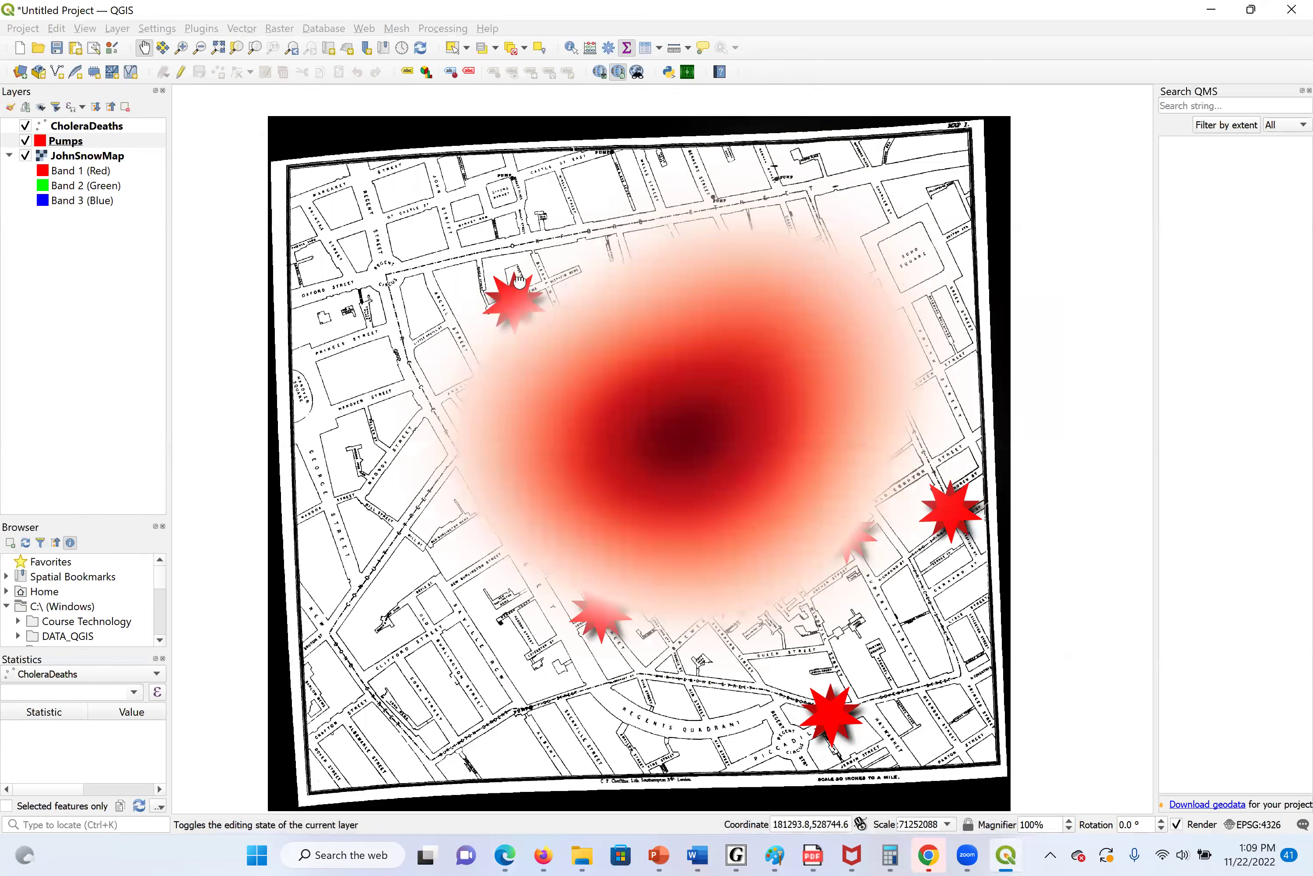
pyautogui.moveTo(795, 615); pyautogui.dragTo(797, 597)
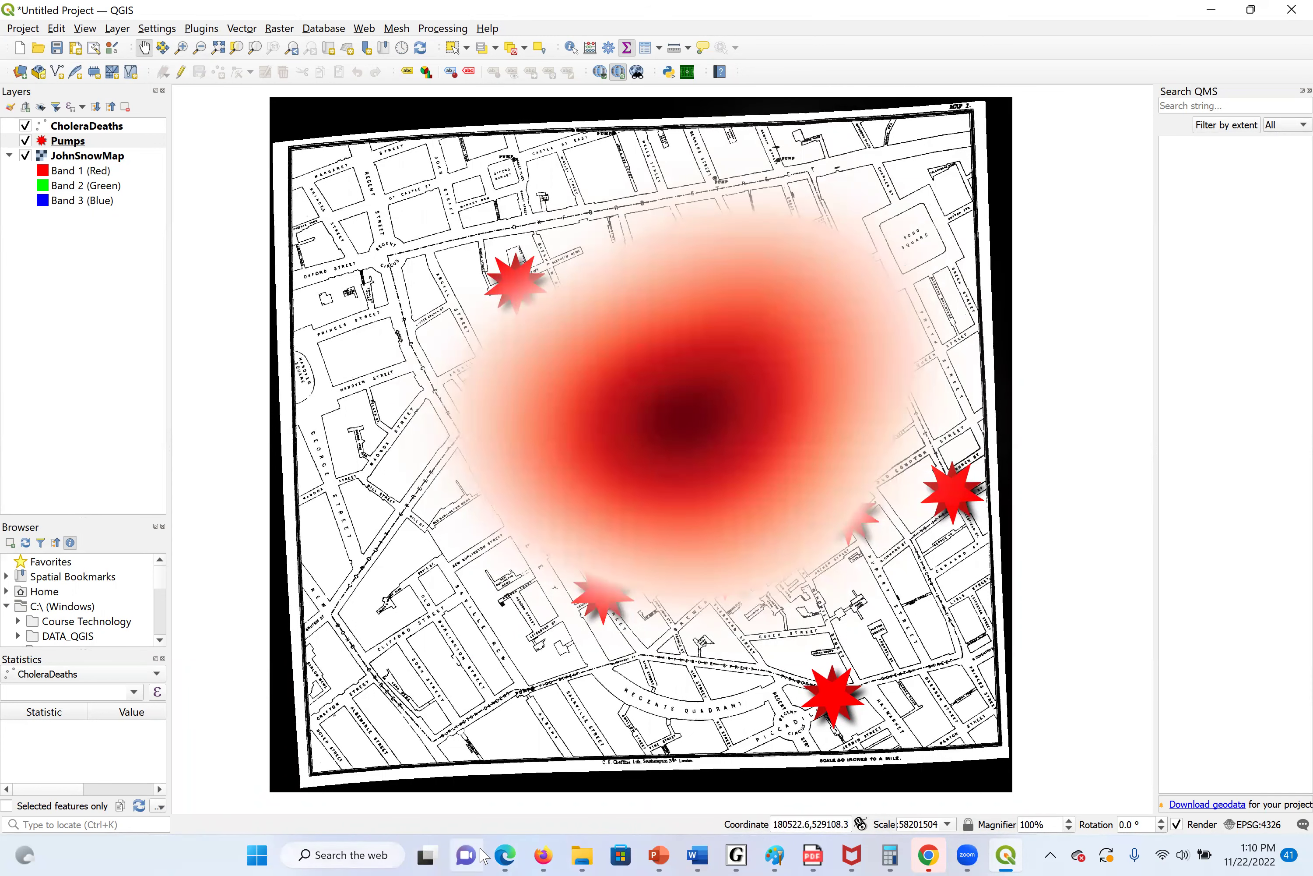
# Scroll the Edge handout through the Save the project steps to the Congratulations text on page 16.
pyautogui.click(505, 855)
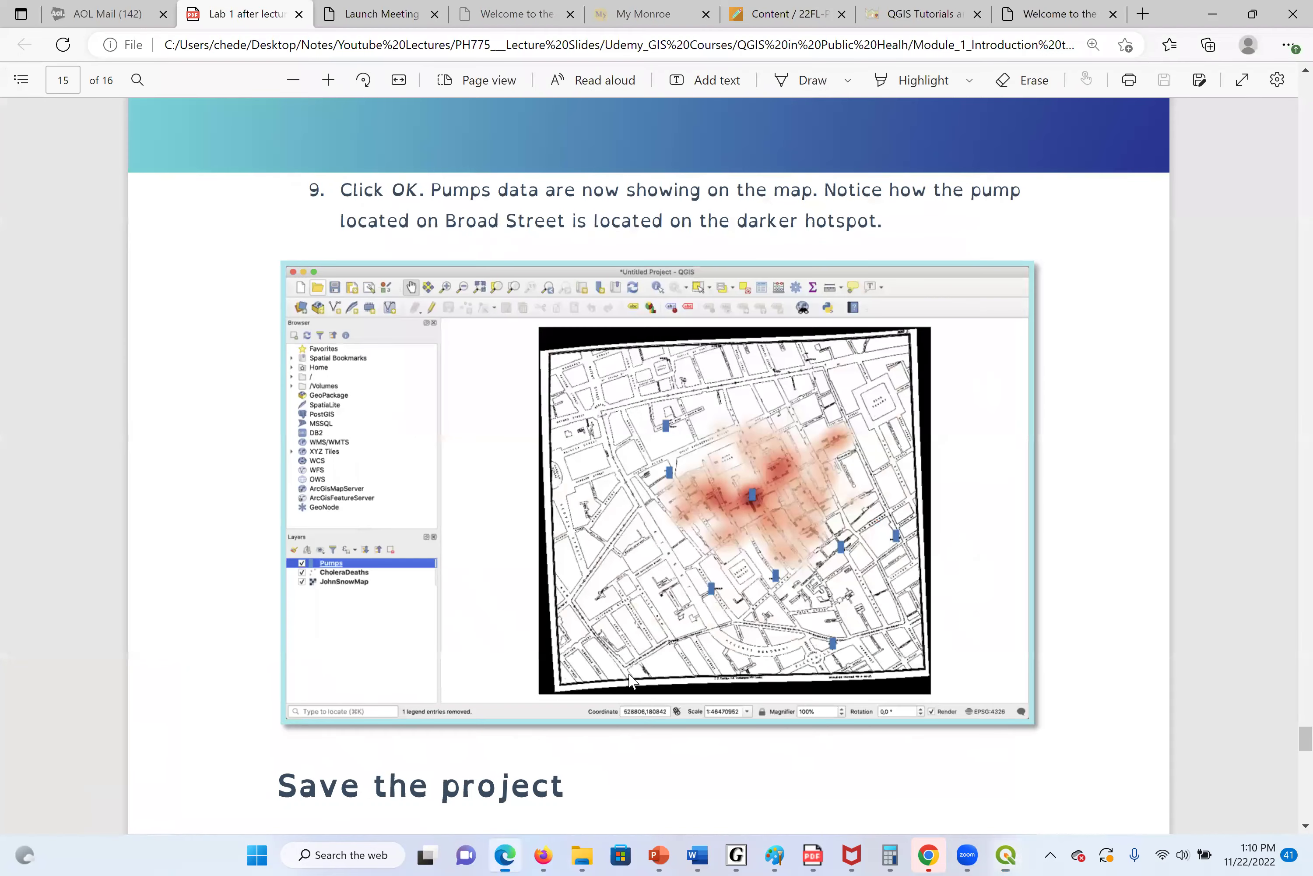
pyautogui.scroll(-3, 614, 563)
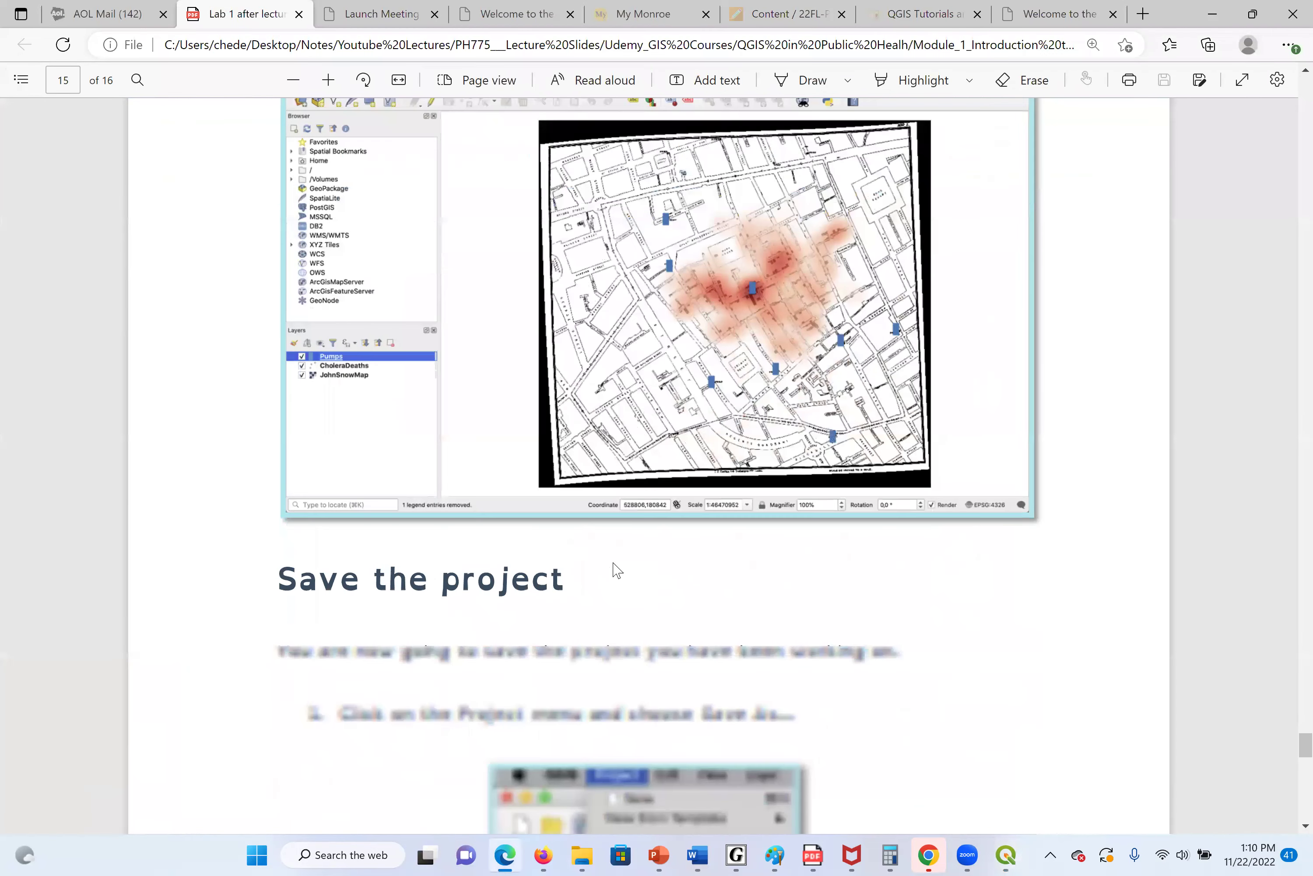
pyautogui.scroll(-4, 623, 548)
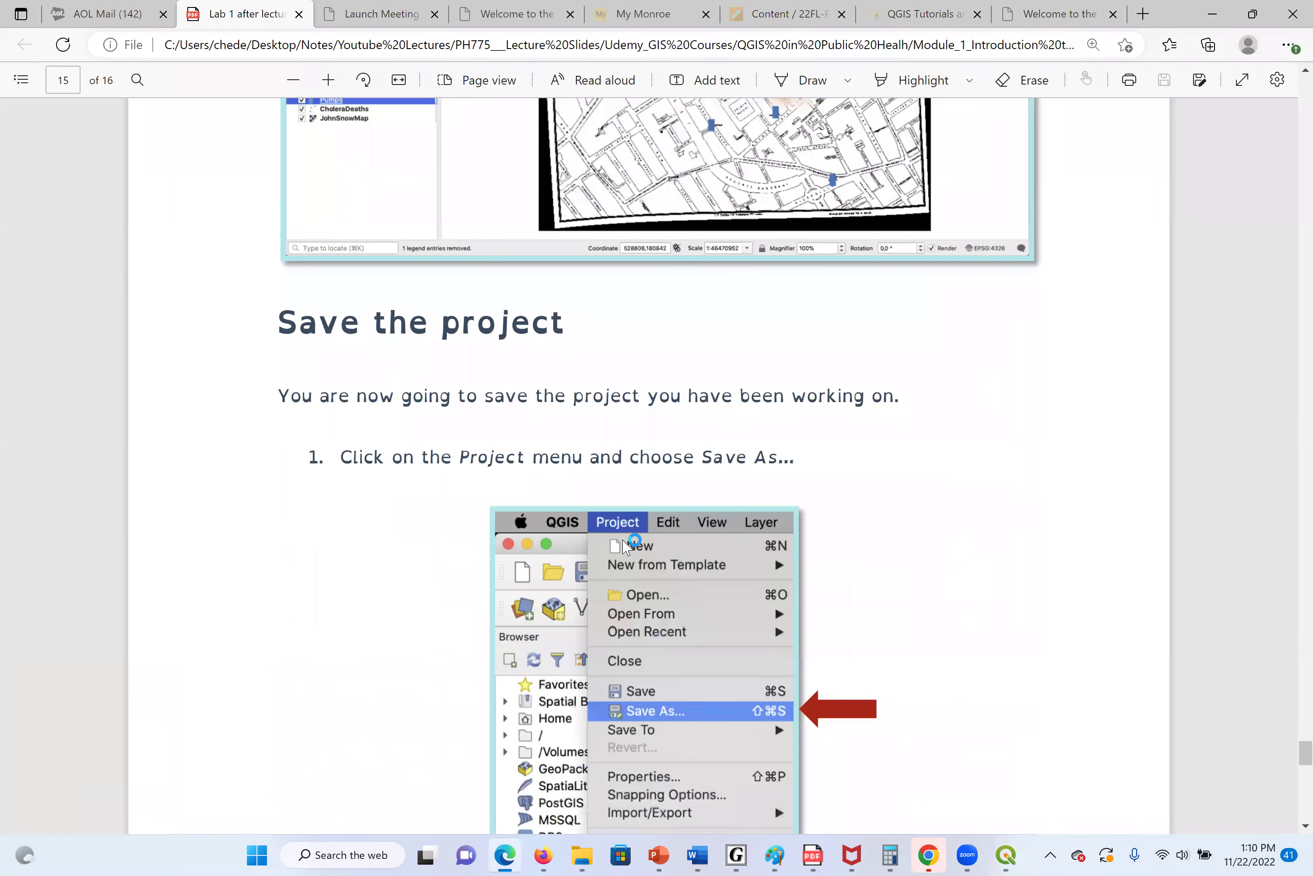
pyautogui.scroll(-7, 735, 508)
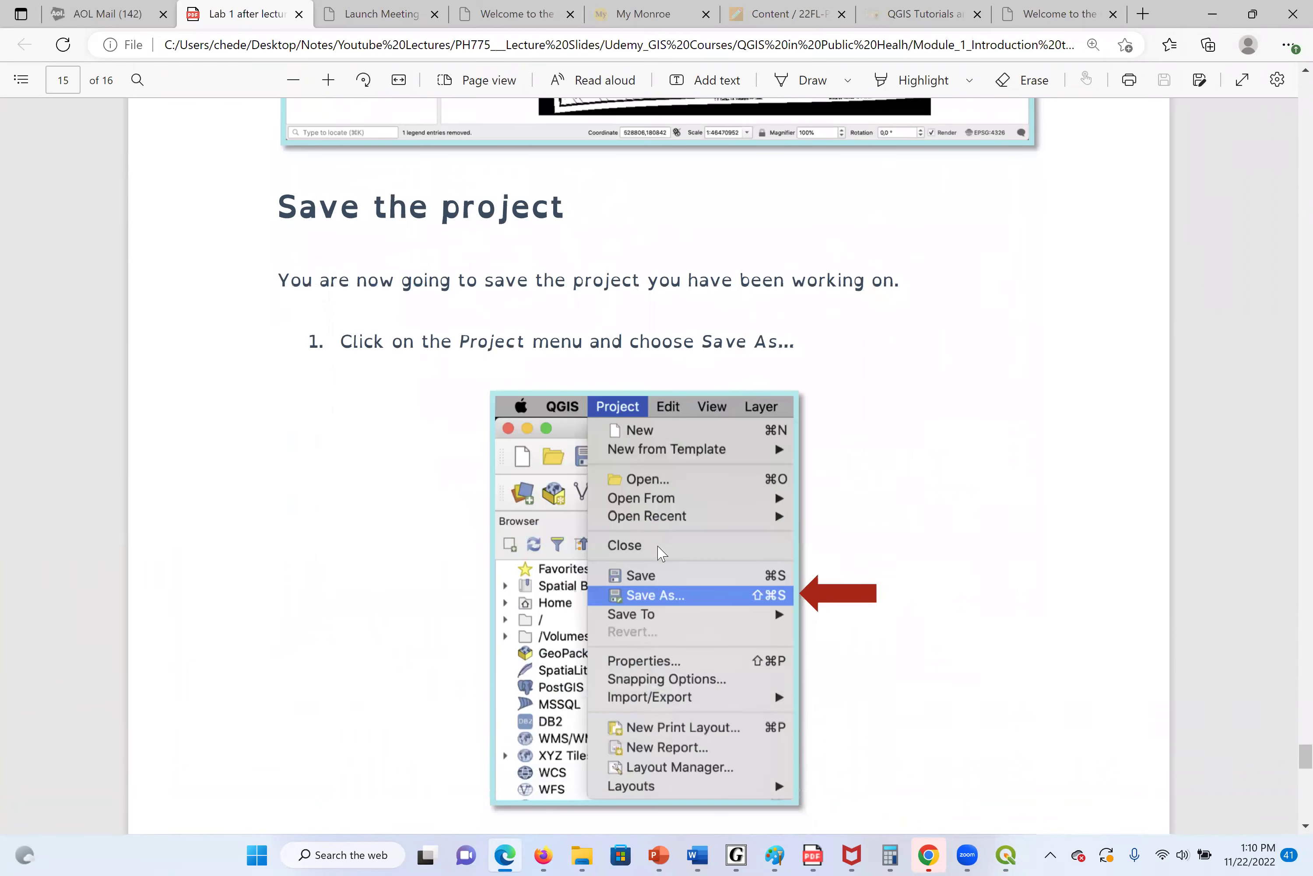
pyautogui.scroll(-1, 658, 545)
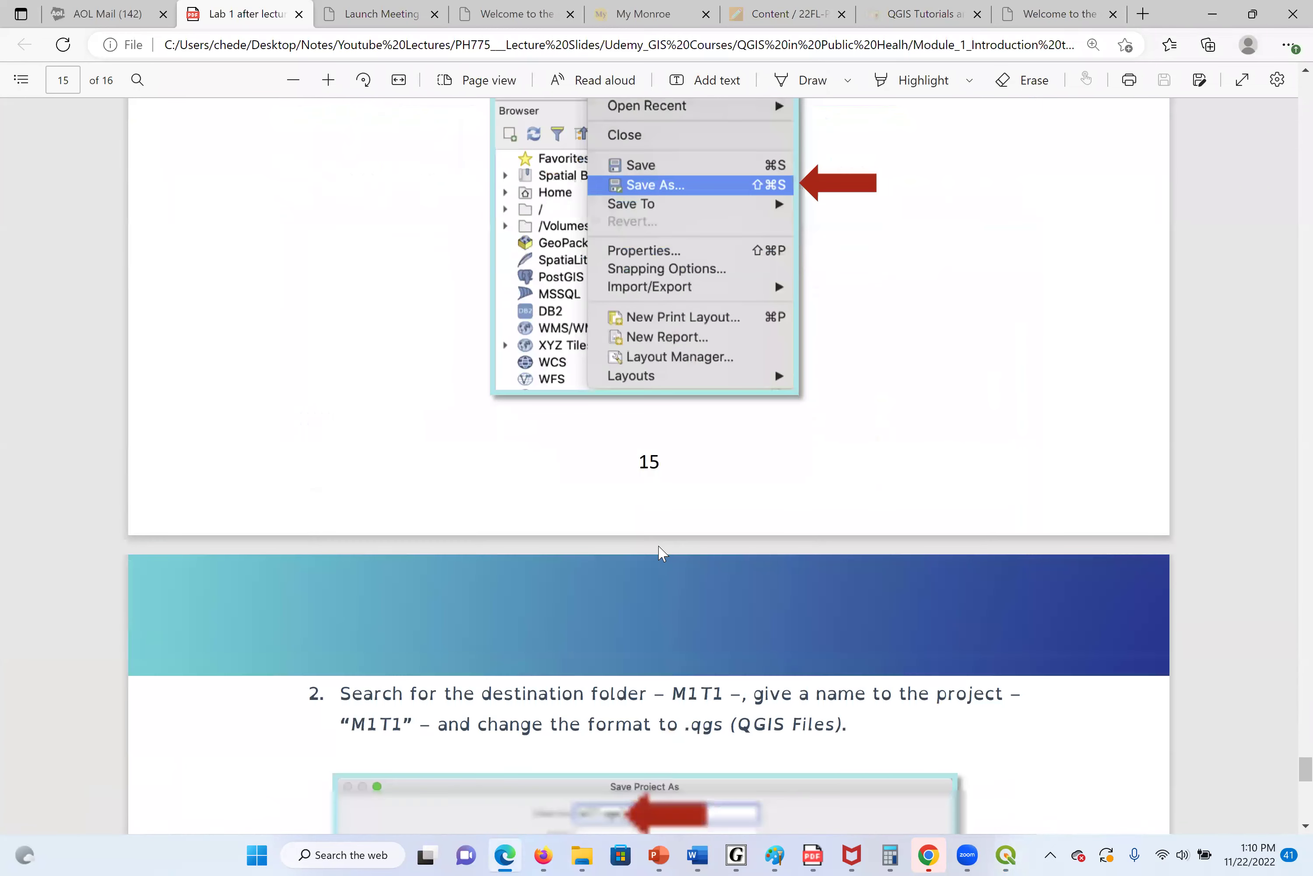
pyautogui.scroll(-7, 661, 553)
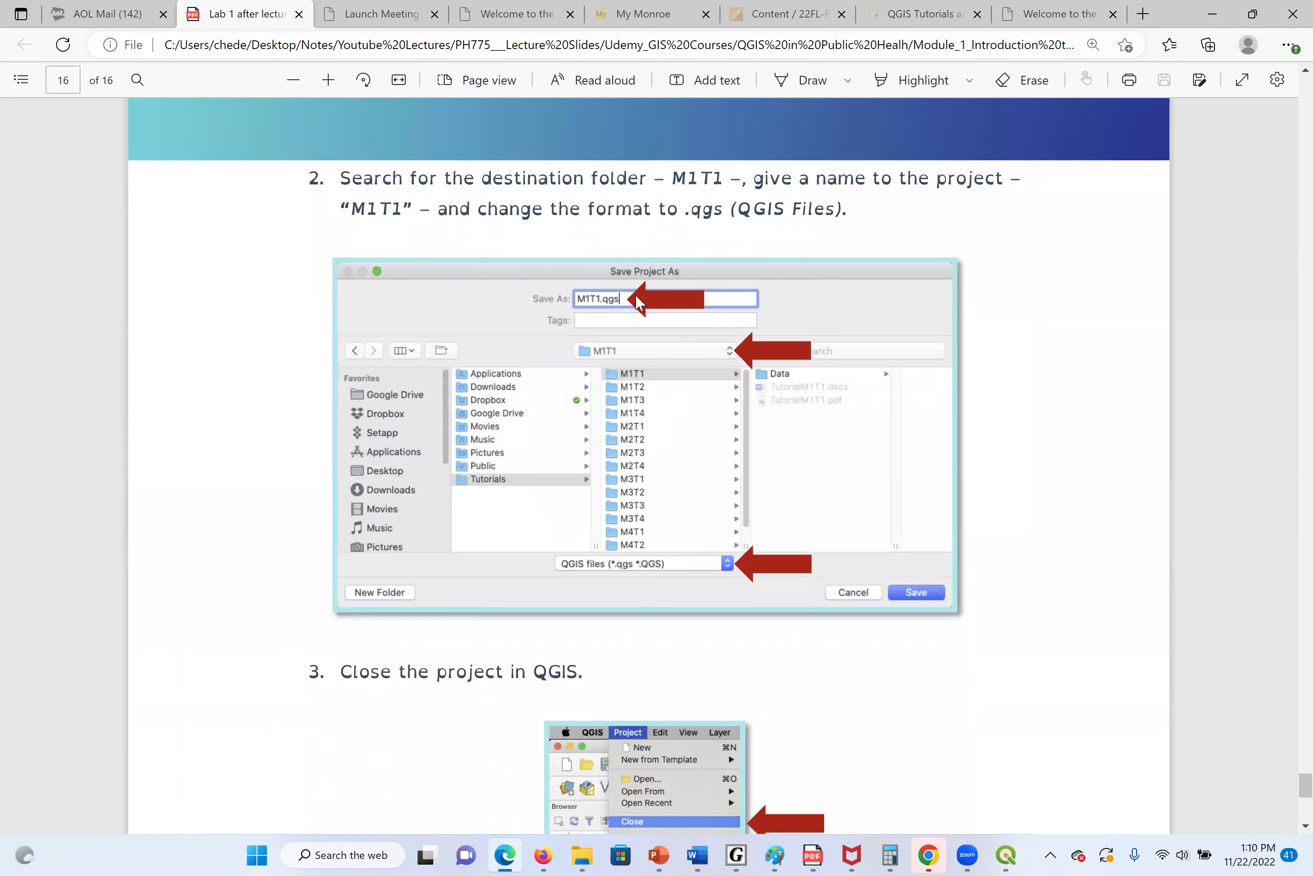
pyautogui.scroll(-9, 701, 611)
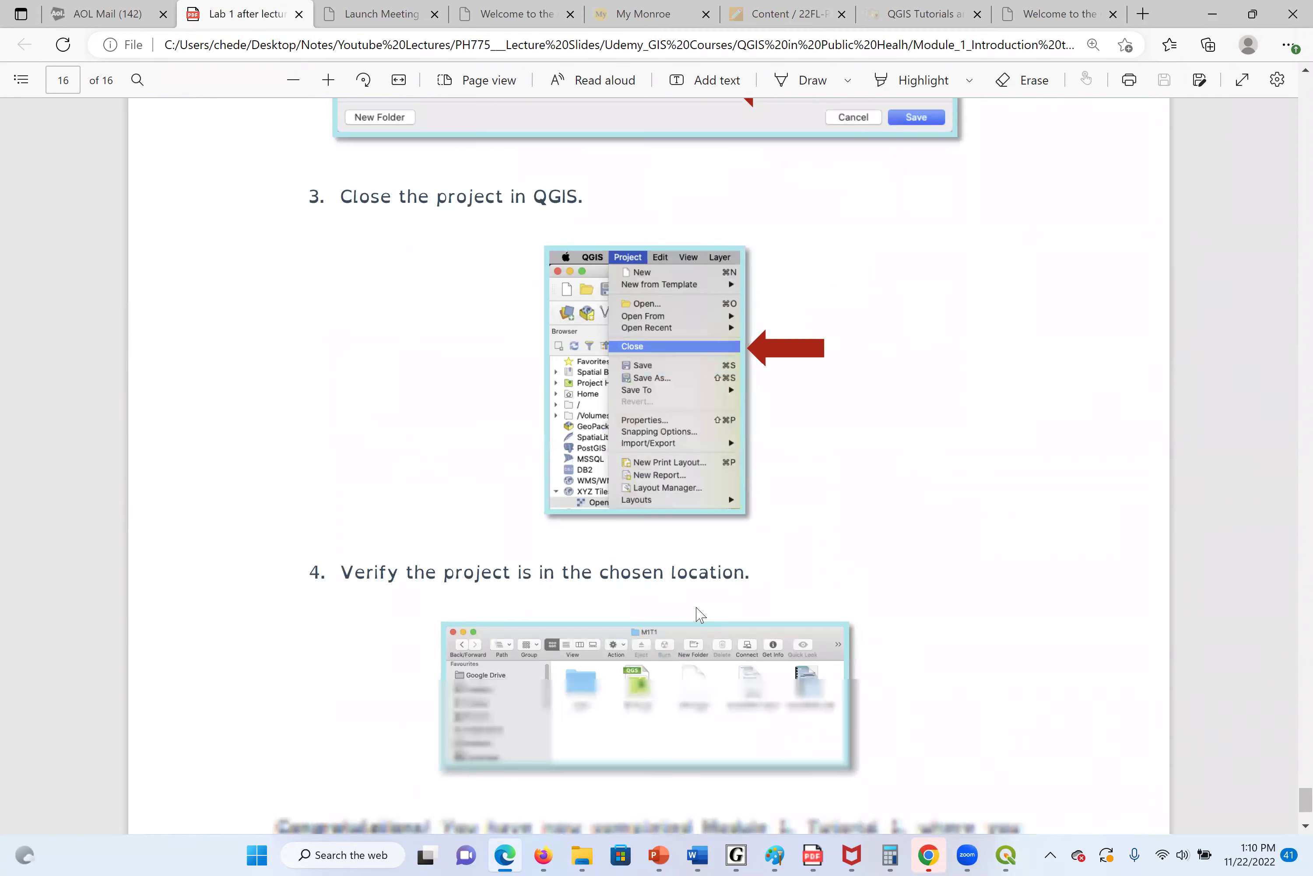
pyautogui.scroll(5, 661, 346)
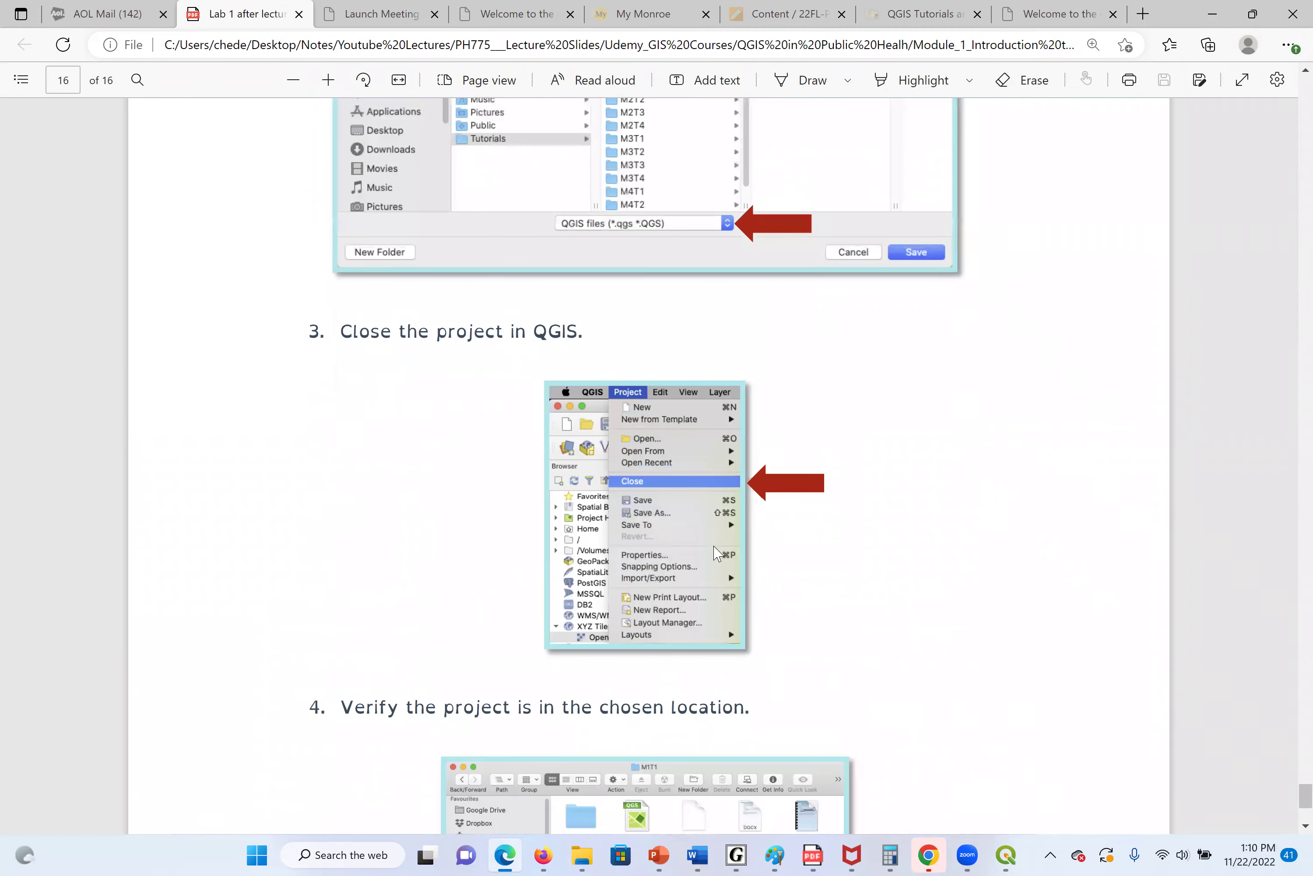
pyautogui.scroll(-5, 713, 551)
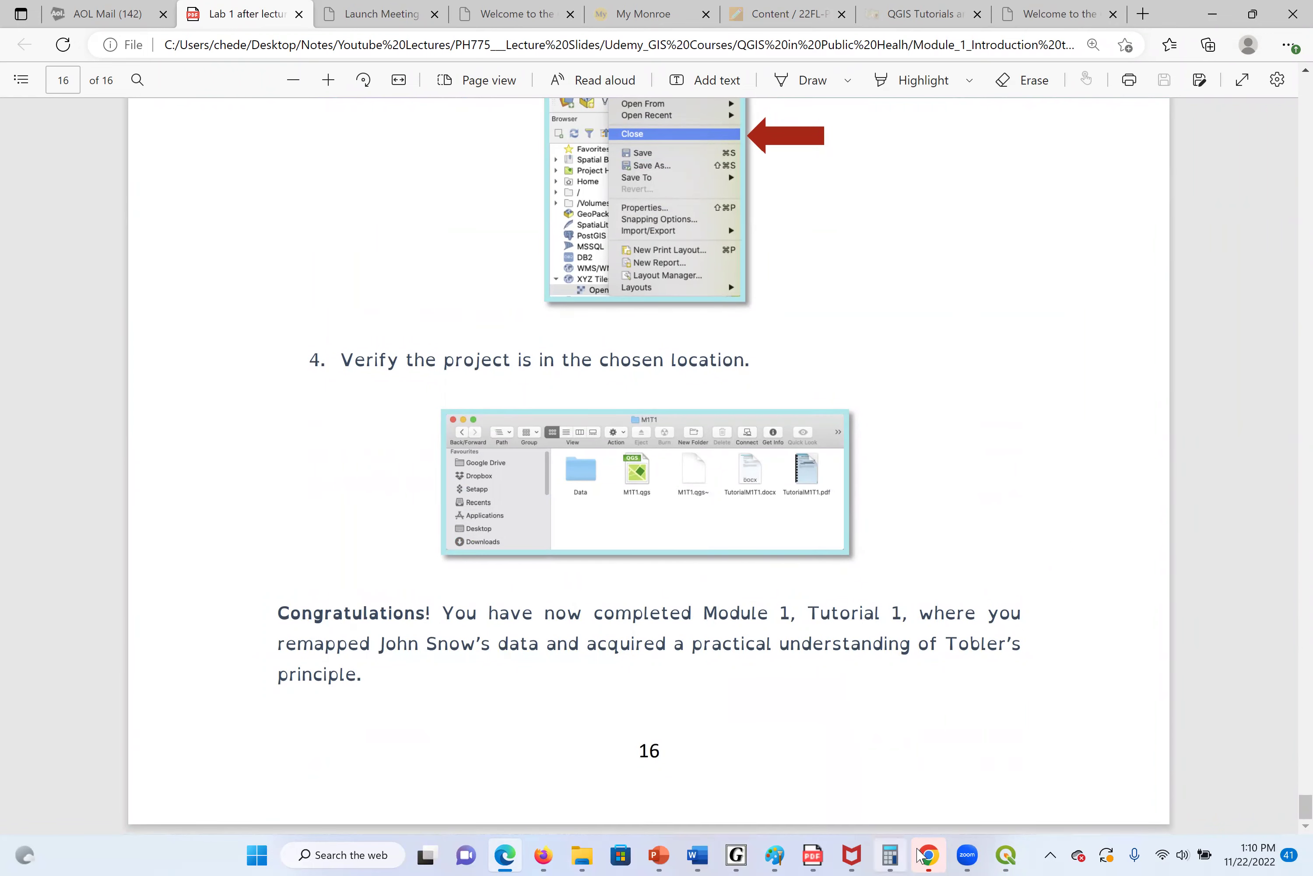
# Return to QGIS and pan the John Snow map down and left to reframe the heatmap and pump stars.
pyautogui.moveTo(890, 855)
pyautogui.click(1006, 855)
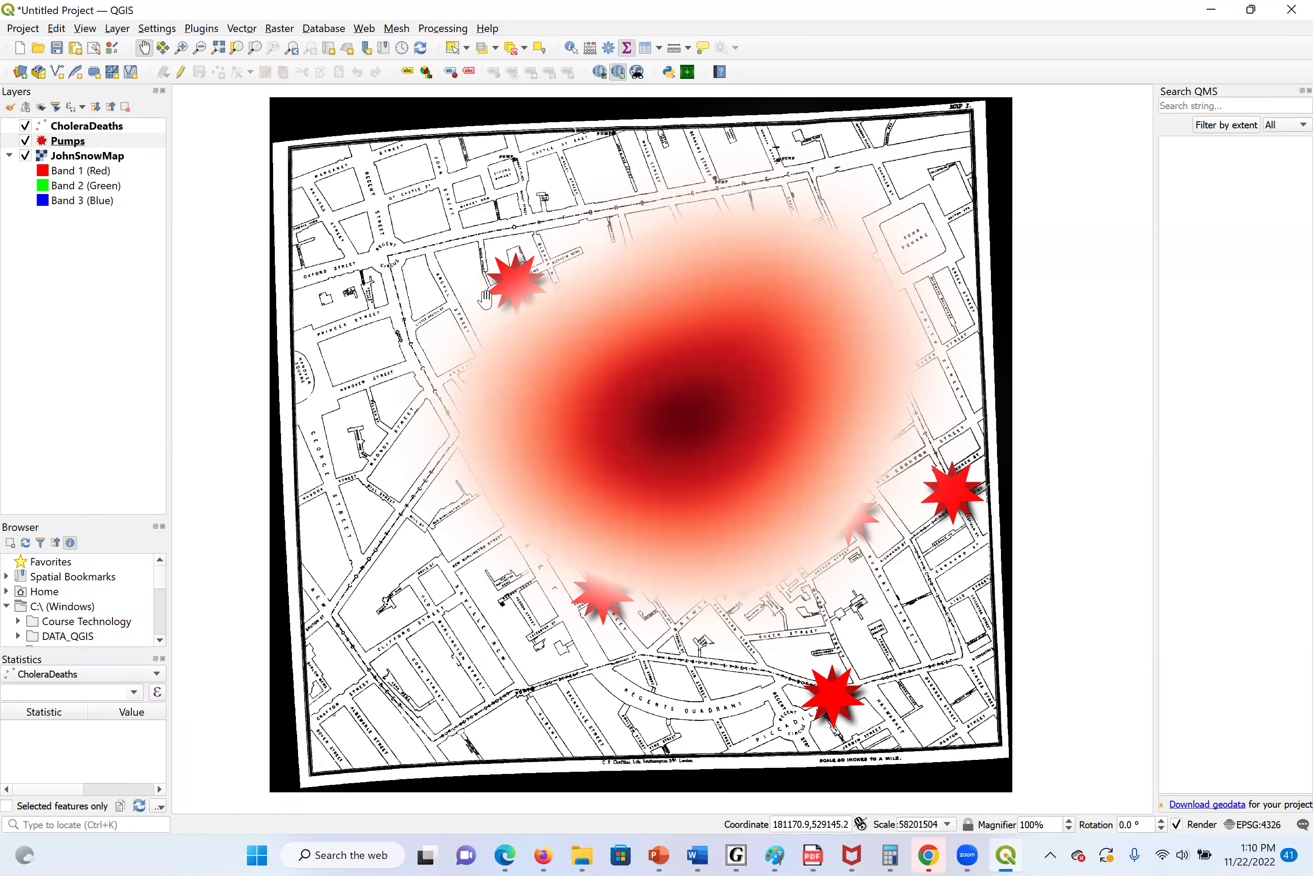
pyautogui.moveTo(651, 399); pyautogui.dragTo(500, 664)
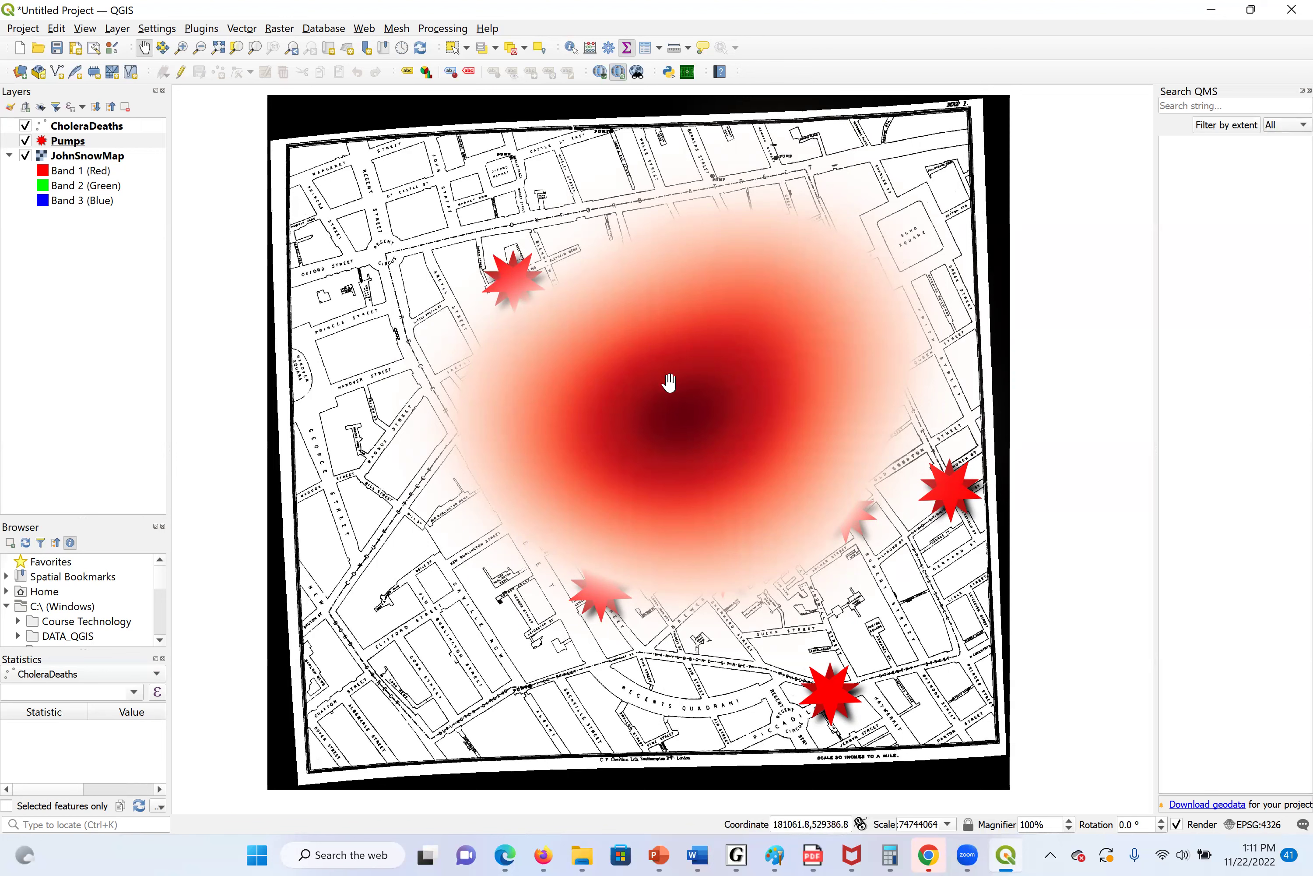
pyautogui.moveTo(680, 476); pyautogui.dragTo(684, 588)
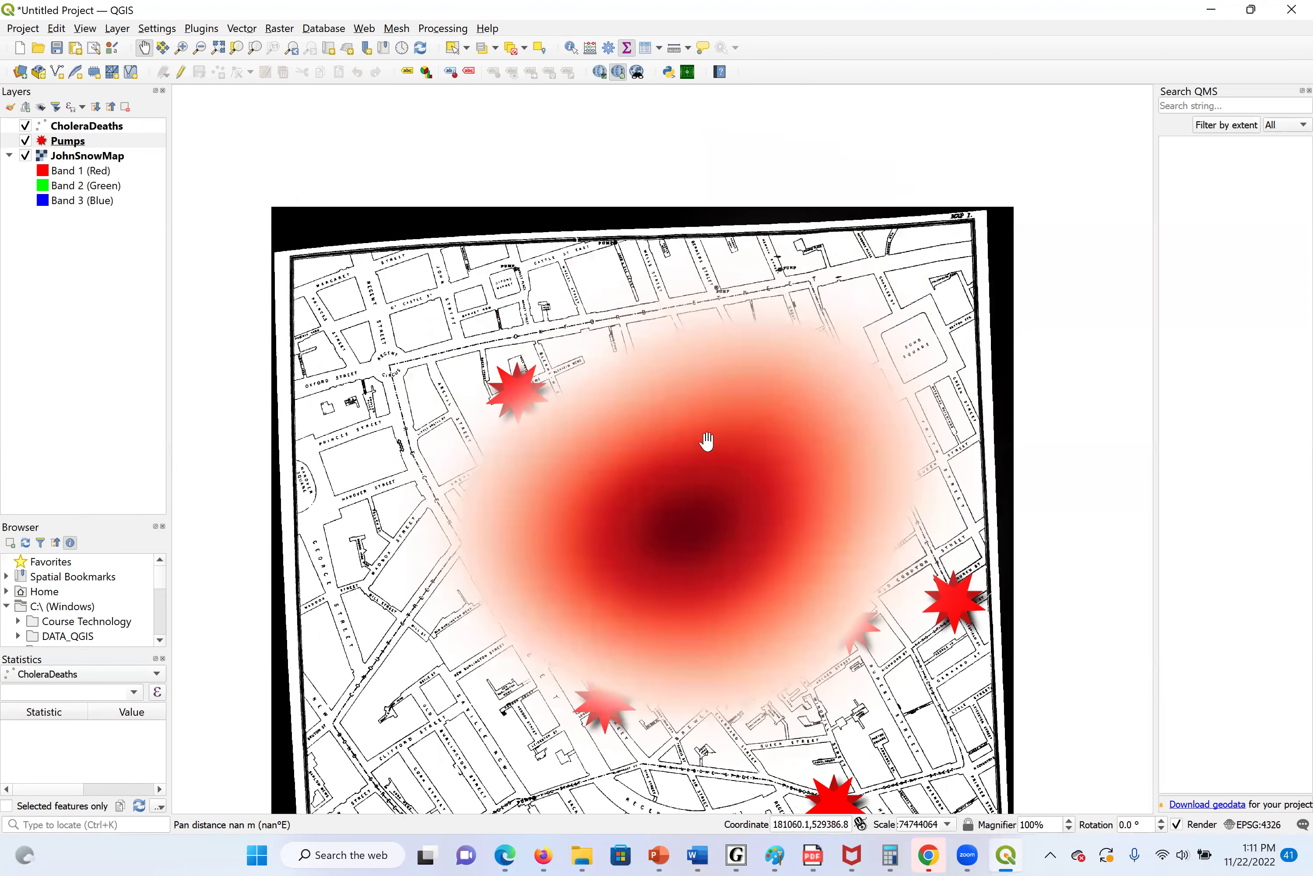